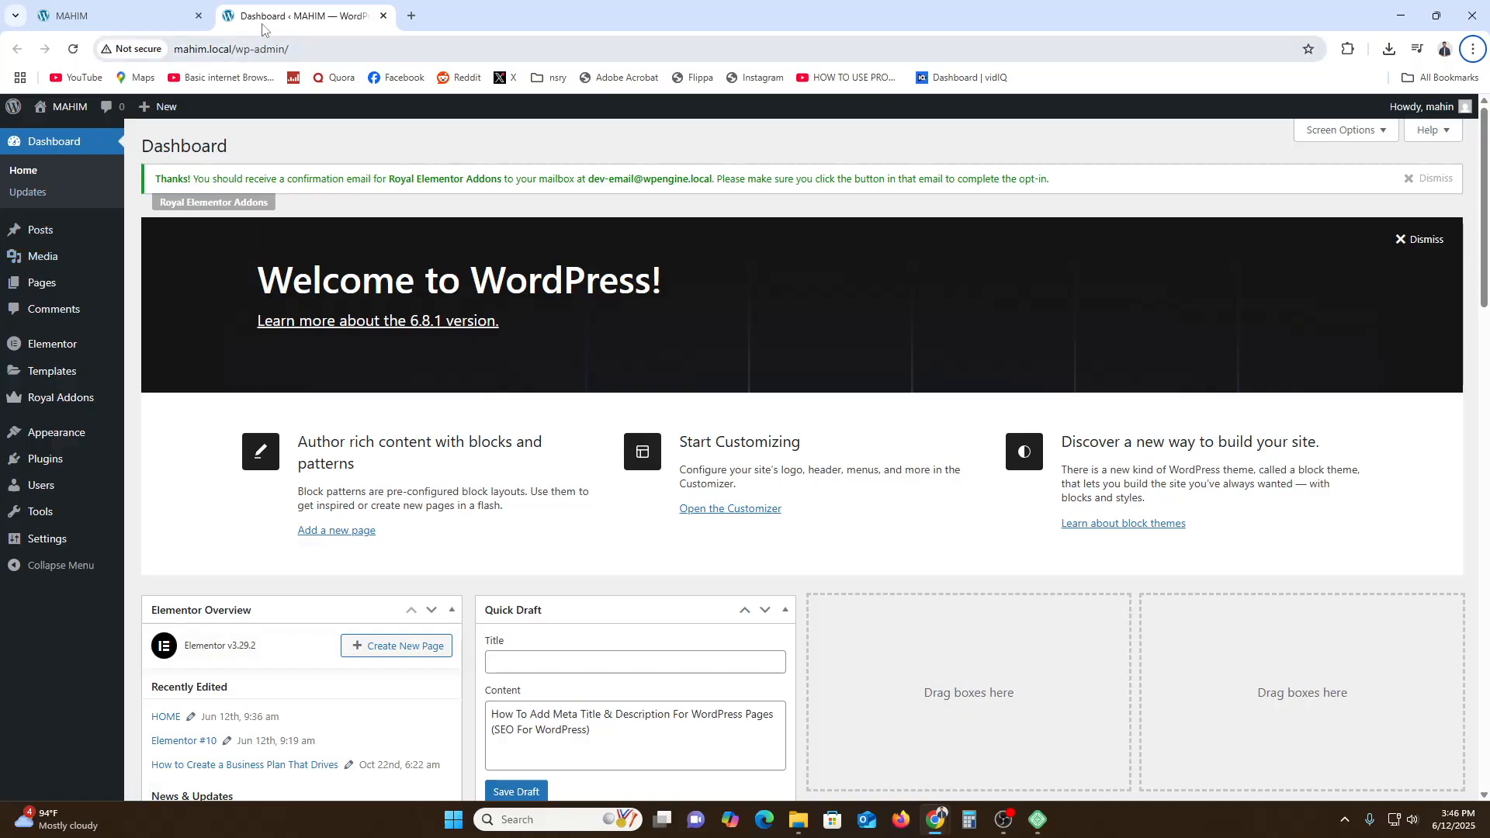
- Open the site's front end in a new tab and scroll through its homepage
mouse_move(66, 106)
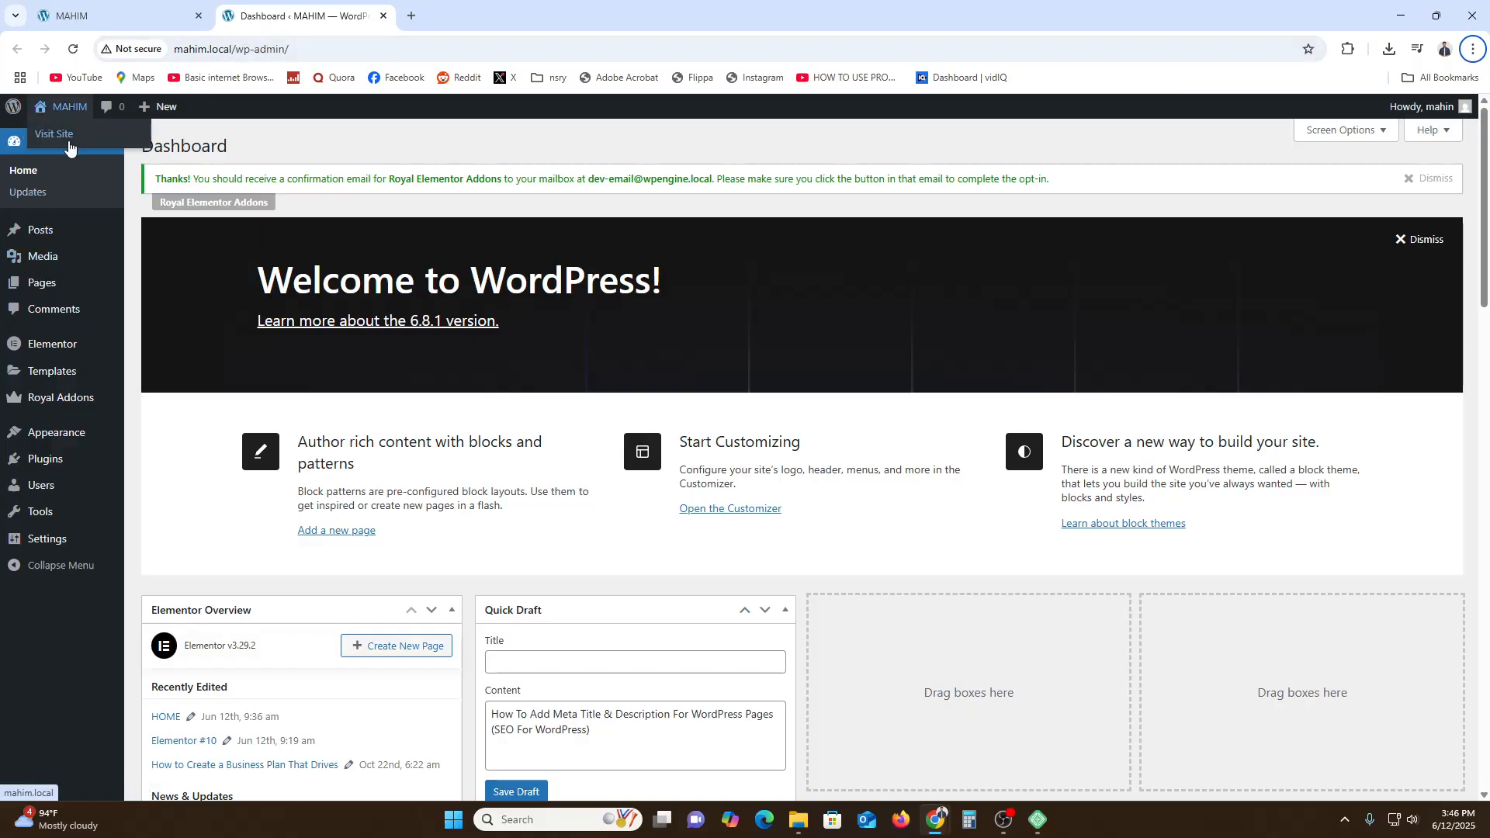
right_click(70, 134)
click(124, 154)
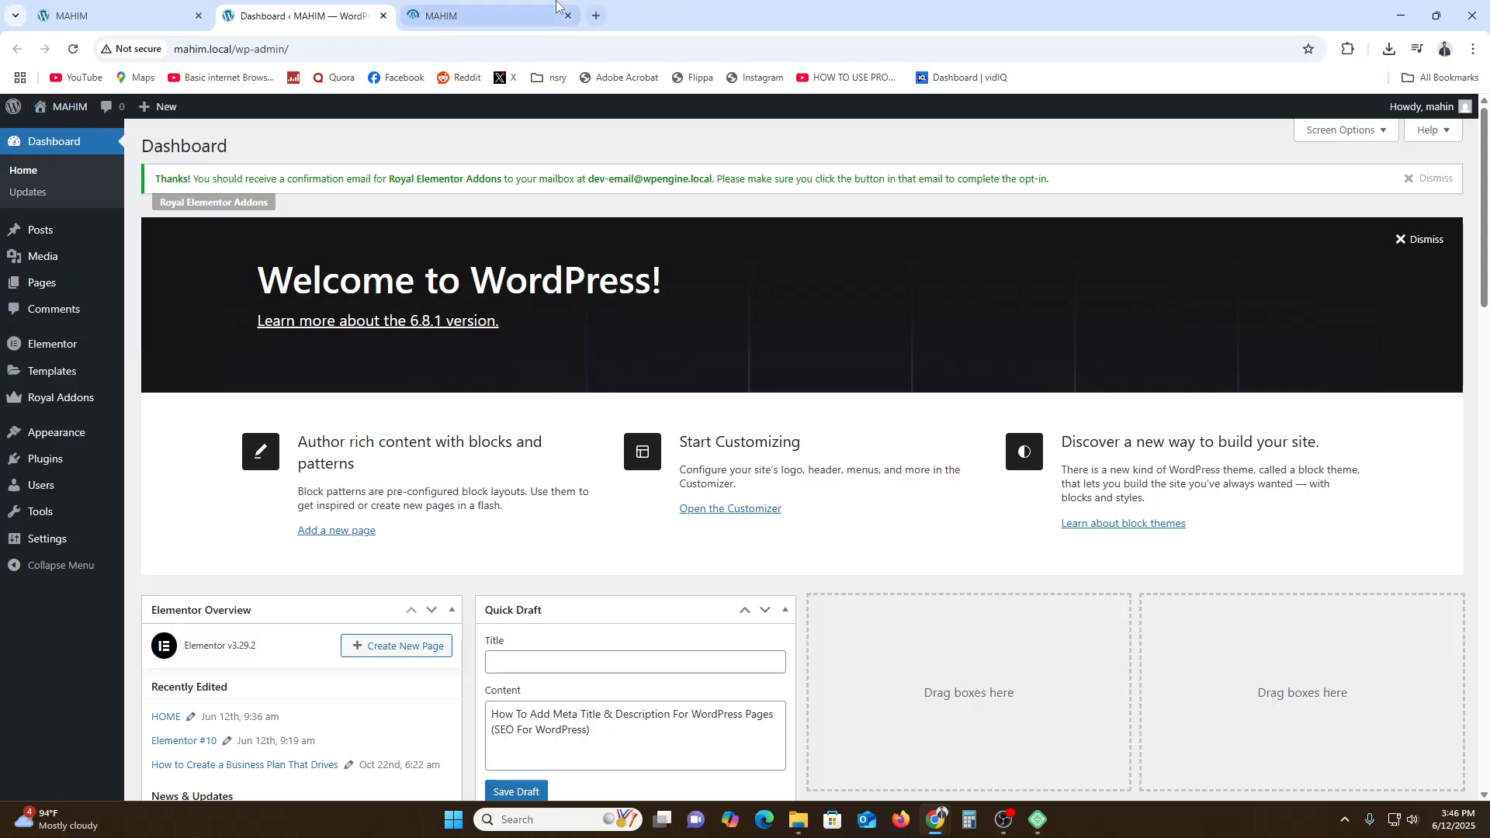
click(482, 15)
scroll(746, 398, down, 3)
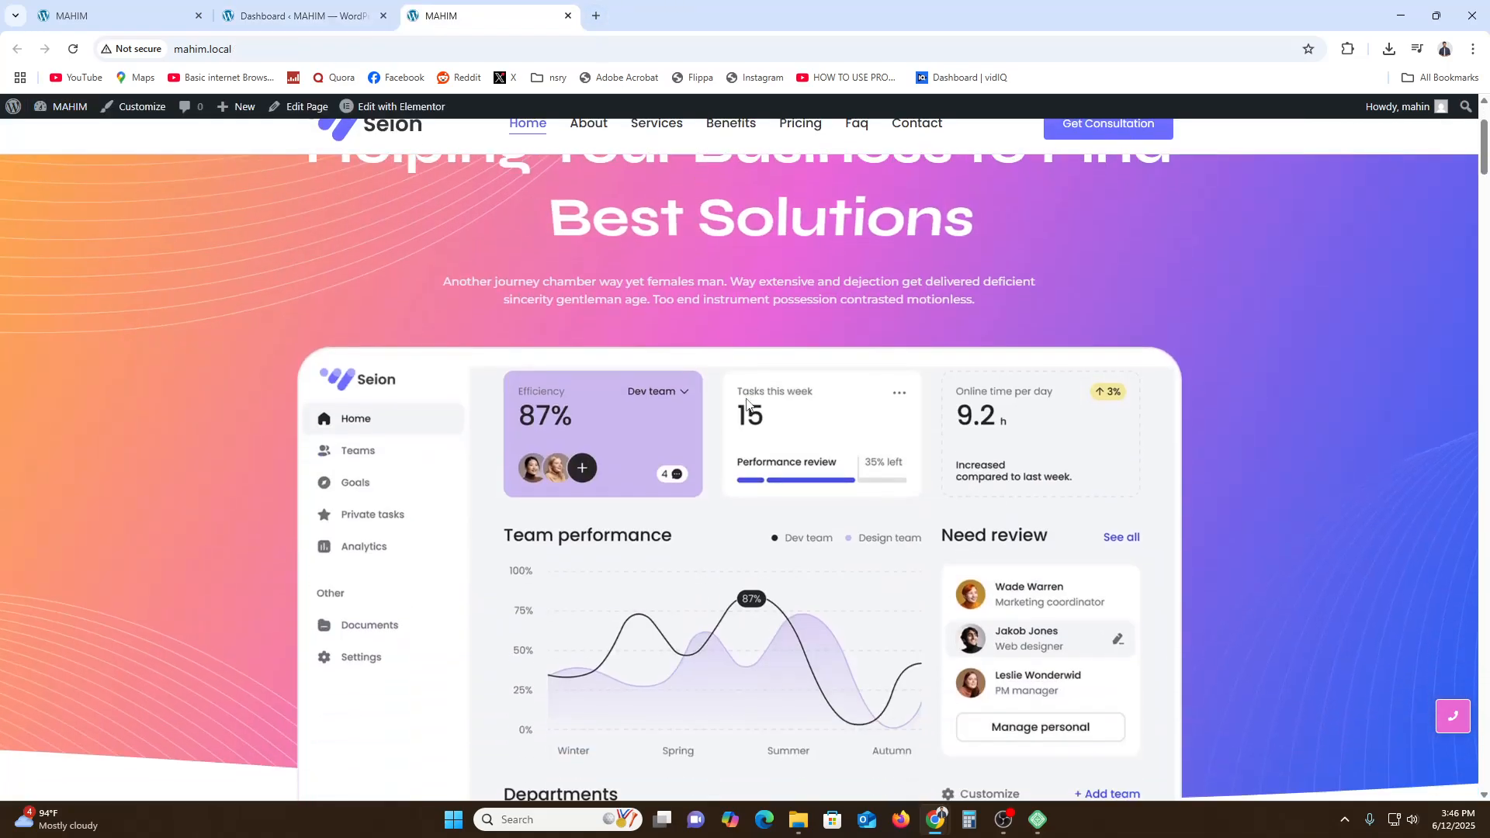
scroll(746, 402, up, 3)
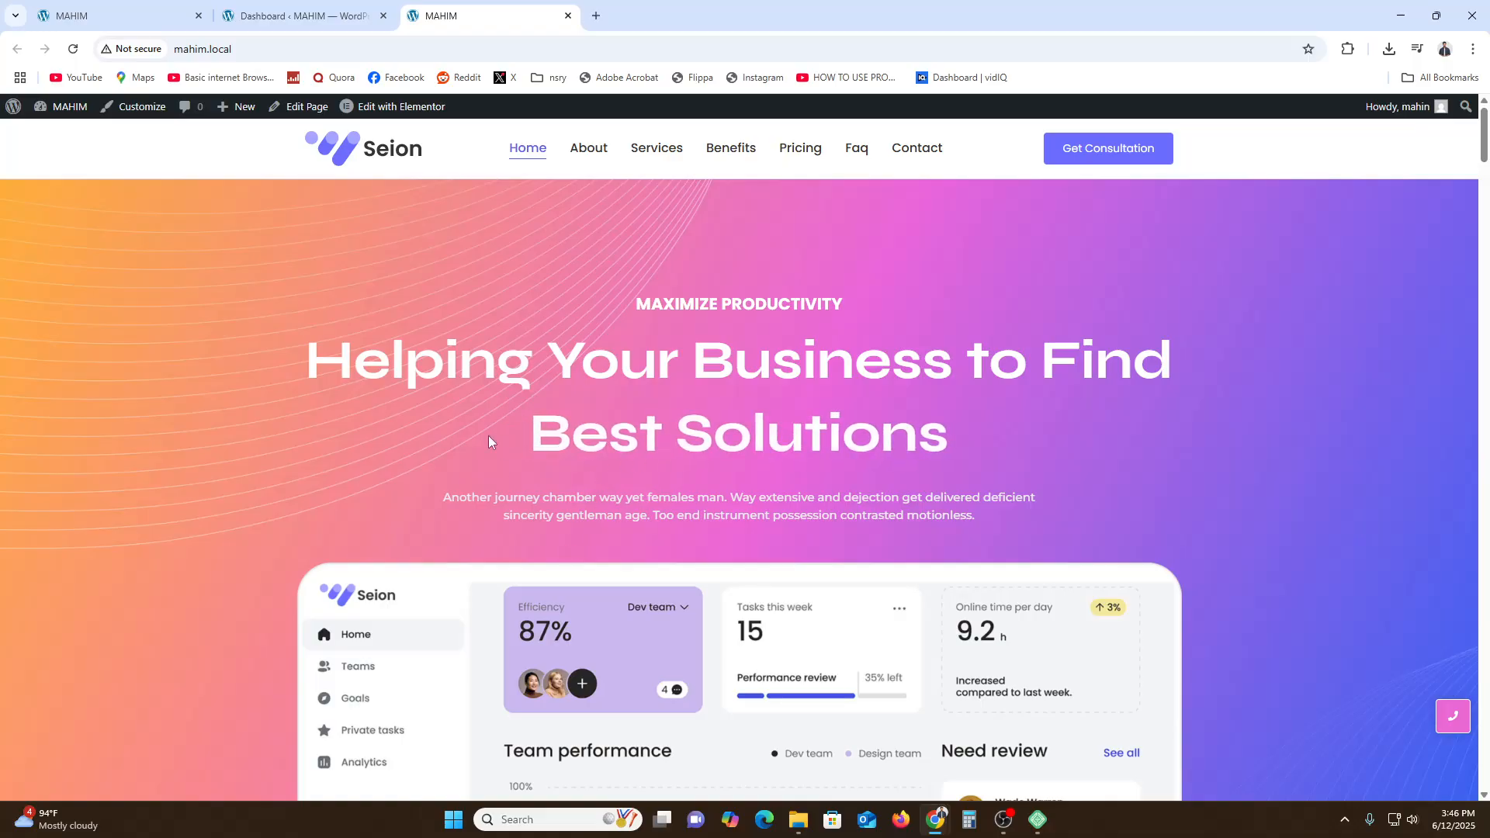
- Return to the dashboard and open the Add Plugins page
click(301, 6)
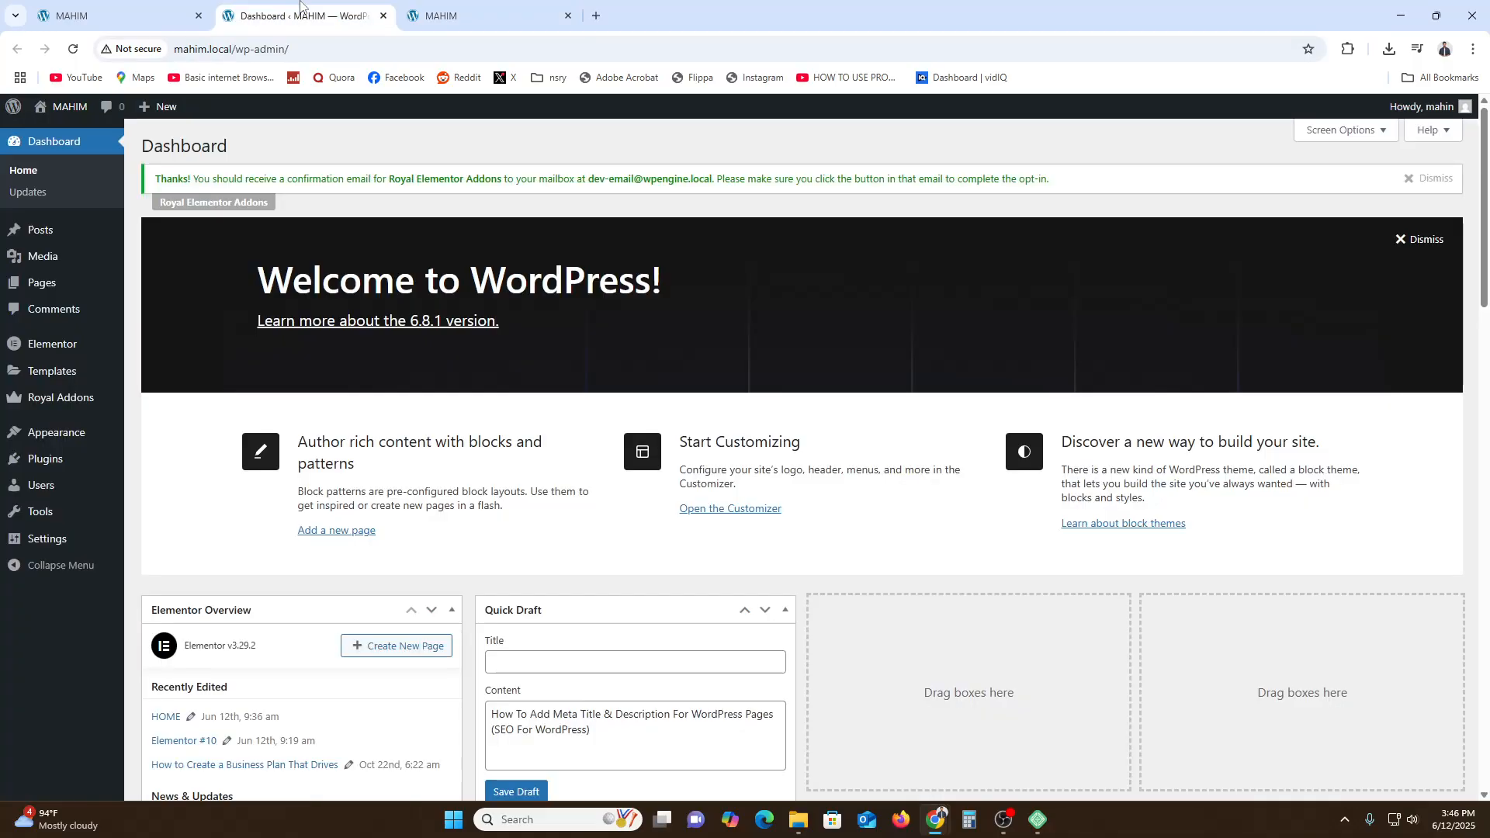
mouse_move(40, 453)
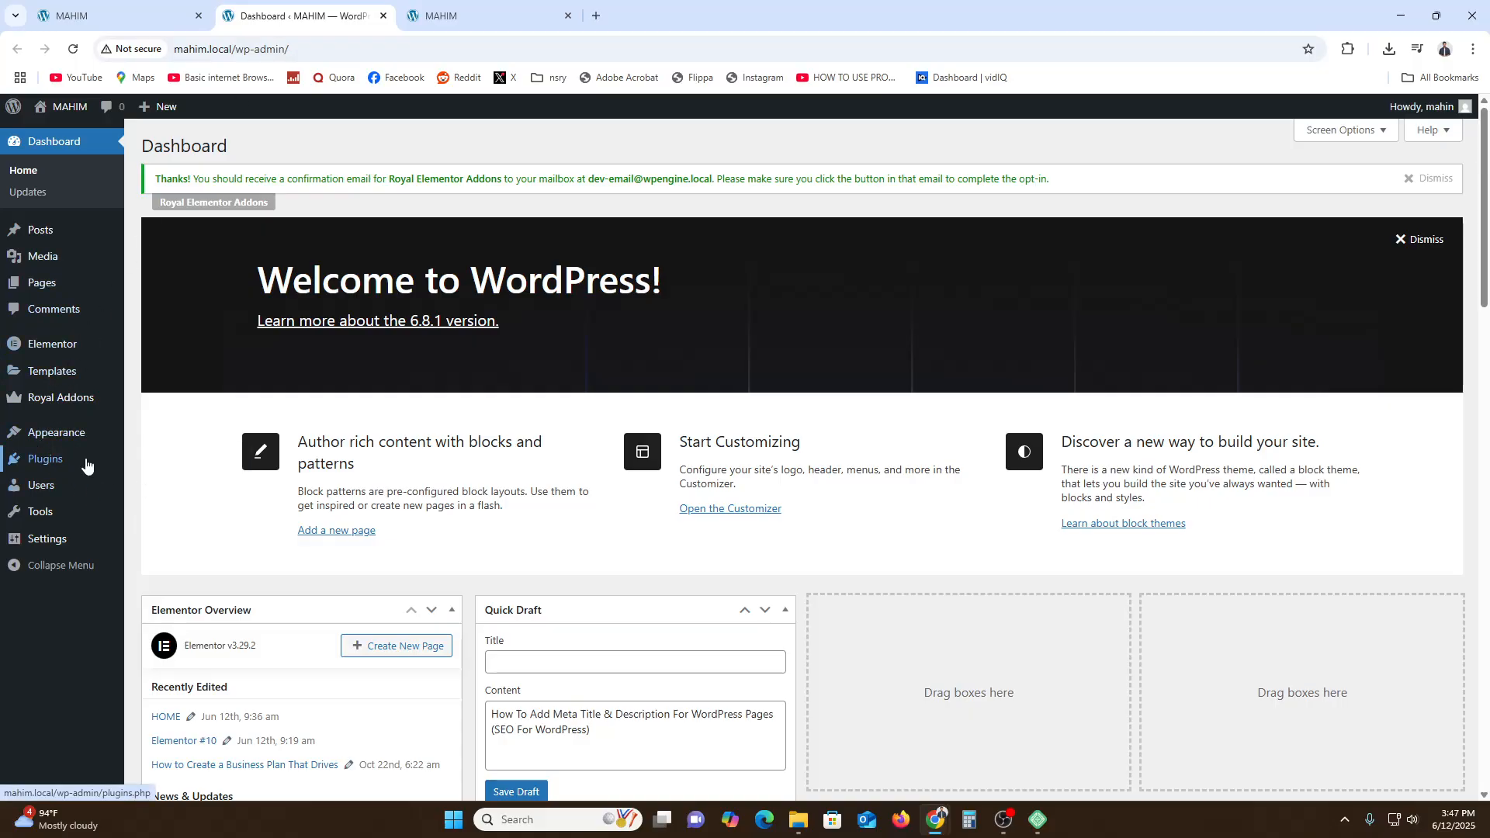
click(161, 484)
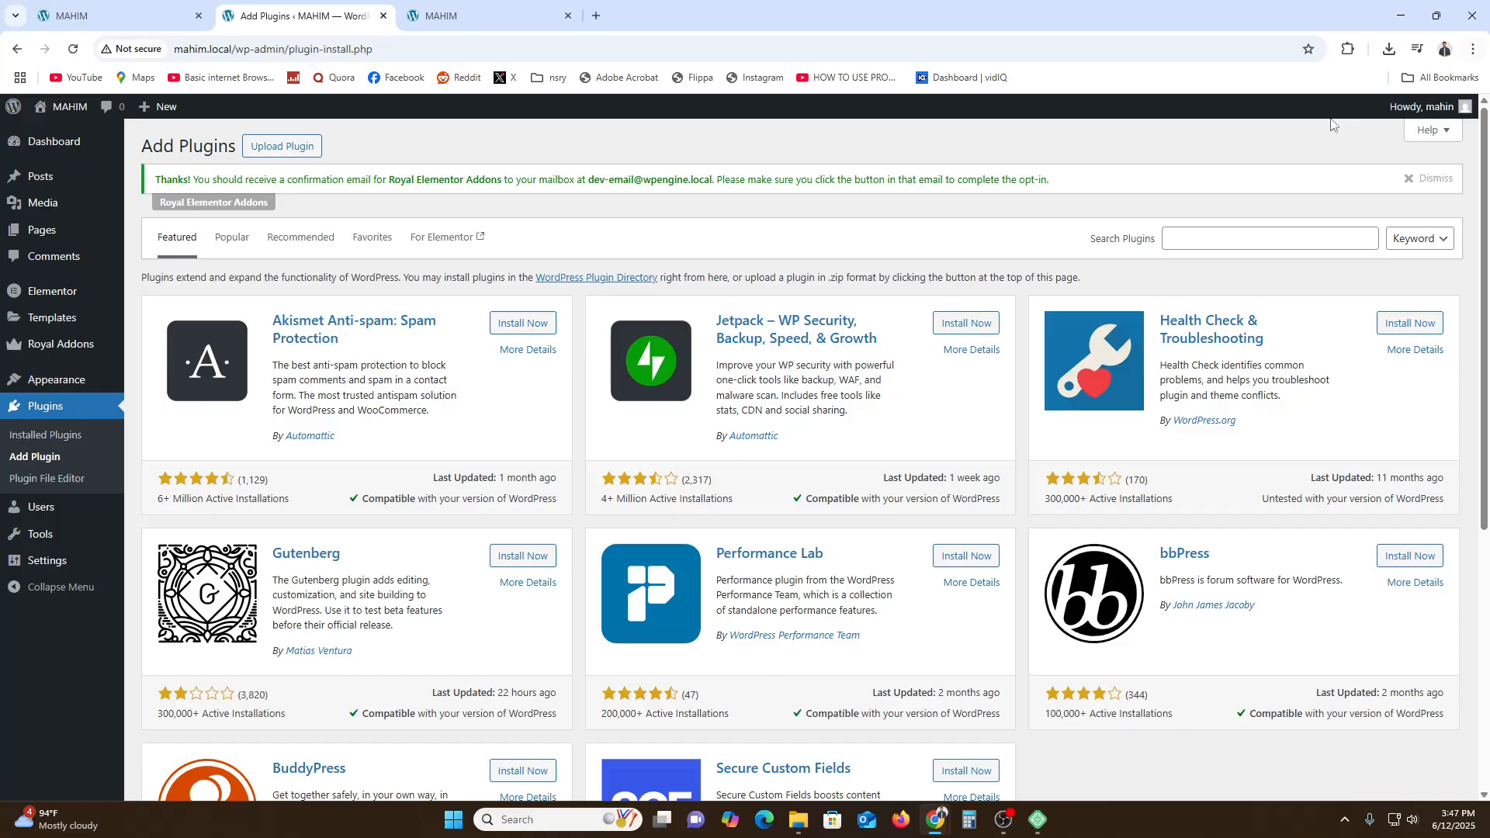
- Search plugins for SEO, then install and activate Rank Math SEO
click(1205, 241)
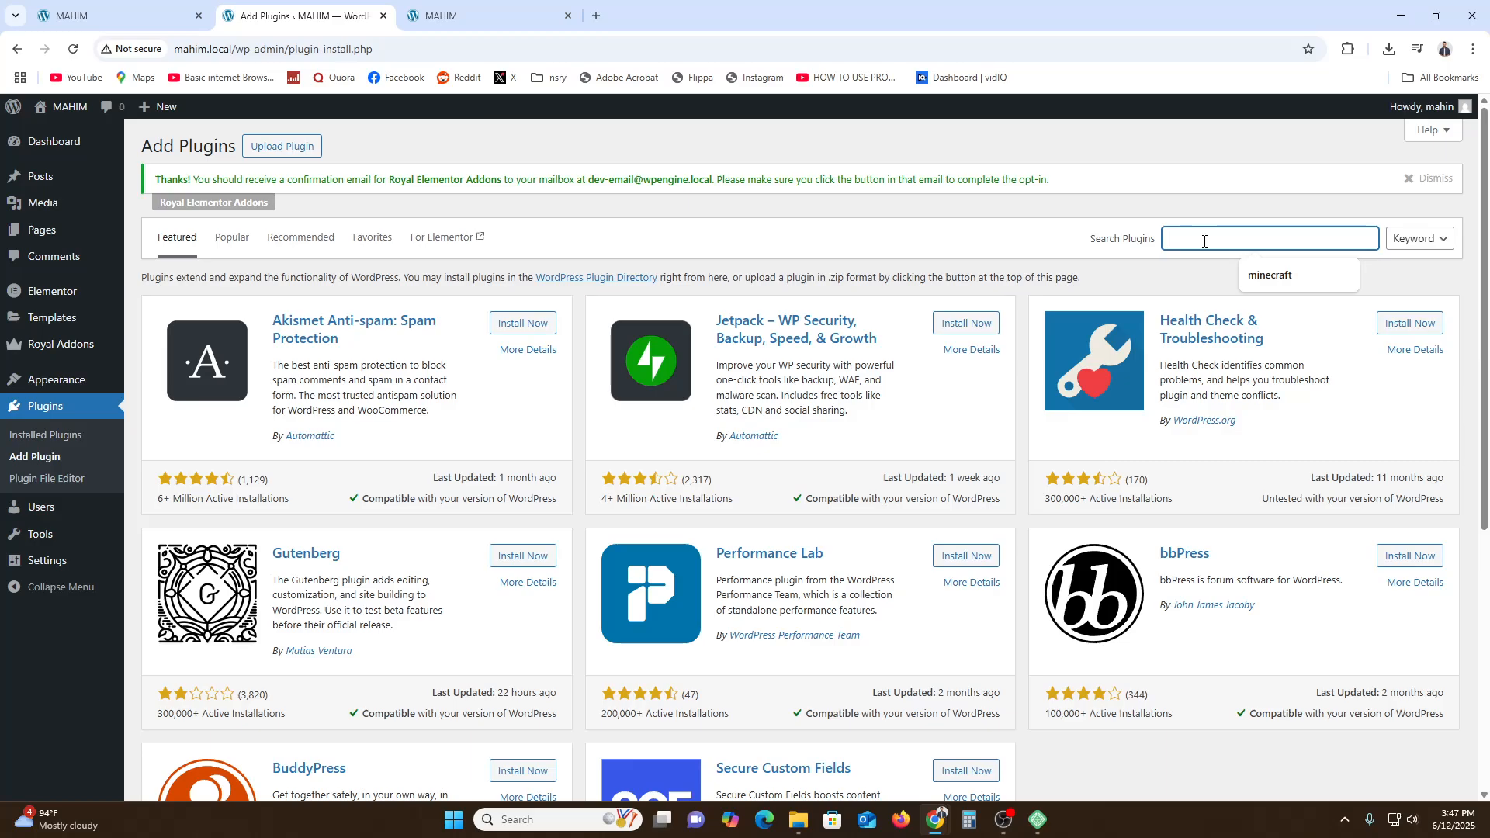
text(SEO)
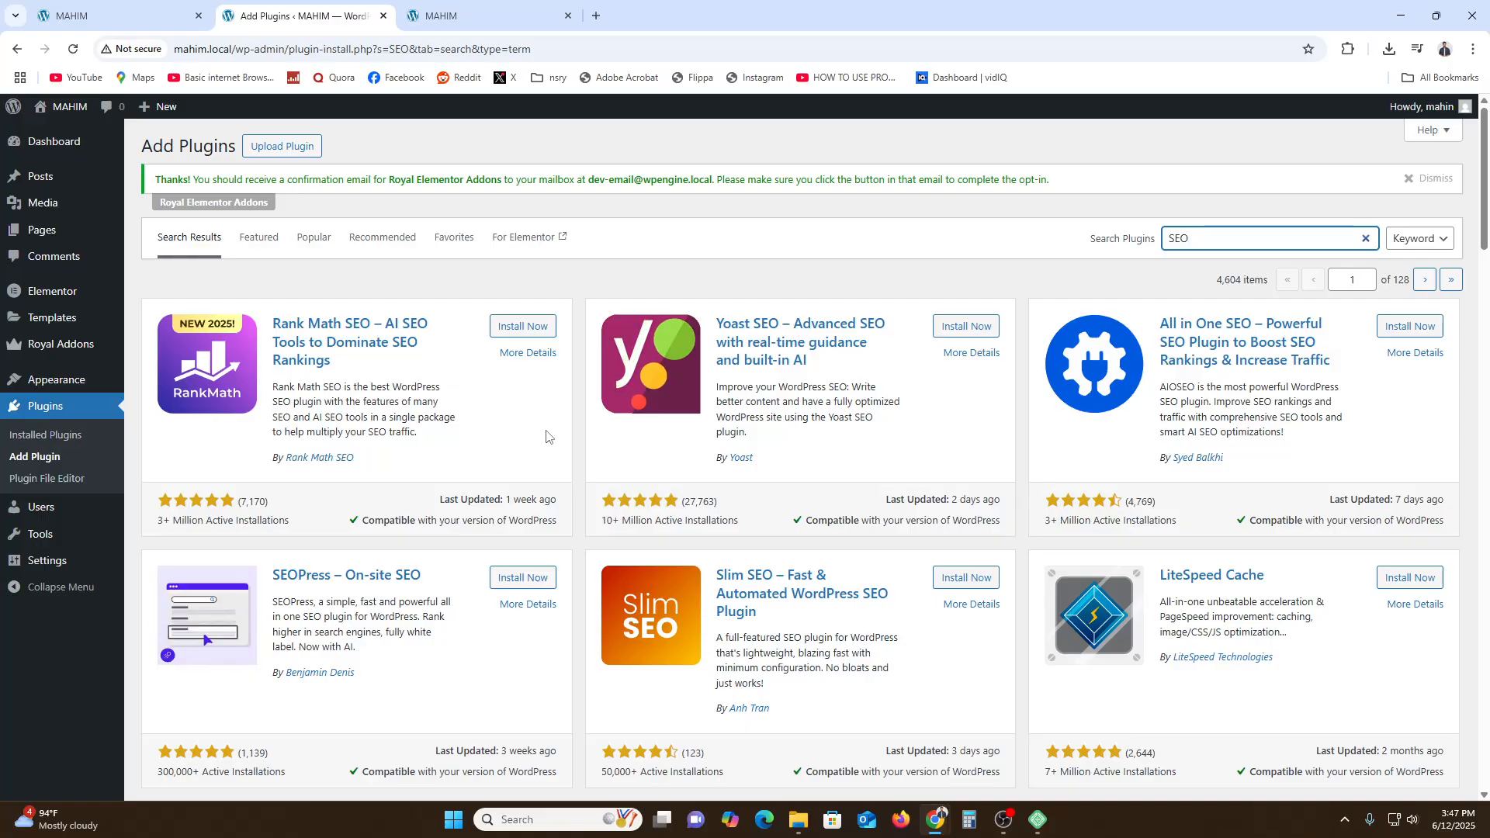
click(514, 336)
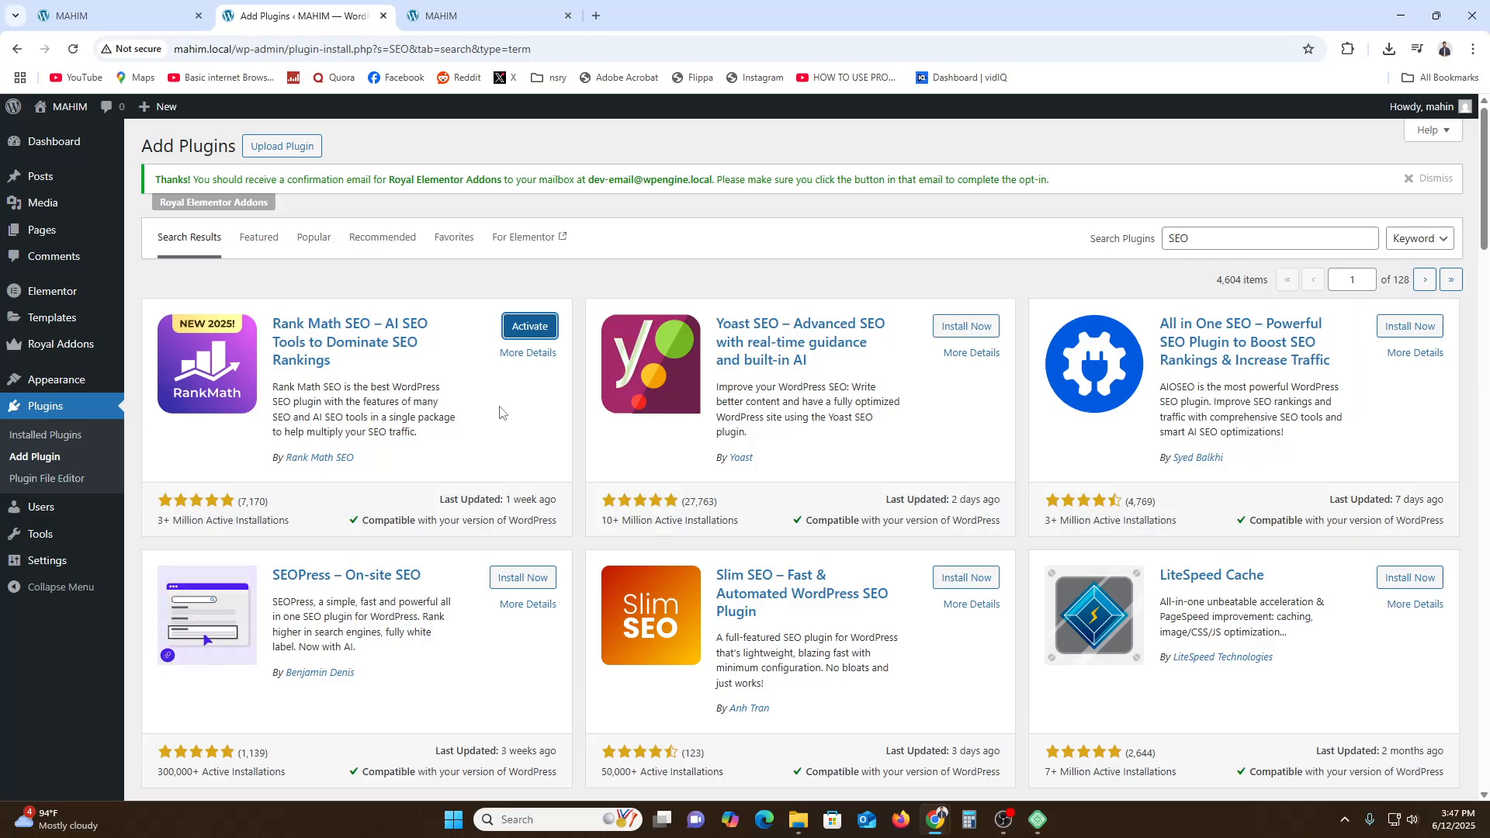
click(527, 333)
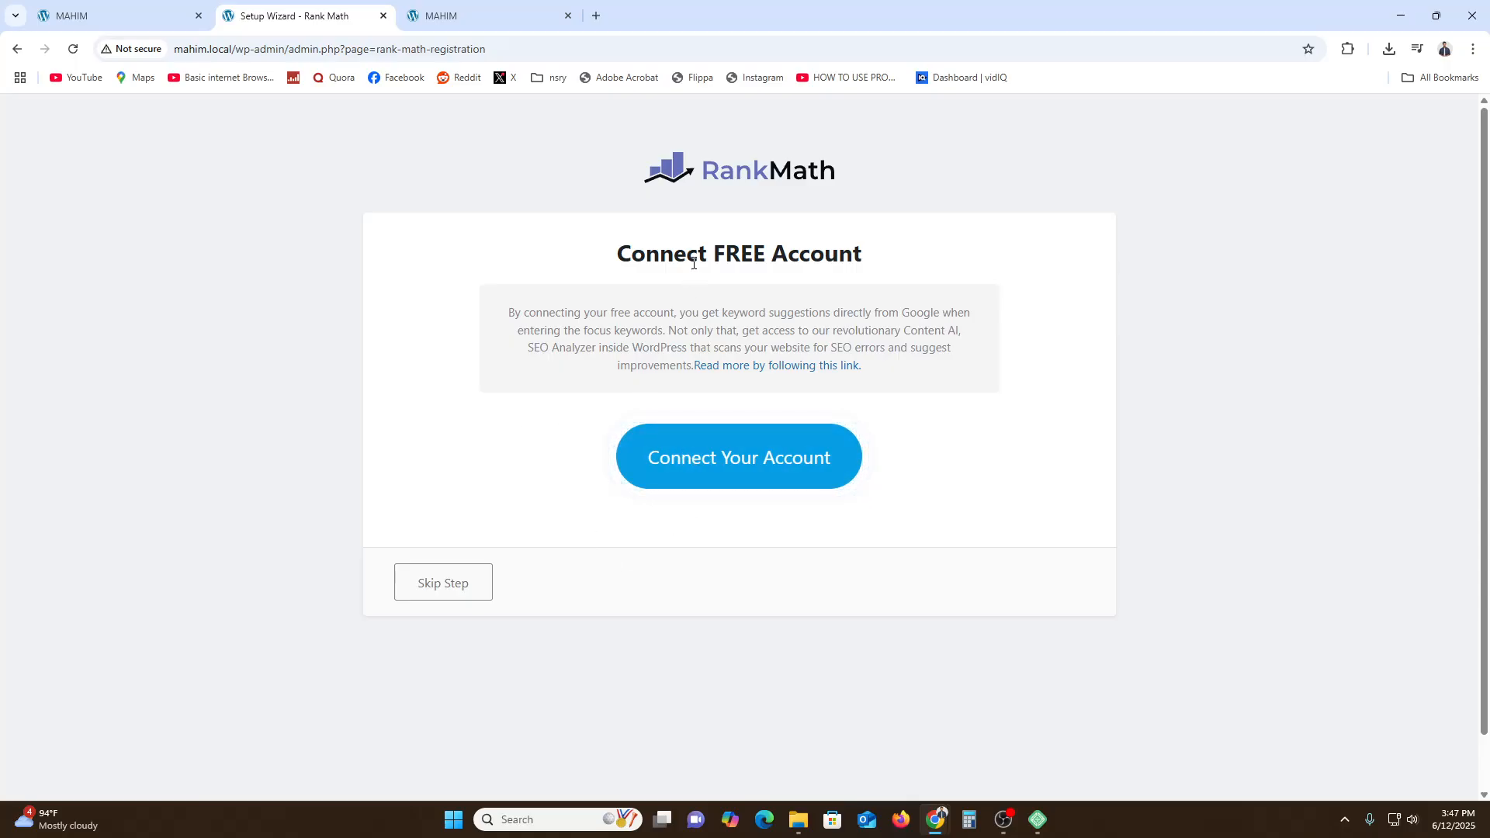
- Connect a free Rank Math account by signing in with the Google account and activating the free plan
click(713, 475)
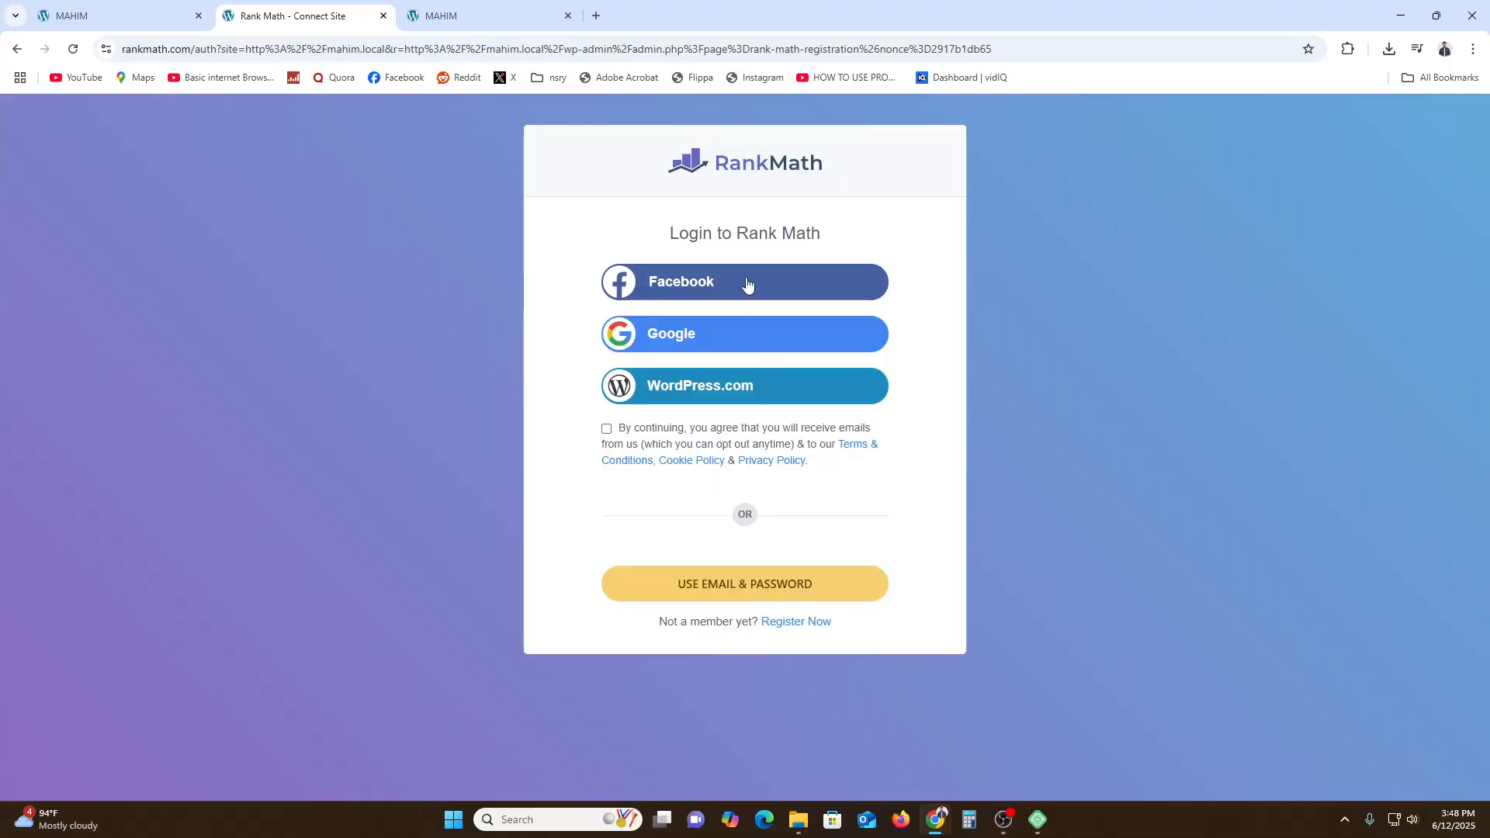
click(707, 346)
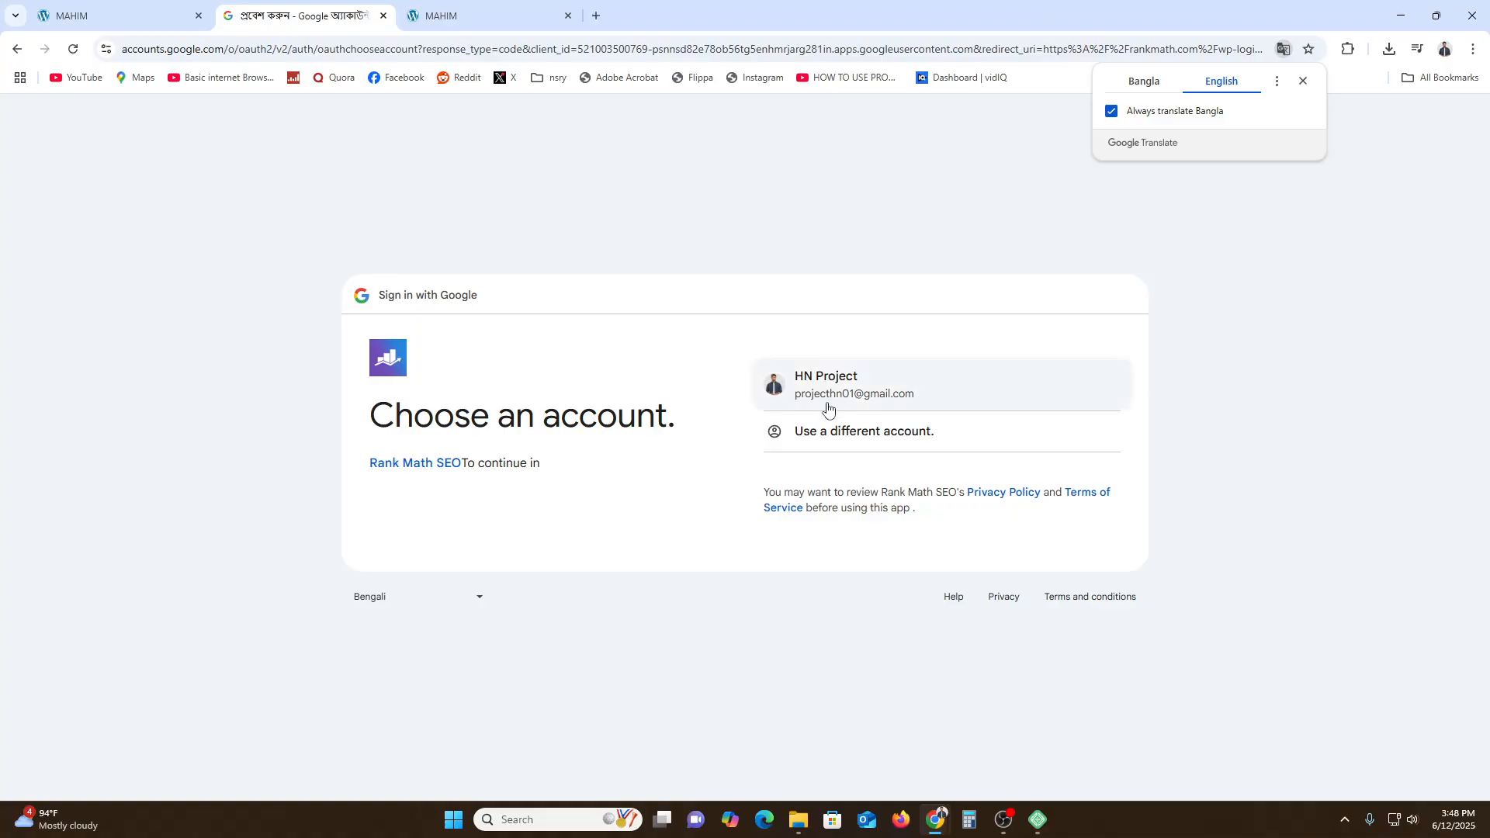
click(849, 397)
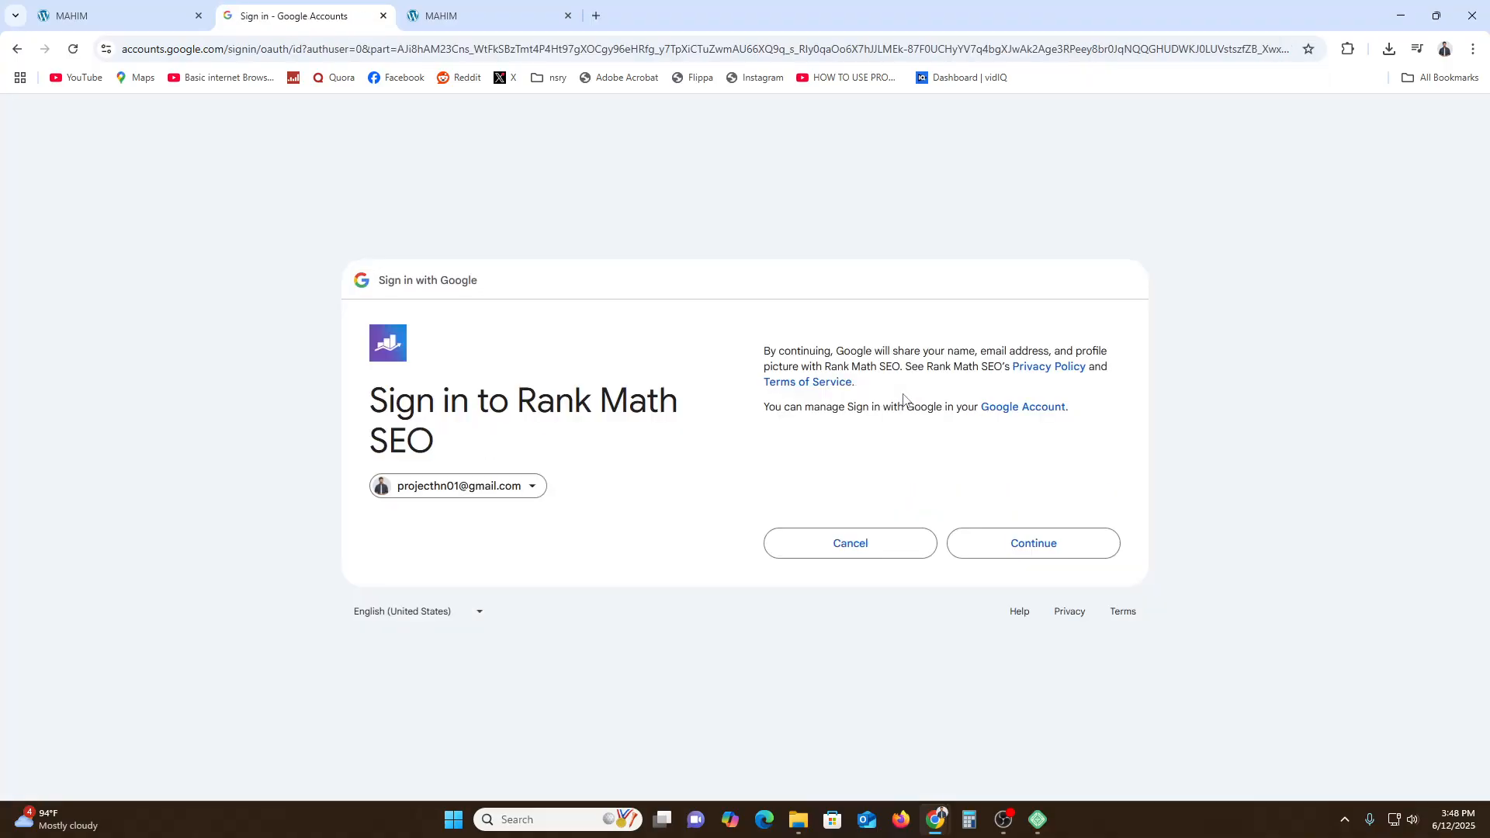
click(1076, 553)
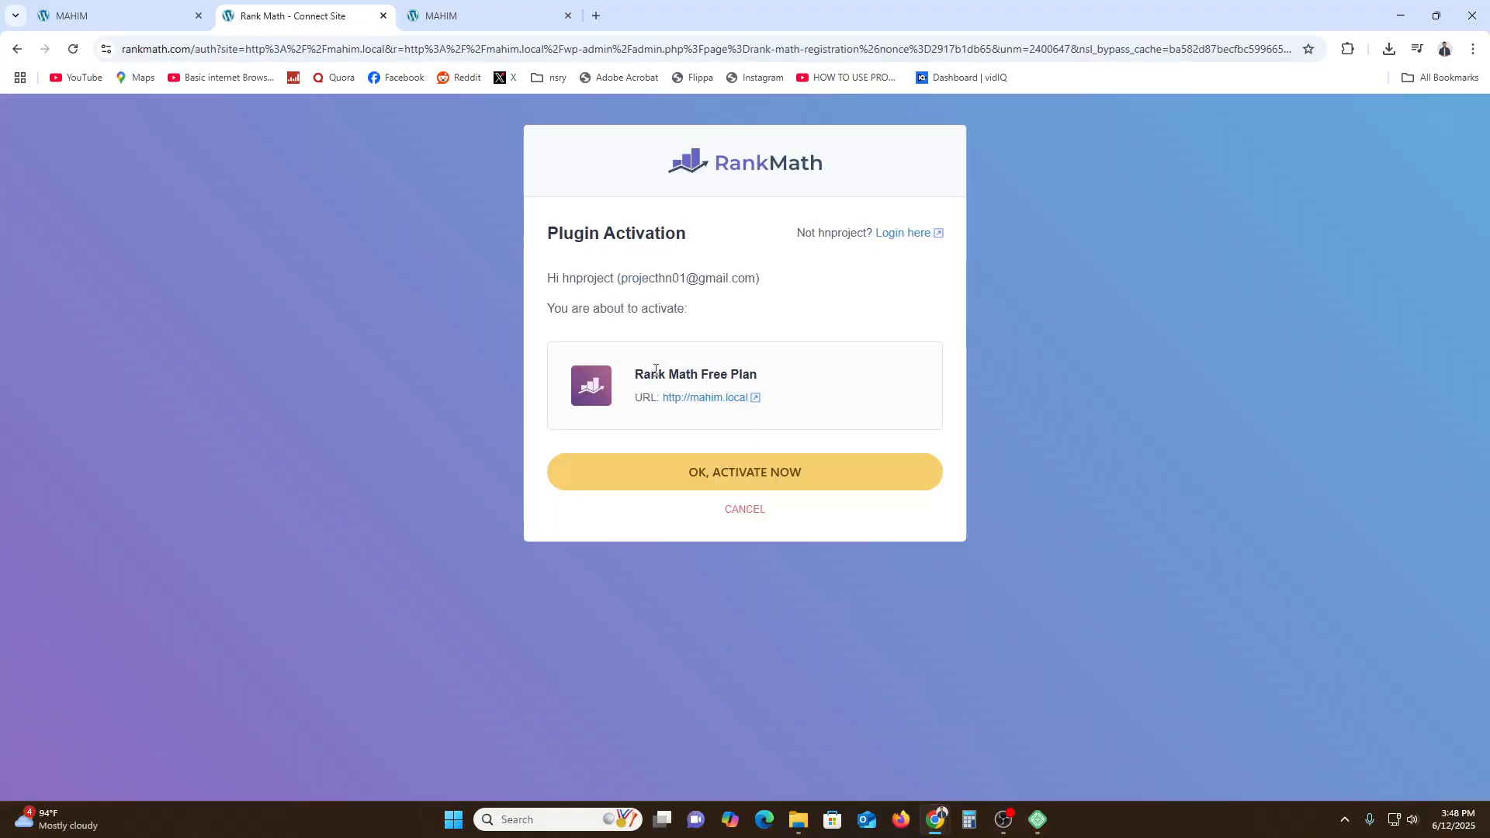
drag(656, 370, 776, 375)
click(832, 466)
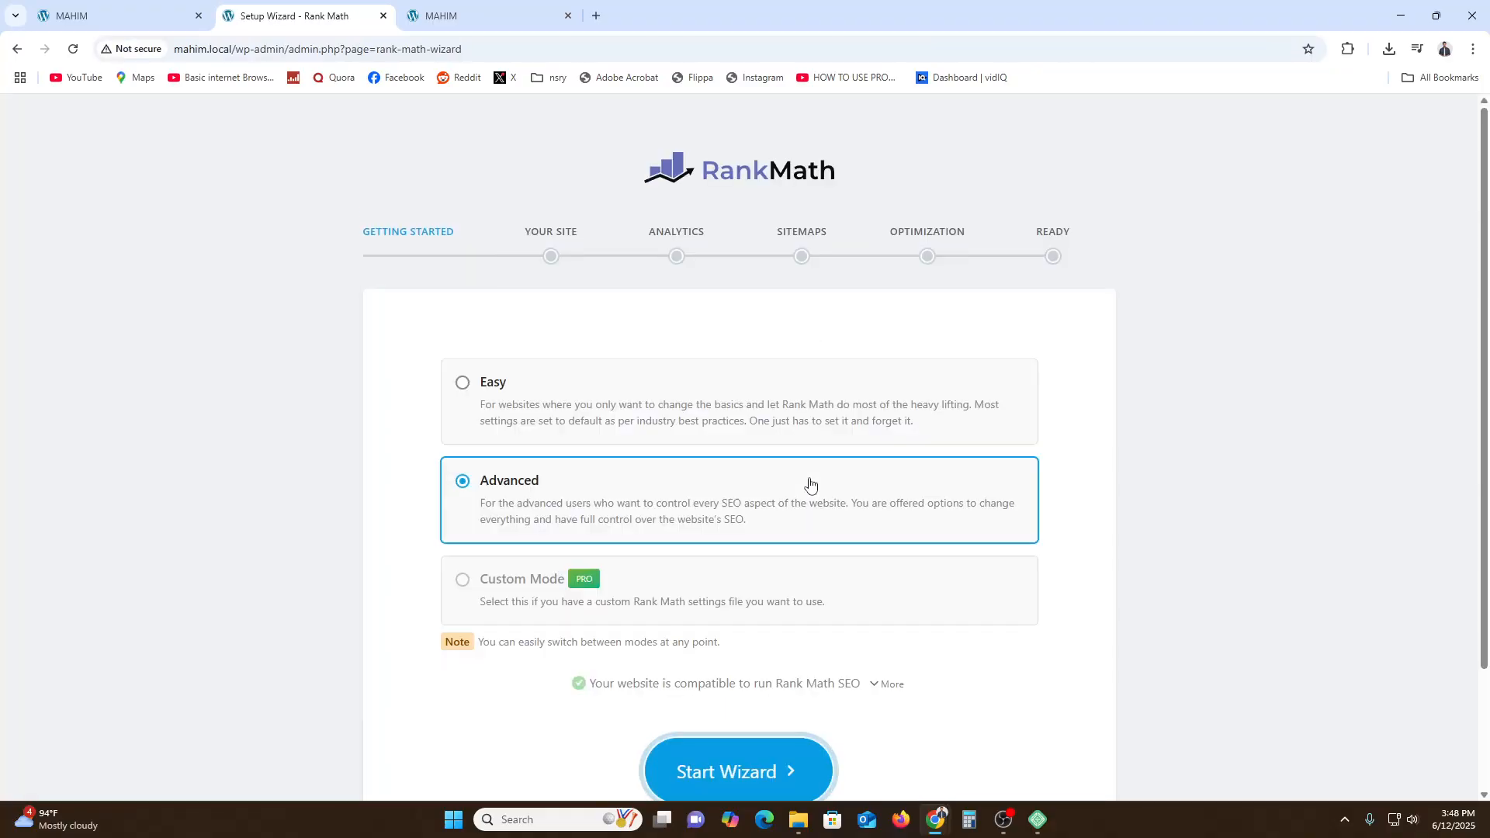
- Start the Rank Math setup wizard with Advanced mode selected
scroll(525, 608, down, 2)
scroll(522, 570, up, 2)
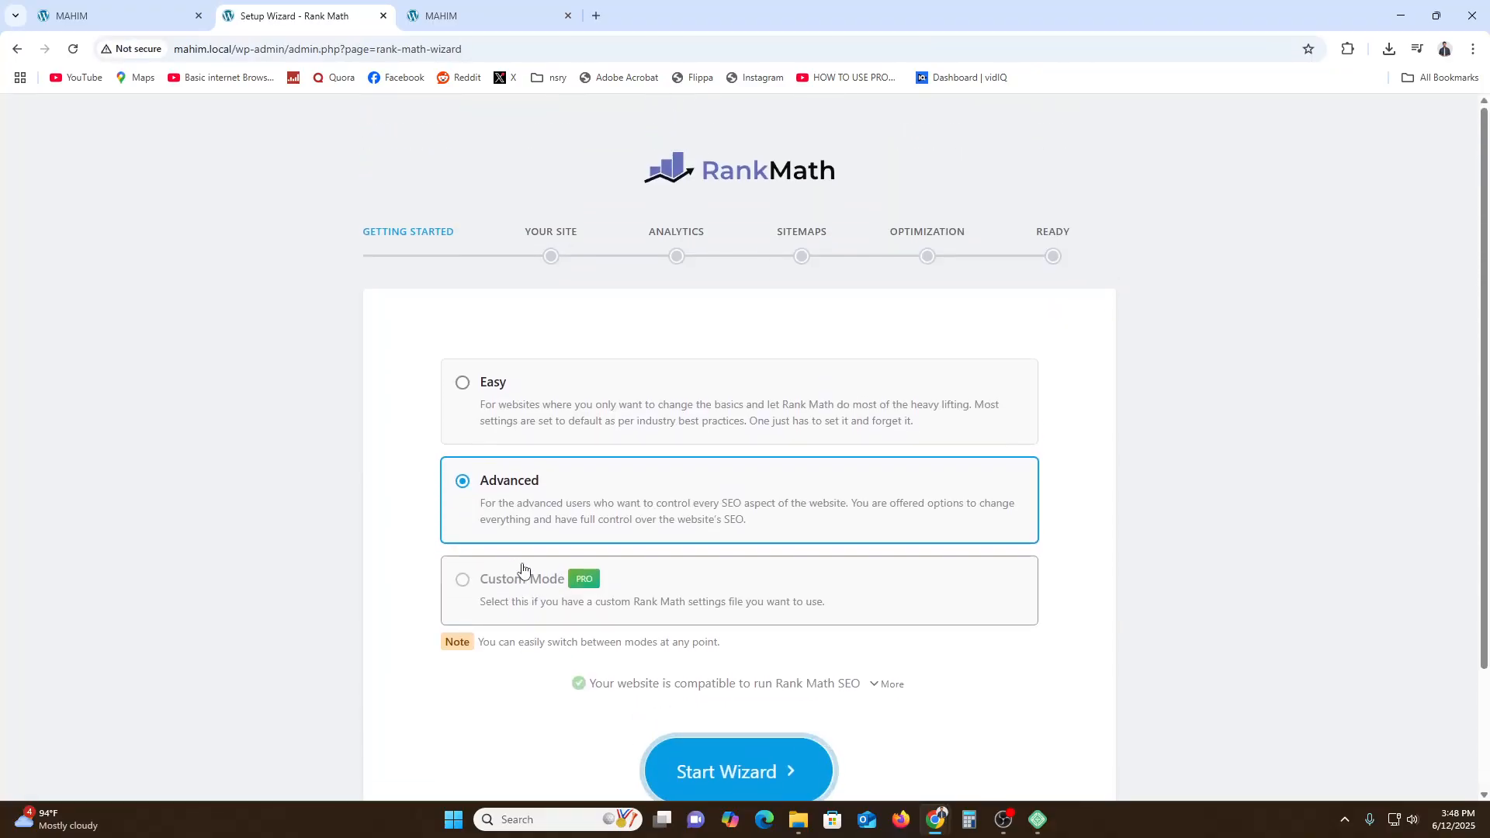
scroll(792, 522, down, 2)
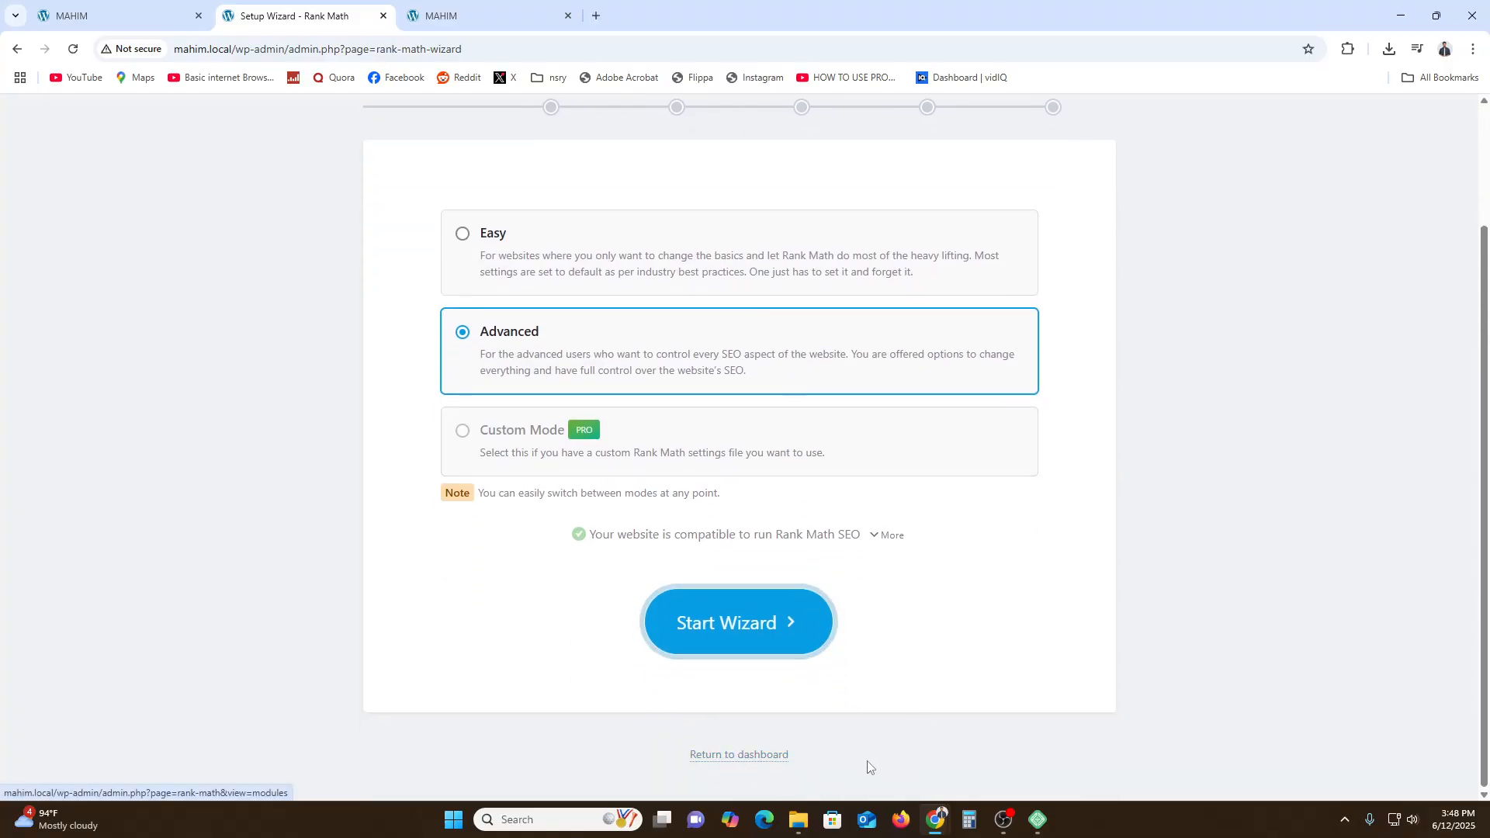
scroll(857, 757, up, 2)
scroll(846, 741, down, 2)
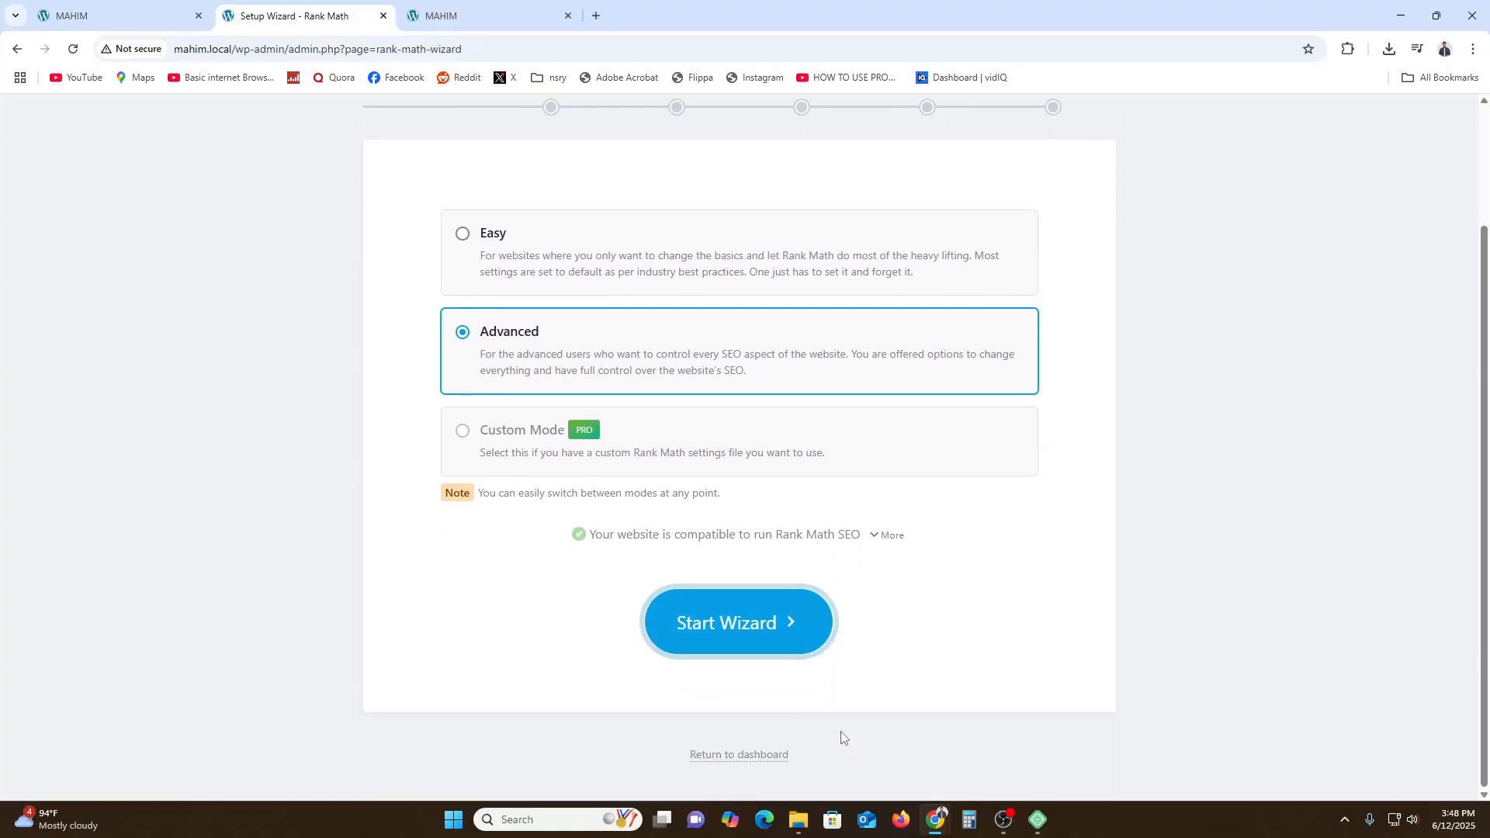
scroll(842, 738, up, 2)
scroll(772, 703, down, 2)
scroll(755, 702, up, 2)
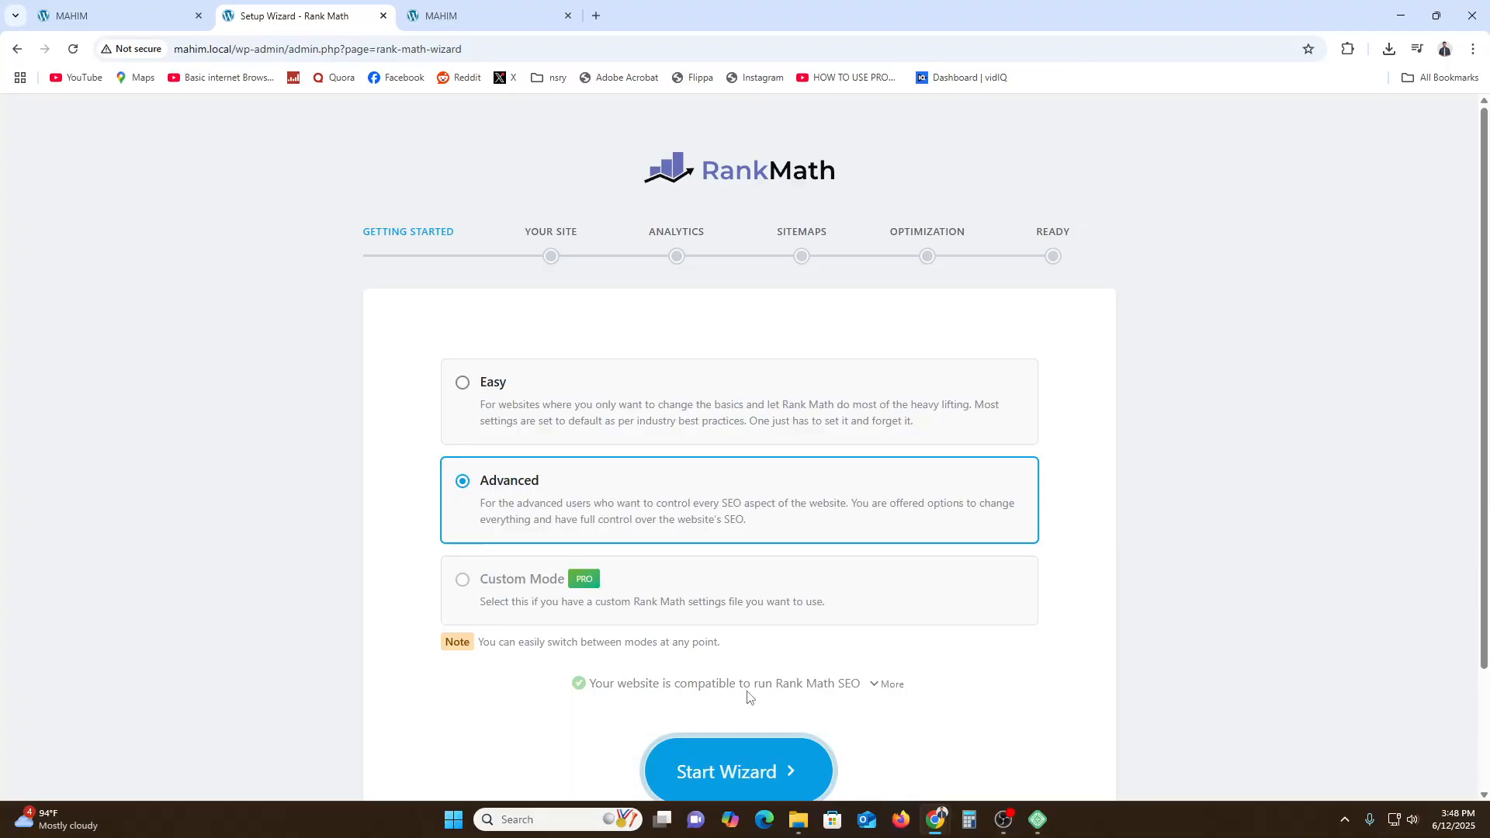
scroll(749, 697, down, 1)
click(770, 698)
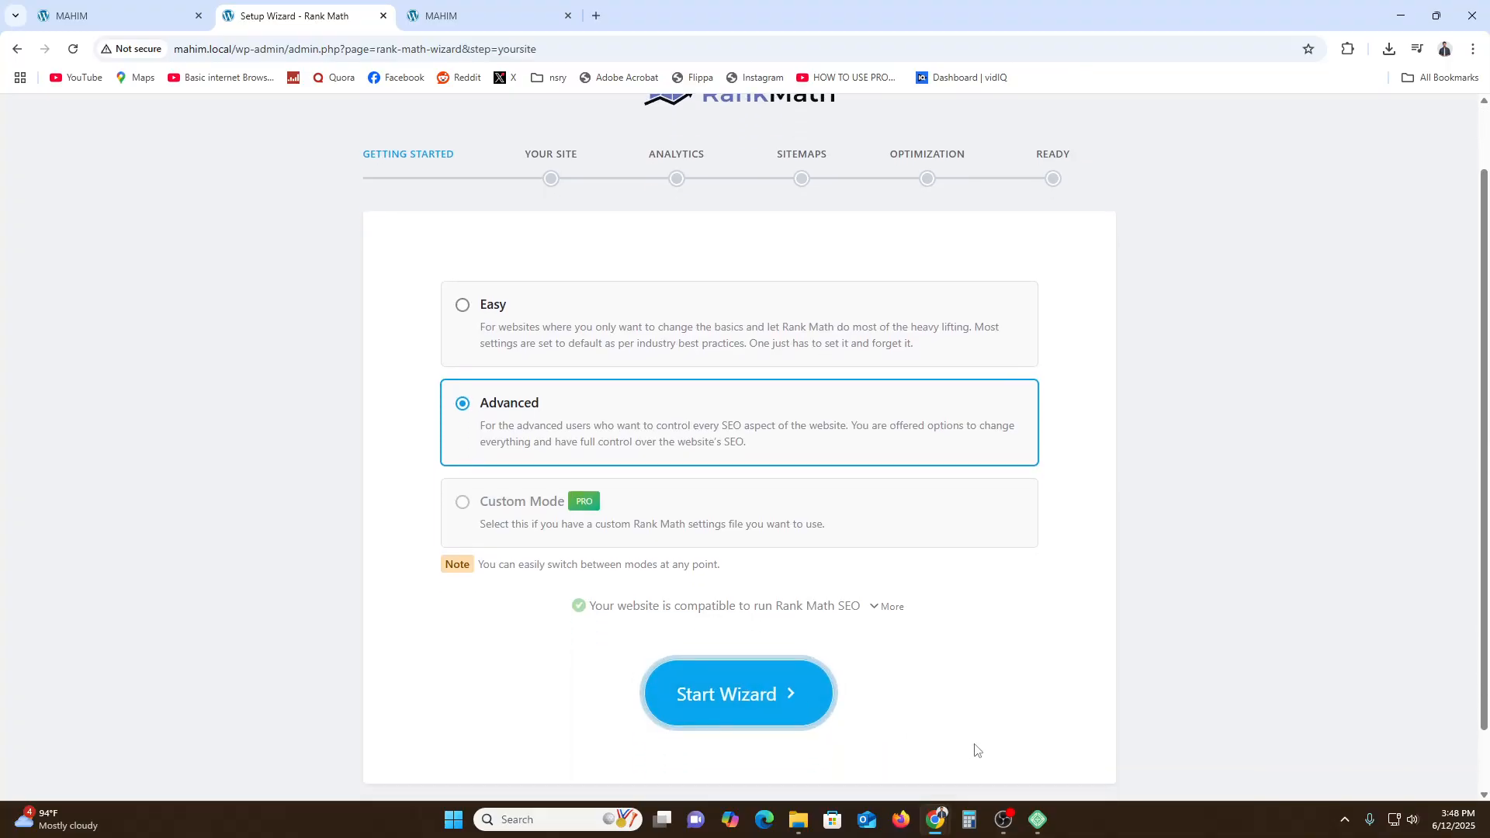
click(656, 618)
- Set the website alternate name to SUBSCRIBE and save the site details step
scroll(543, 582, down, 2)
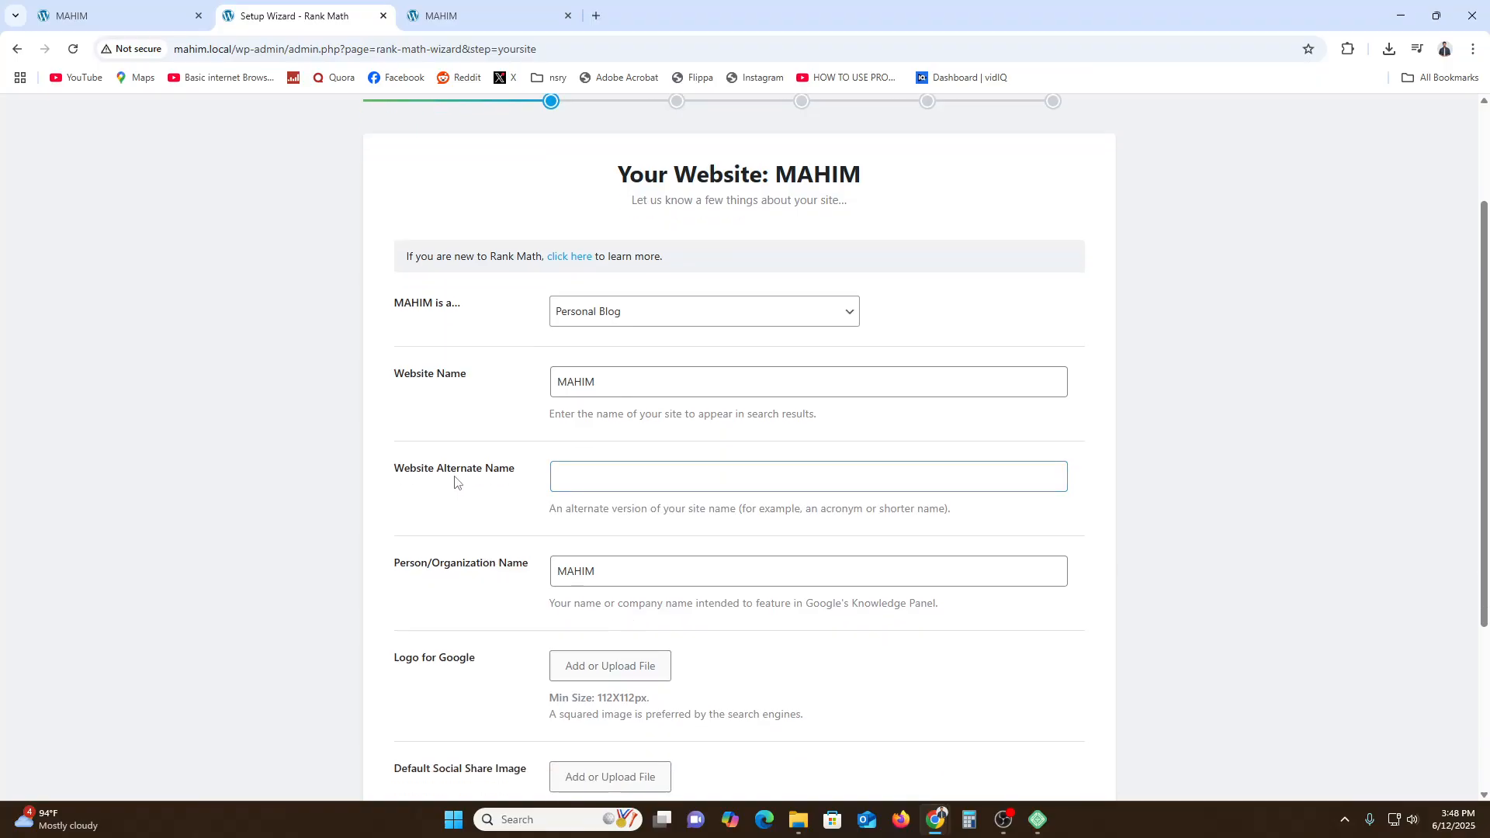
drag(410, 473, 490, 466)
click(612, 485)
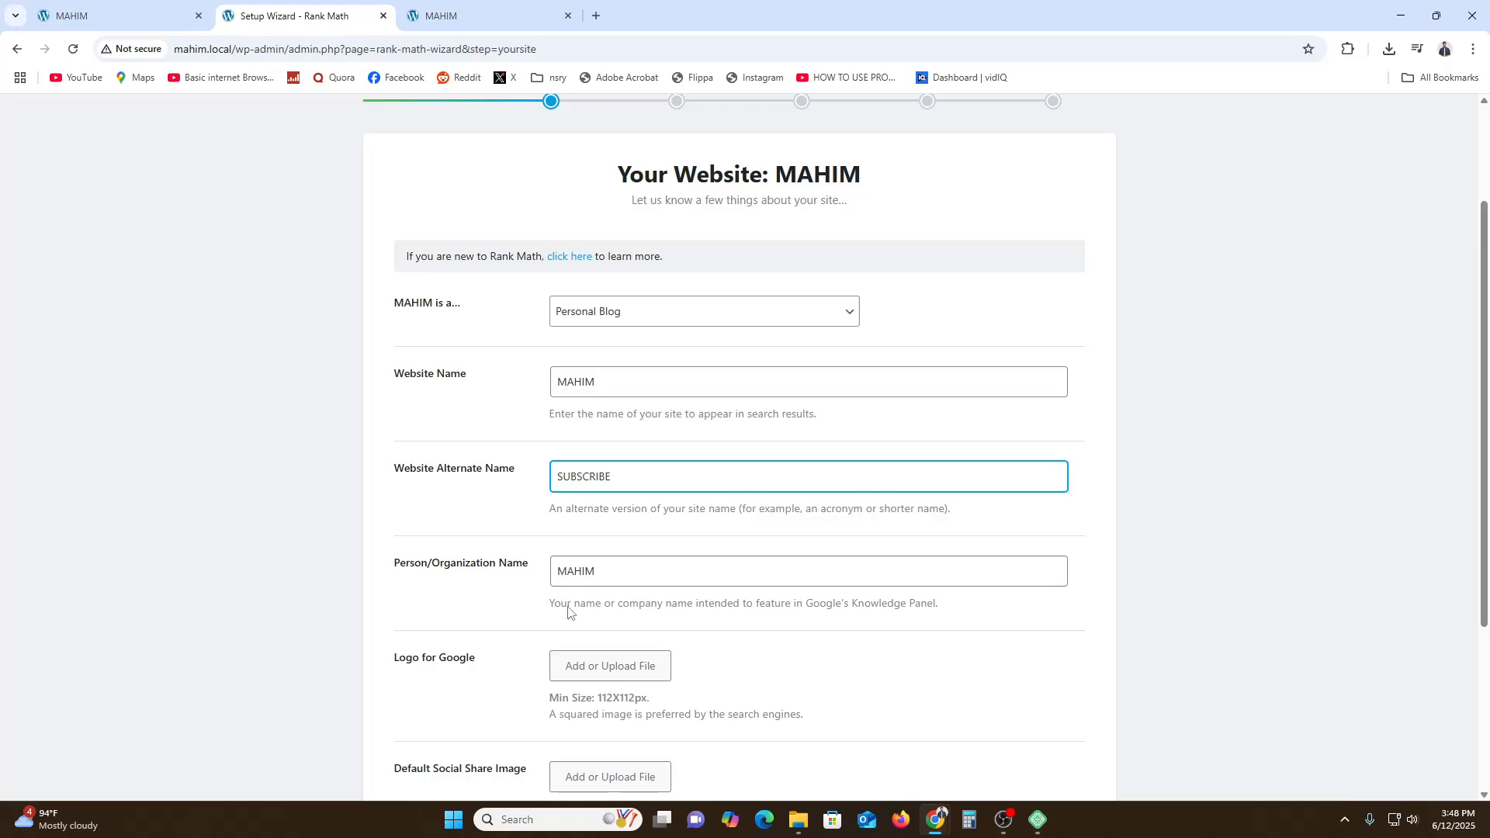
scroll(568, 613, down, 3)
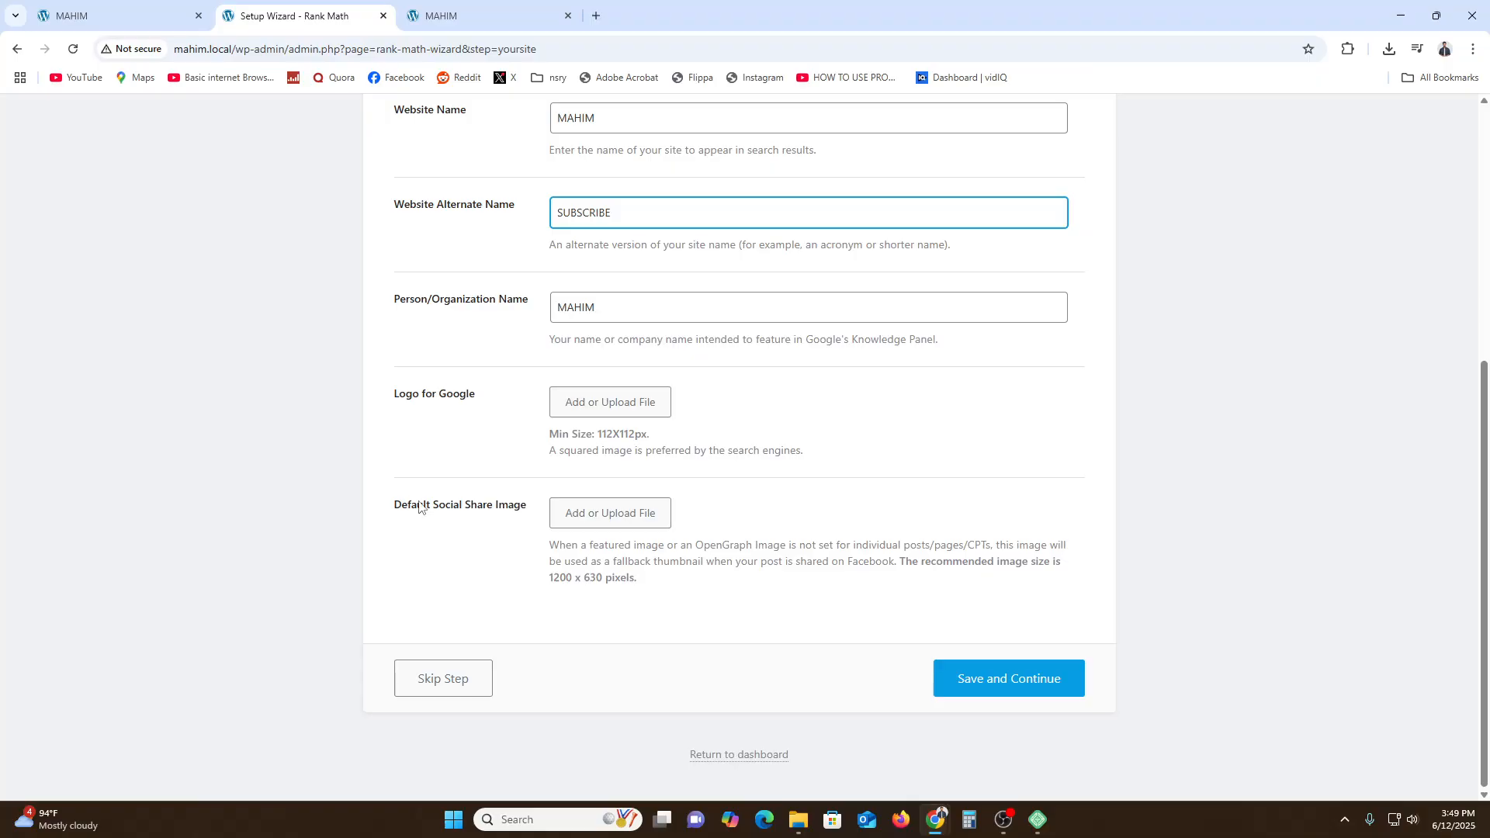
click(1027, 680)
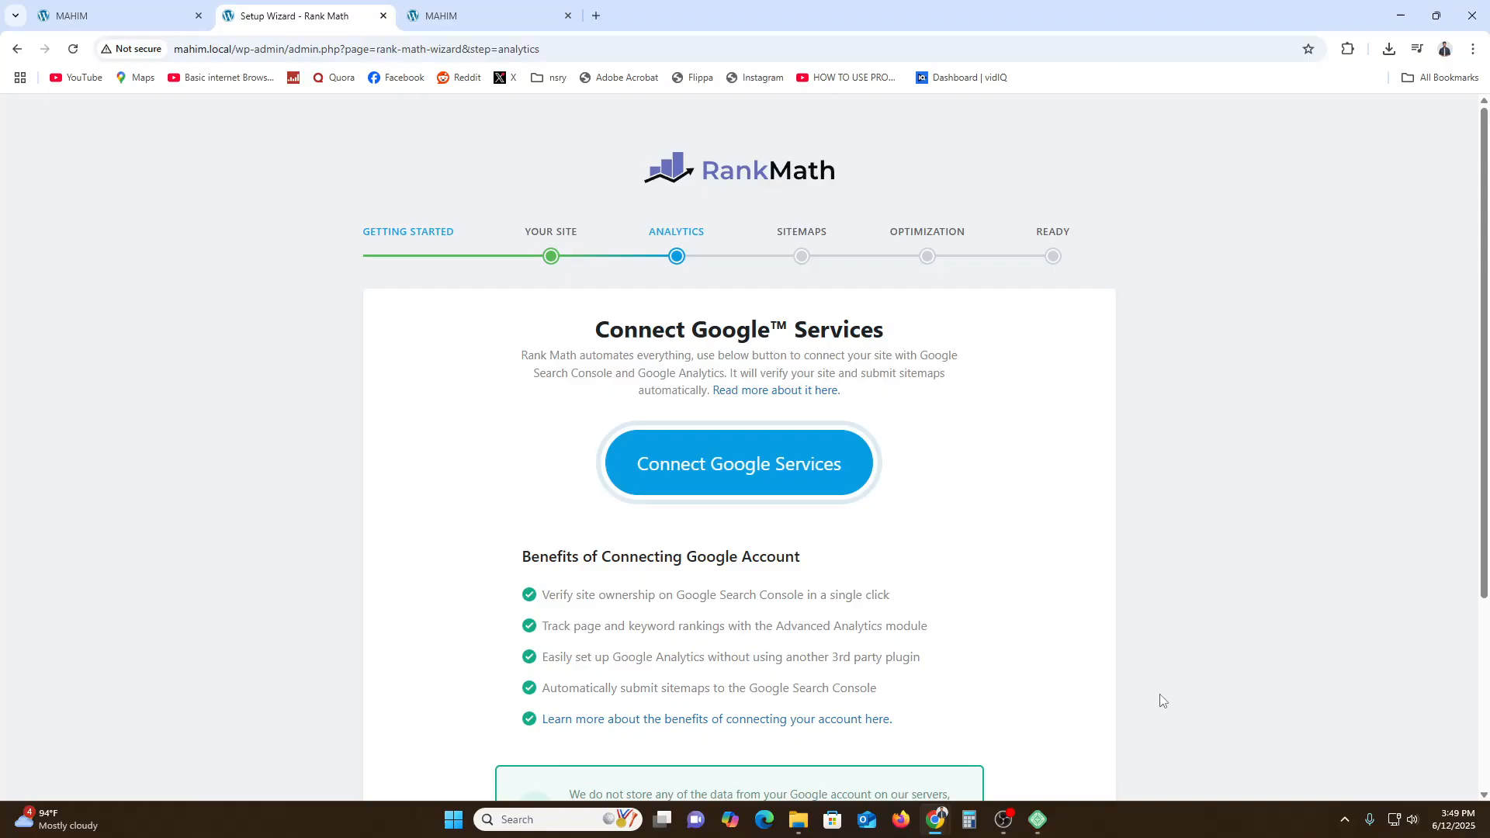
- Skip the Connect Google Services step of the wizard
scroll(1133, 691, down, 3)
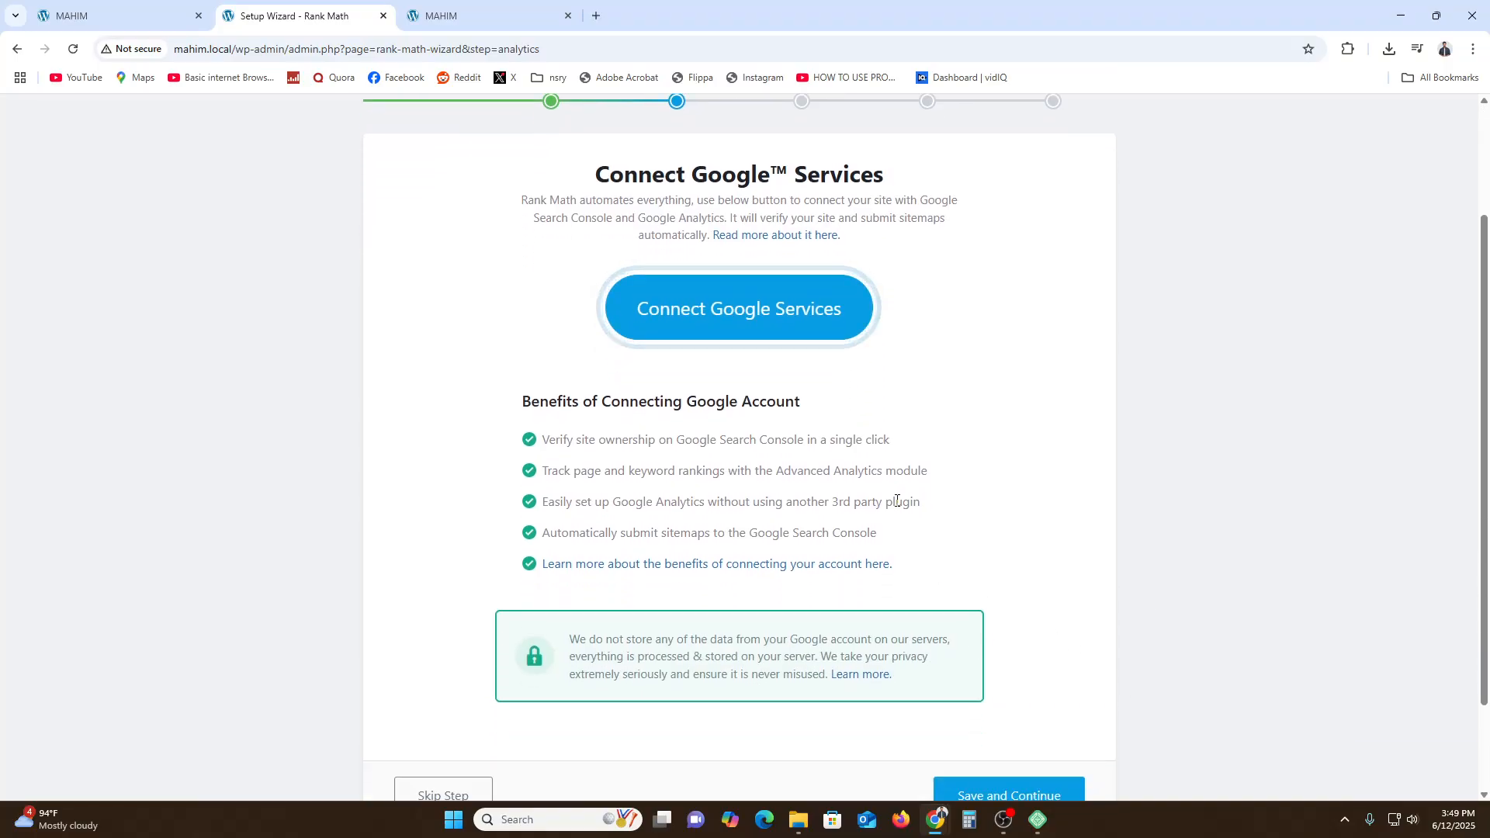
scroll(918, 496, down, 2)
scroll(757, 386, up, 2)
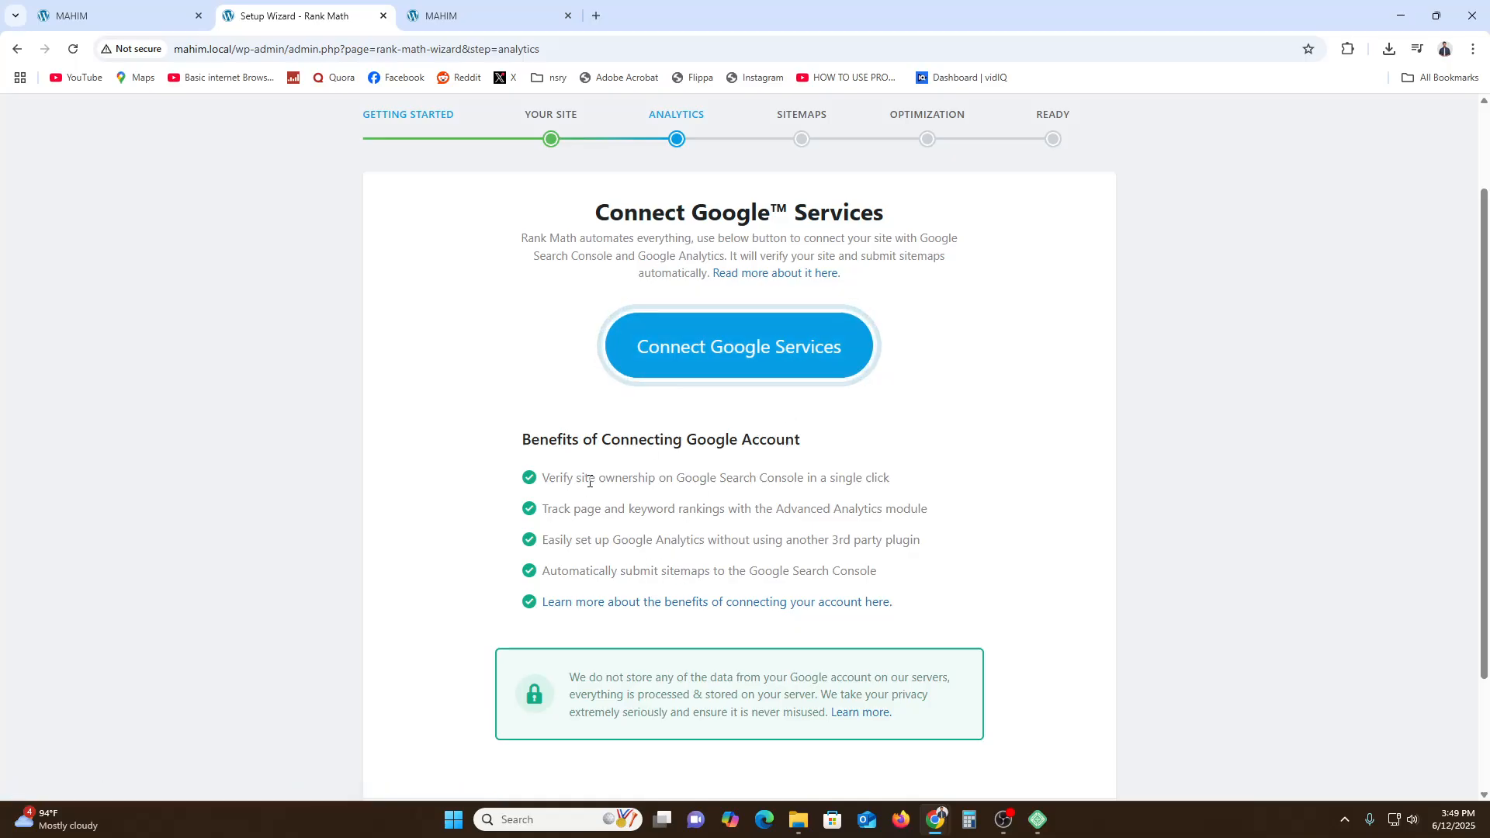
drag(650, 479, 864, 474)
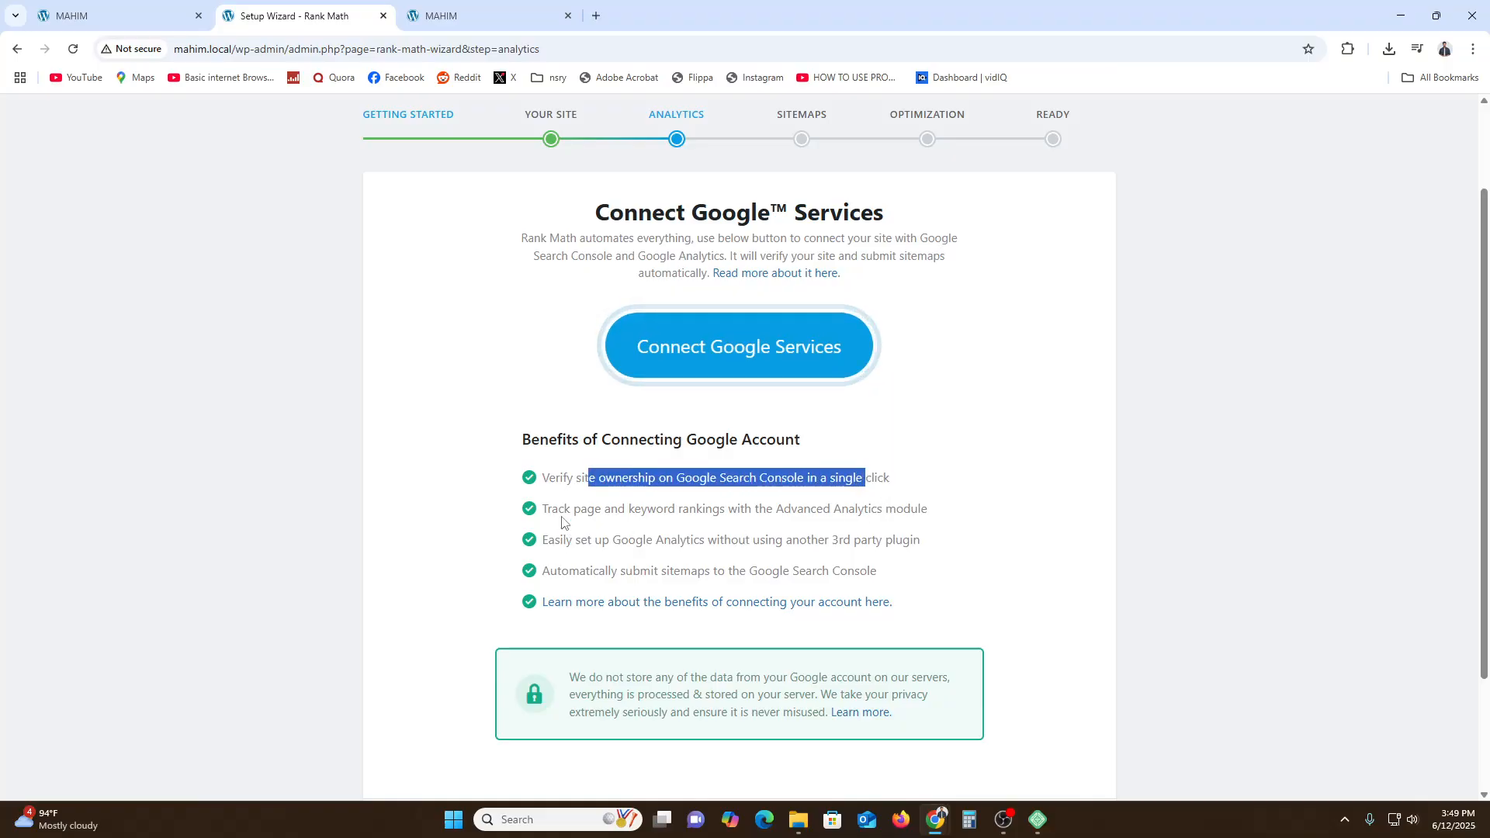
drag(565, 510, 862, 514)
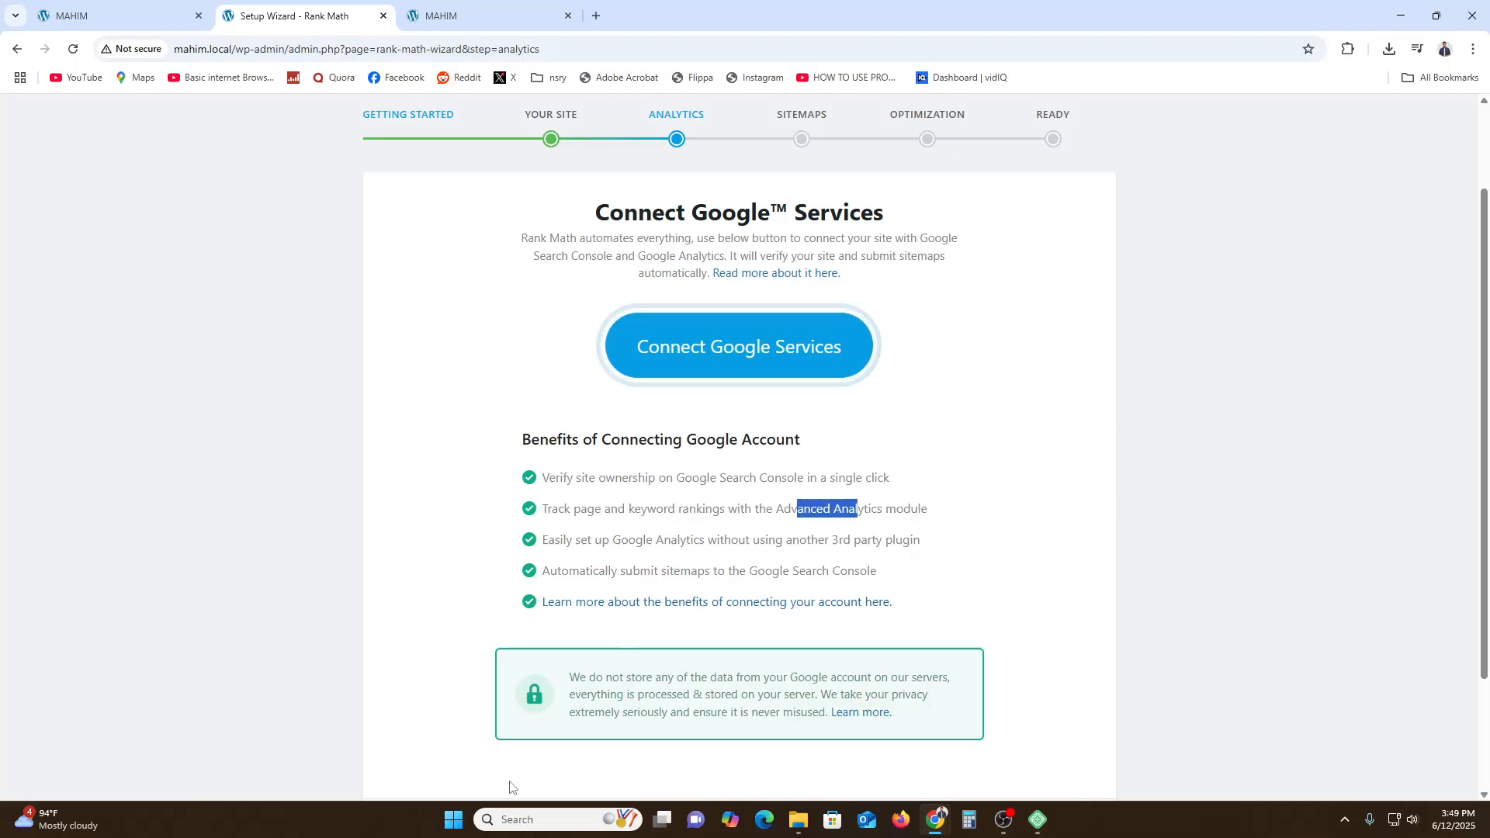
scroll(520, 769, down, 2)
scroll(761, 613, up, 3)
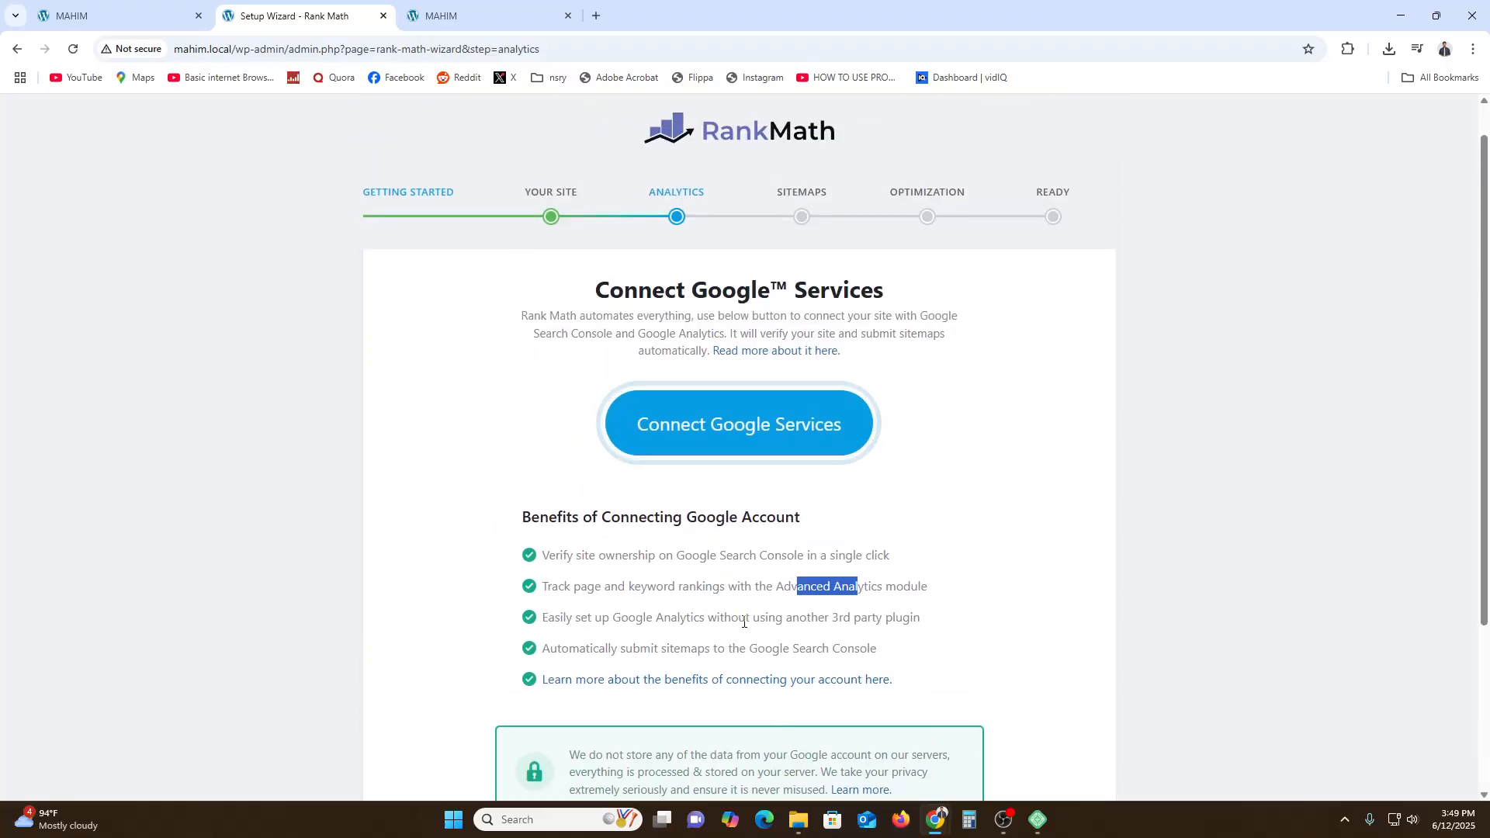
scroll(743, 621, down, 3)
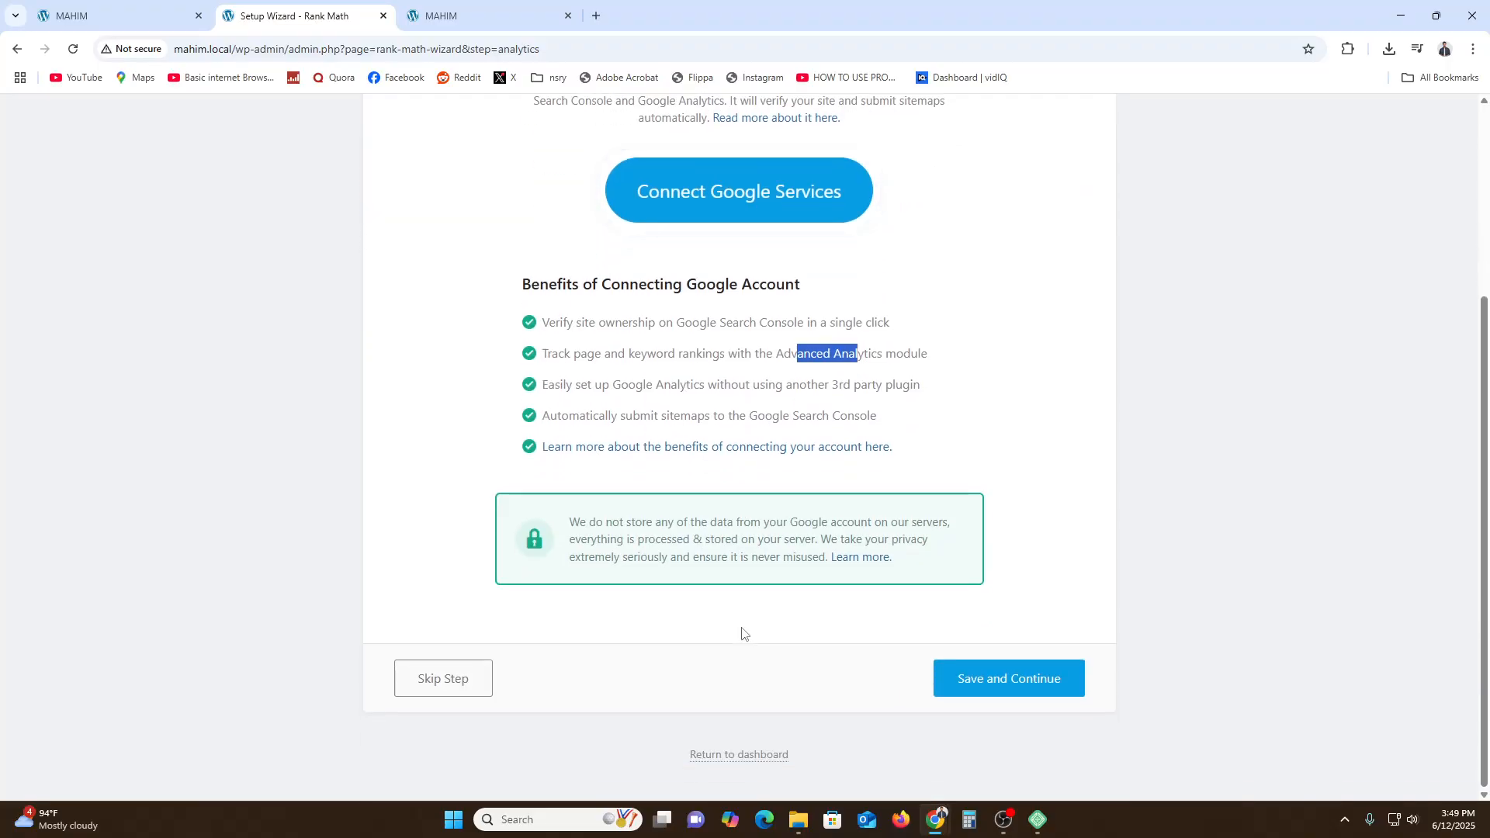
click(409, 687)
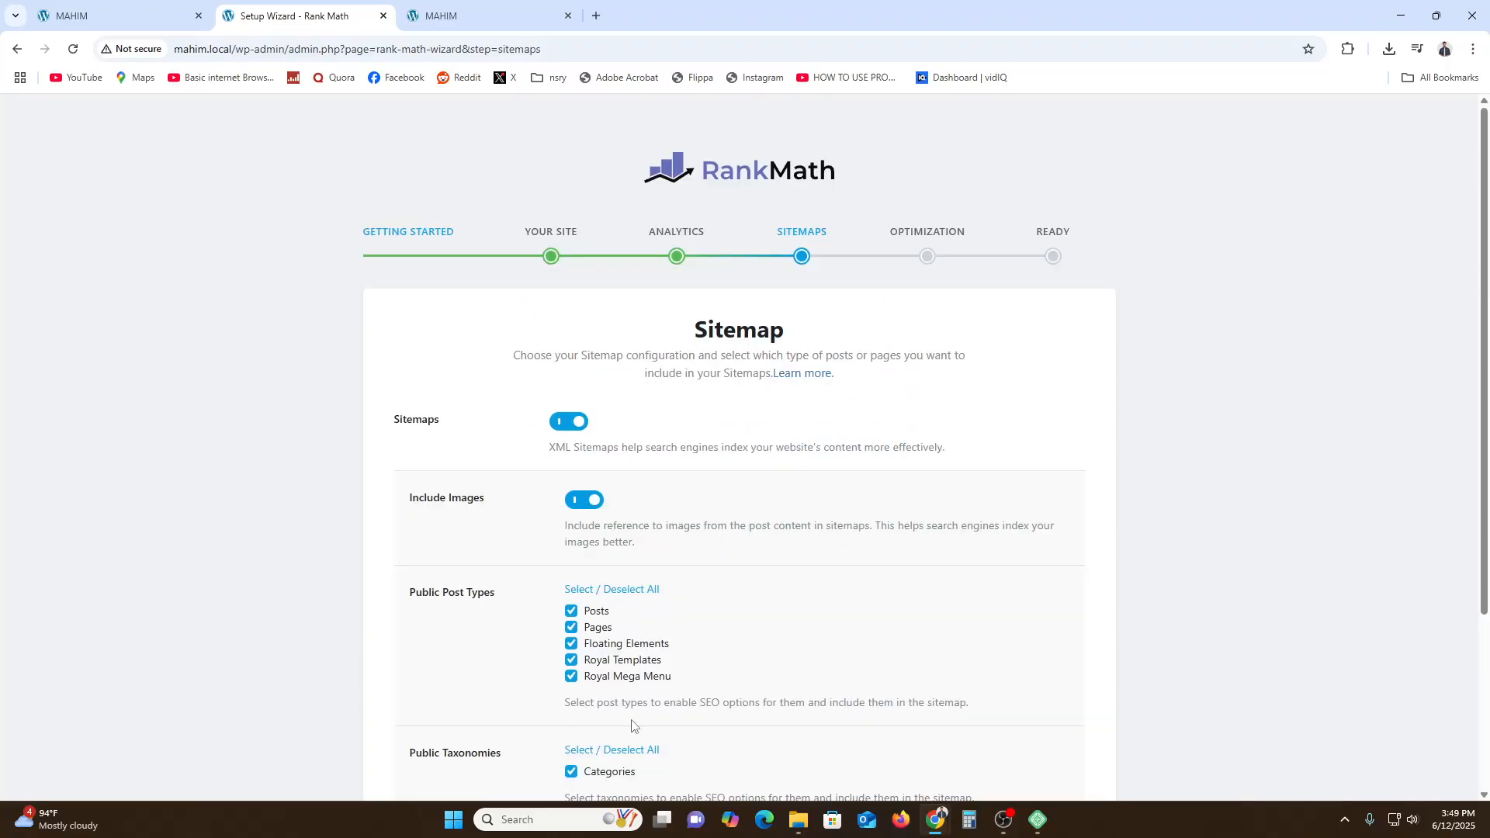
- Keep the default sitemap settings and save the sitemap step
double_click(747, 328)
click(748, 328)
scroll(802, 514, down, 3)
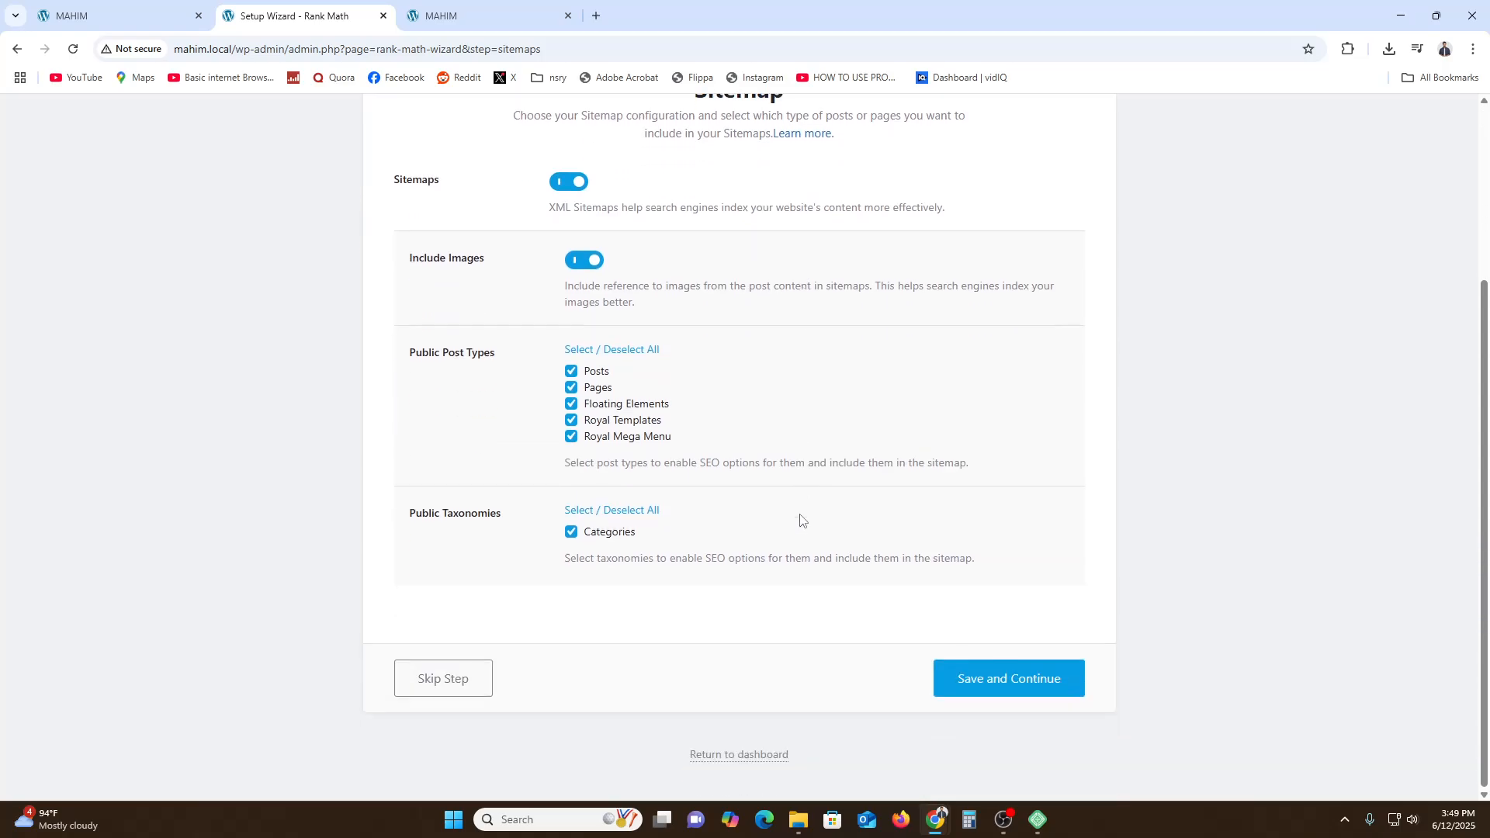
click(1059, 676)
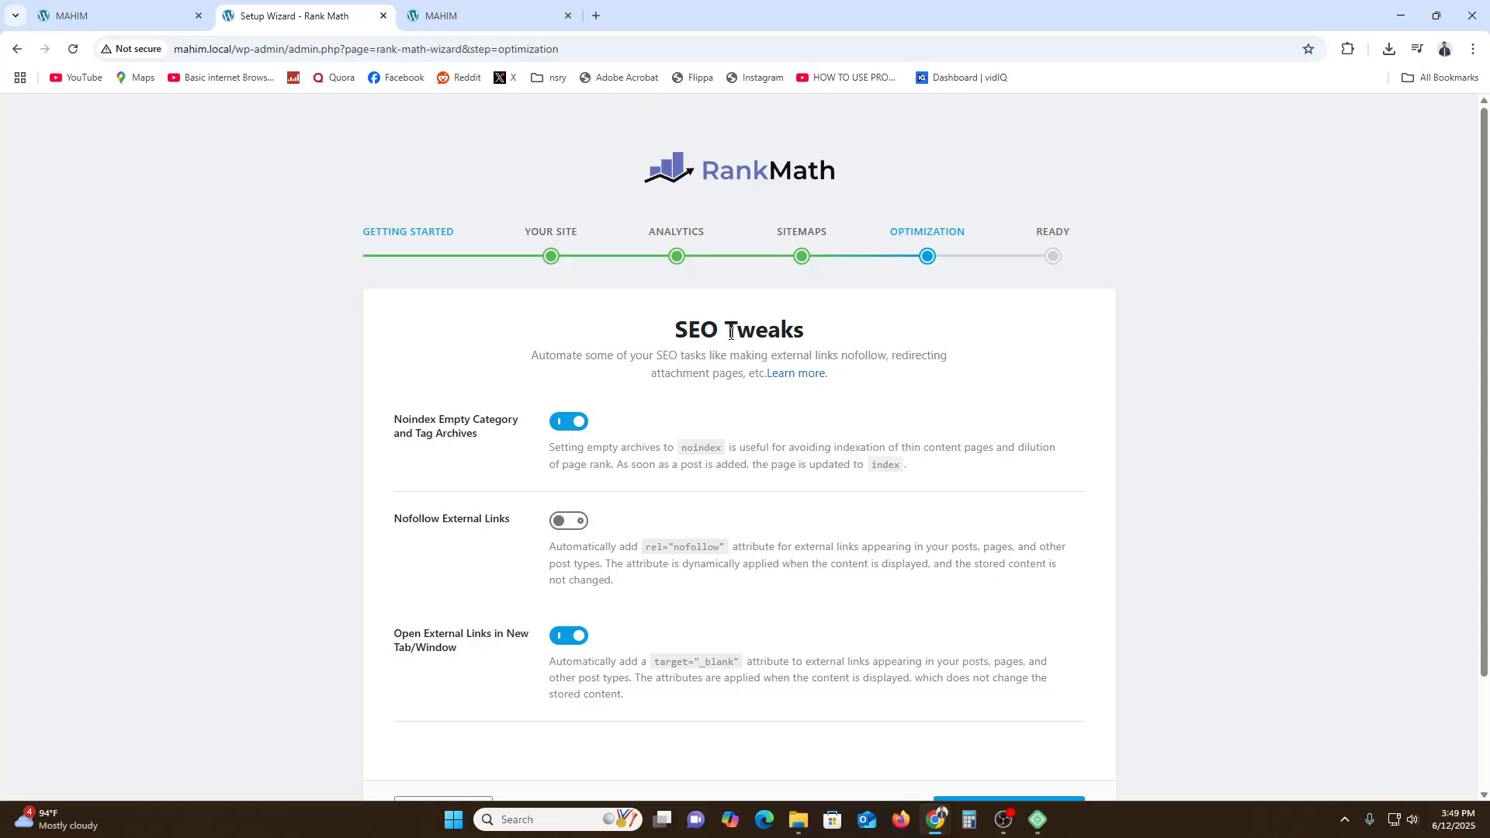
- Keep the default SEO Tweaks settings and save the optimization step of the wizard
drag(702, 334, 770, 334)
click(770, 333)
scroll(579, 514, down, 2)
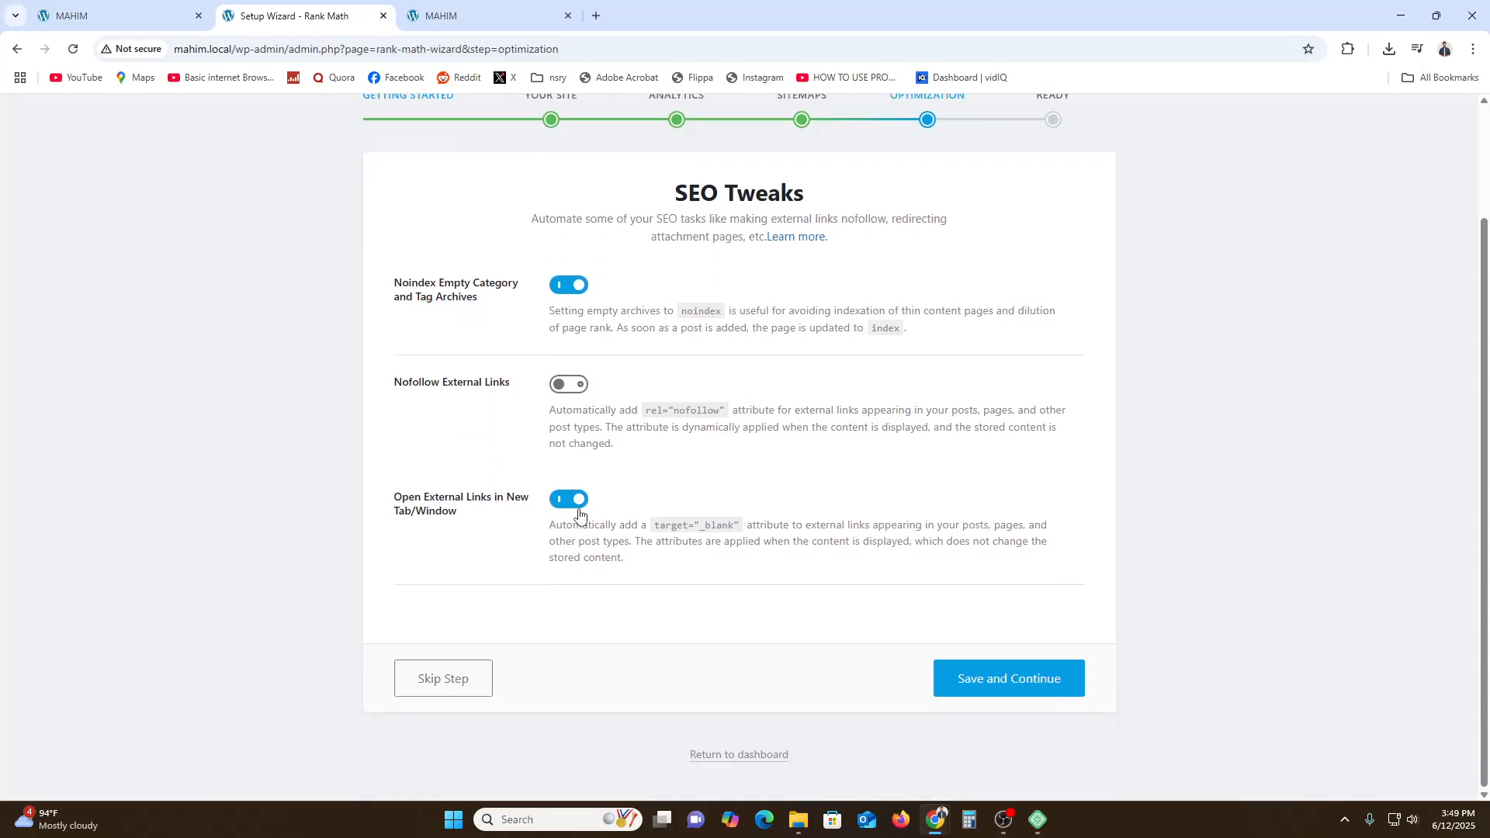
click(970, 687)
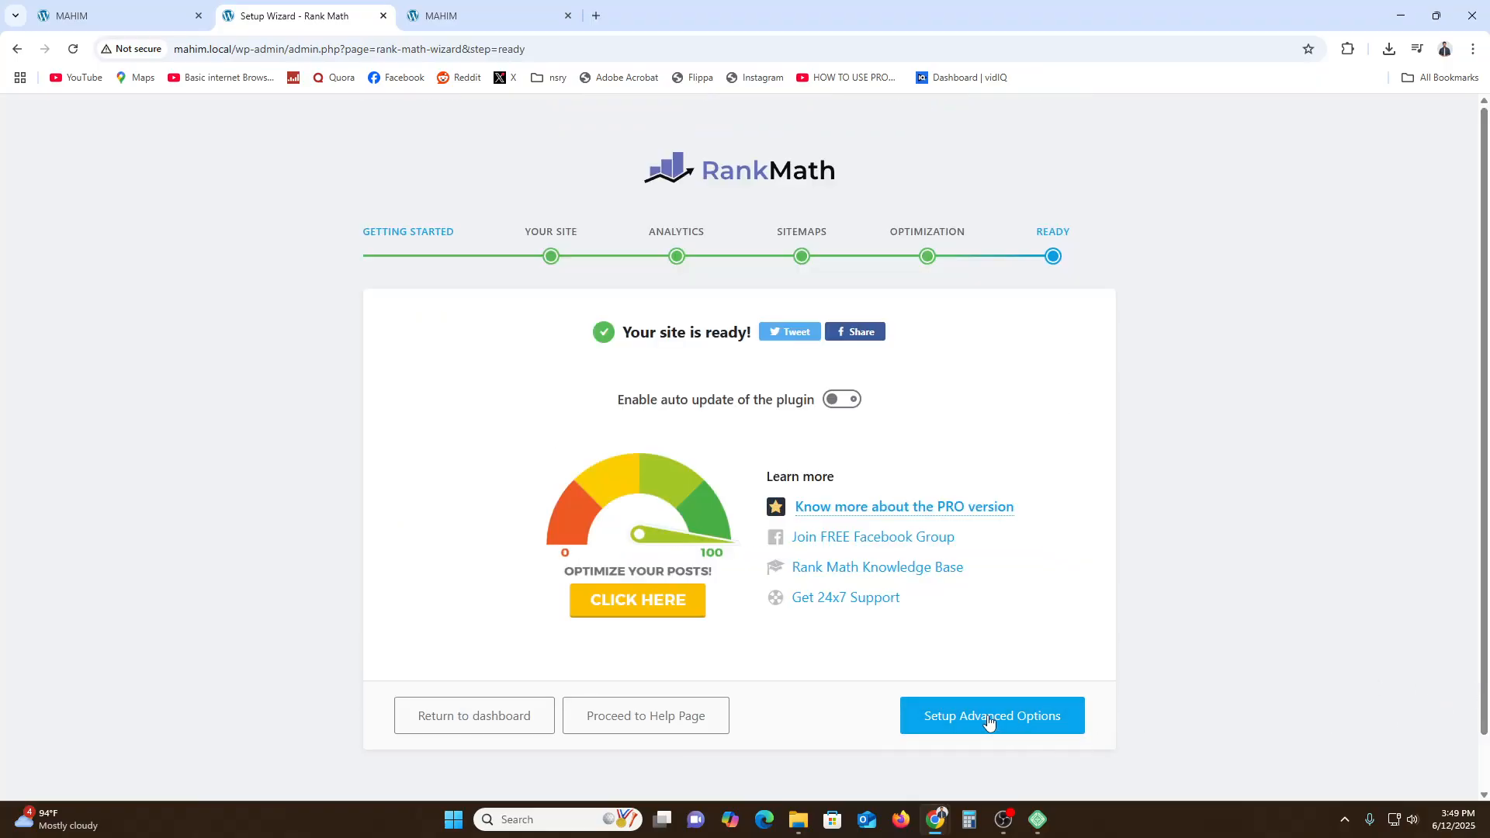
- Enable automatic updates of the plugin and continue to the advanced options setup
click(843, 401)
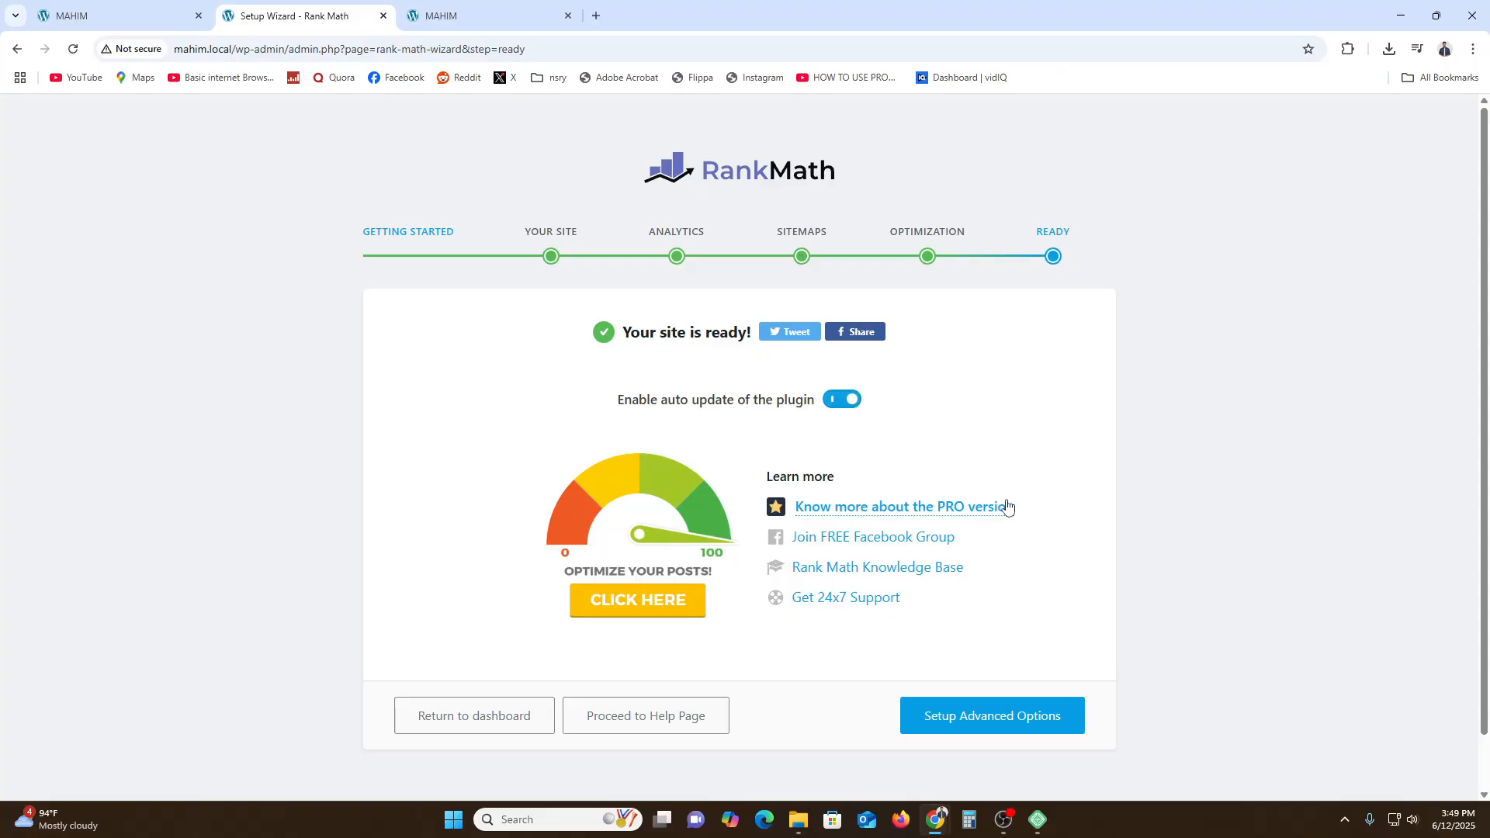
click(976, 717)
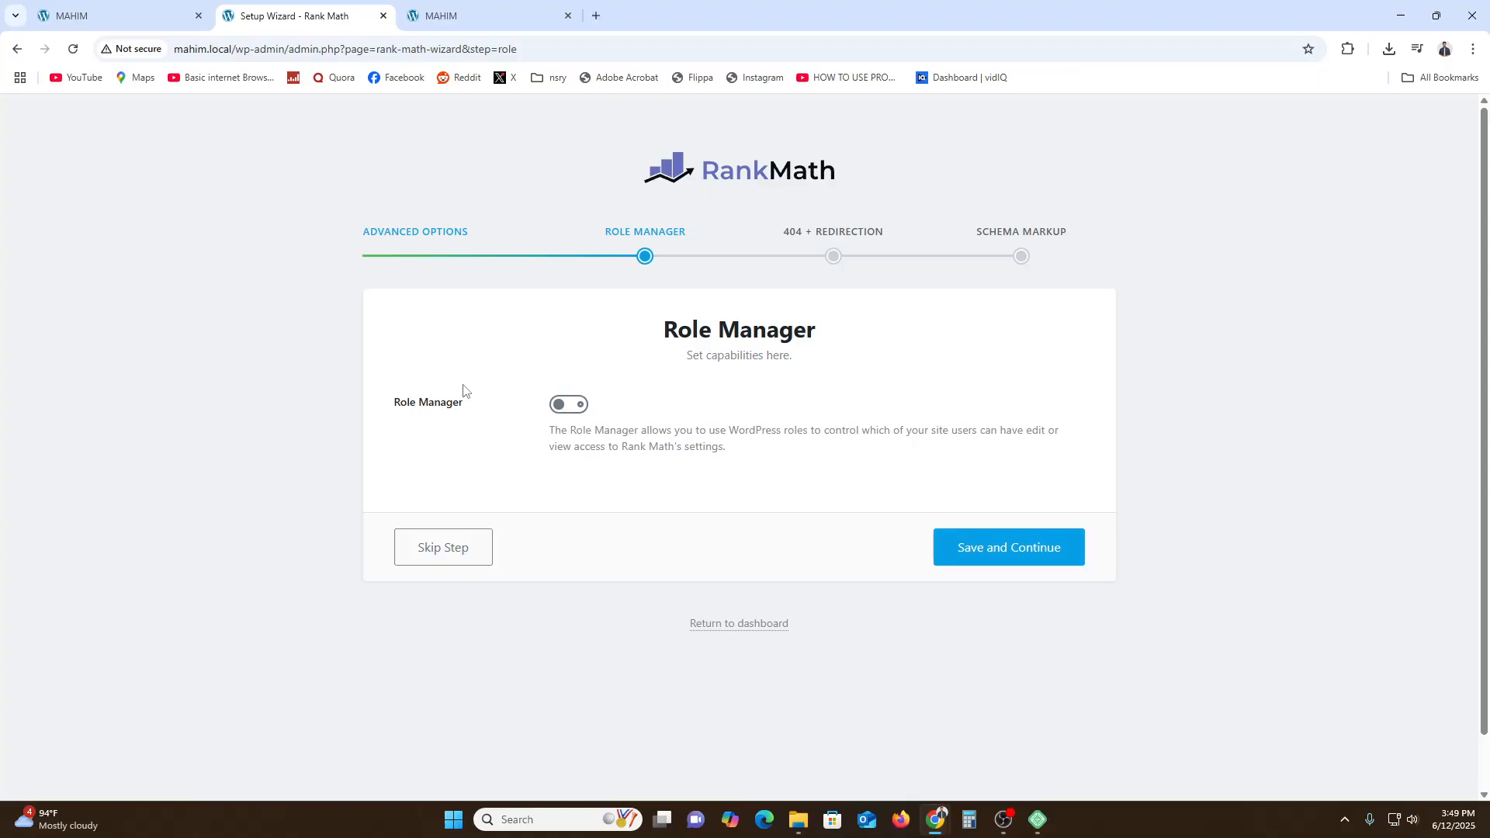
- Turn on the Role Manager with its default capabilities and save the step
click(577, 407)
scroll(825, 522, down, 15)
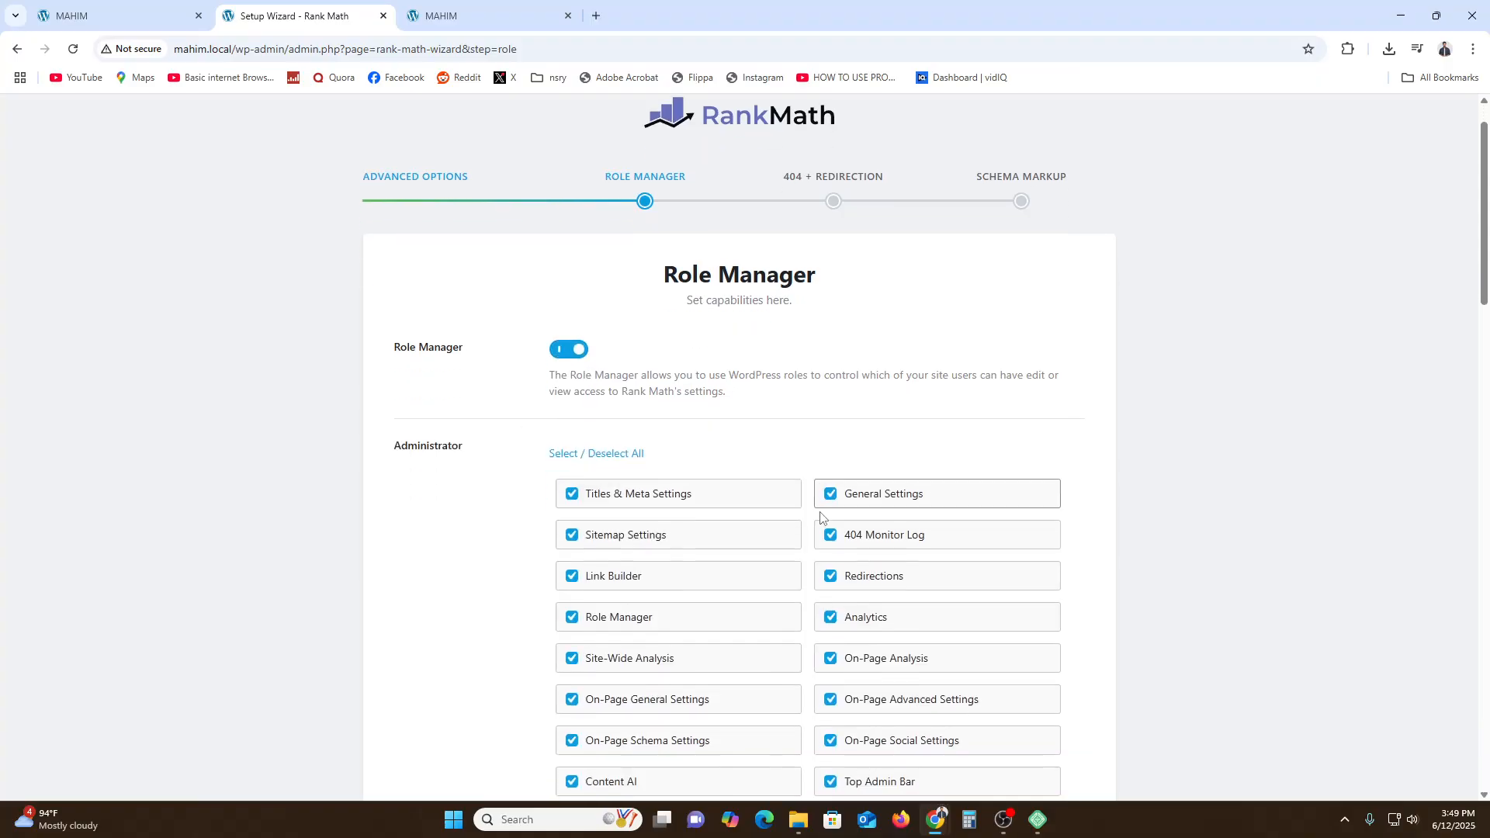
scroll(949, 645, down, 10)
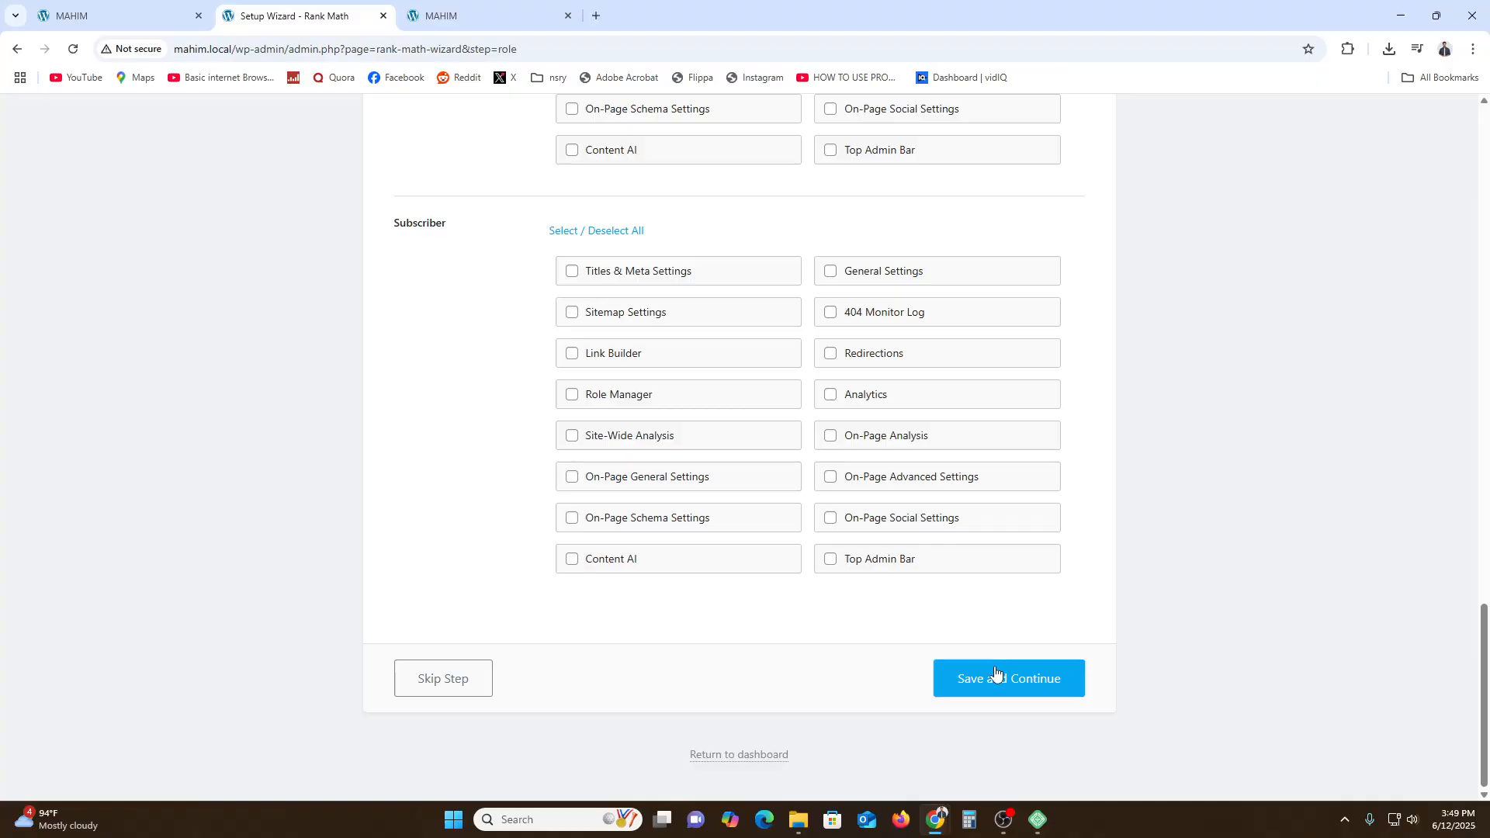
click(999, 679)
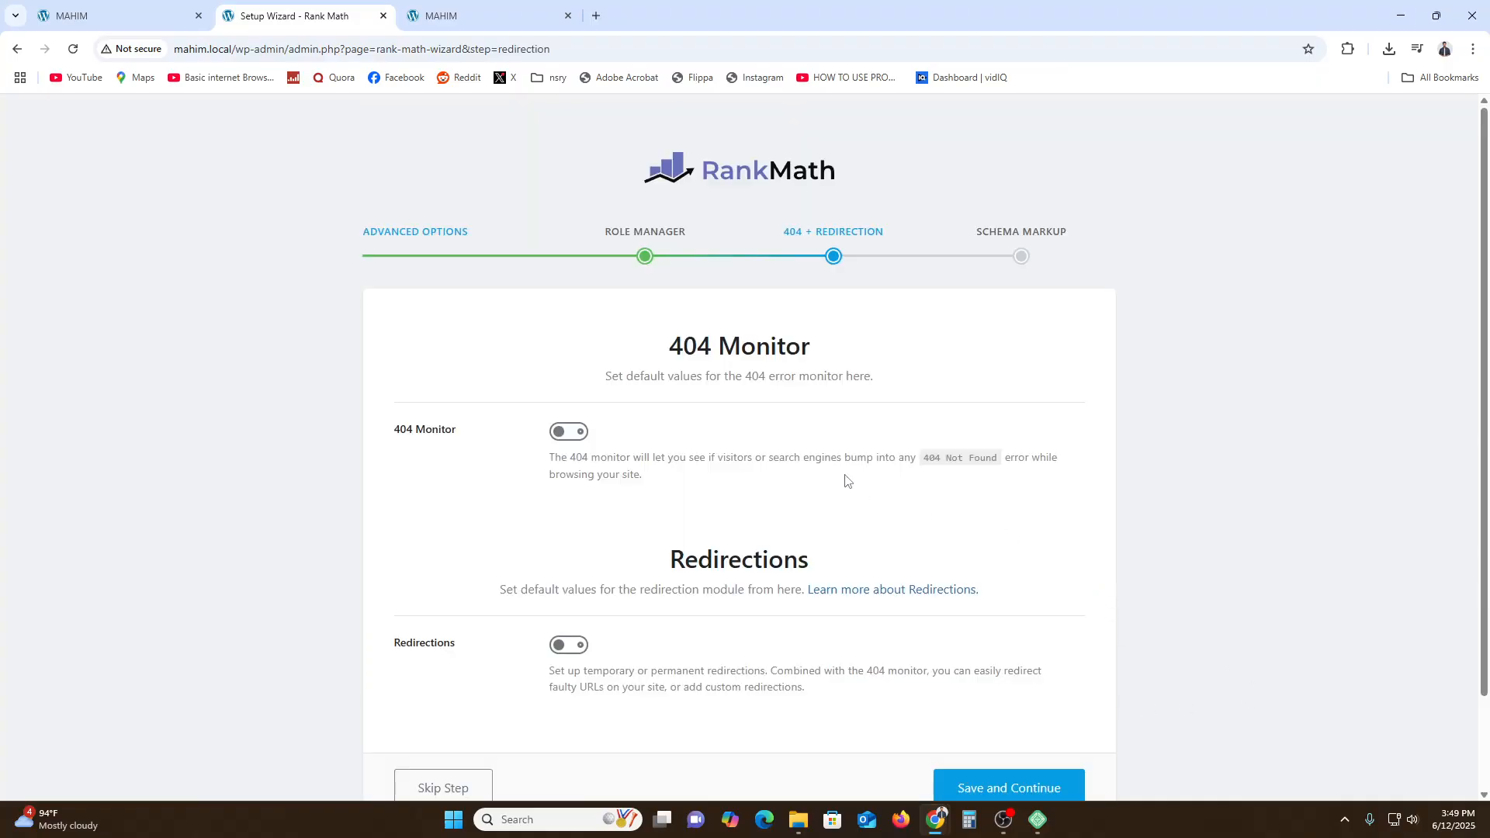
- Enable the 404 Monitor and Redirections modules and save the step
drag(687, 347, 790, 343)
click(401, 467)
click(579, 433)
click(578, 645)
click(1045, 792)
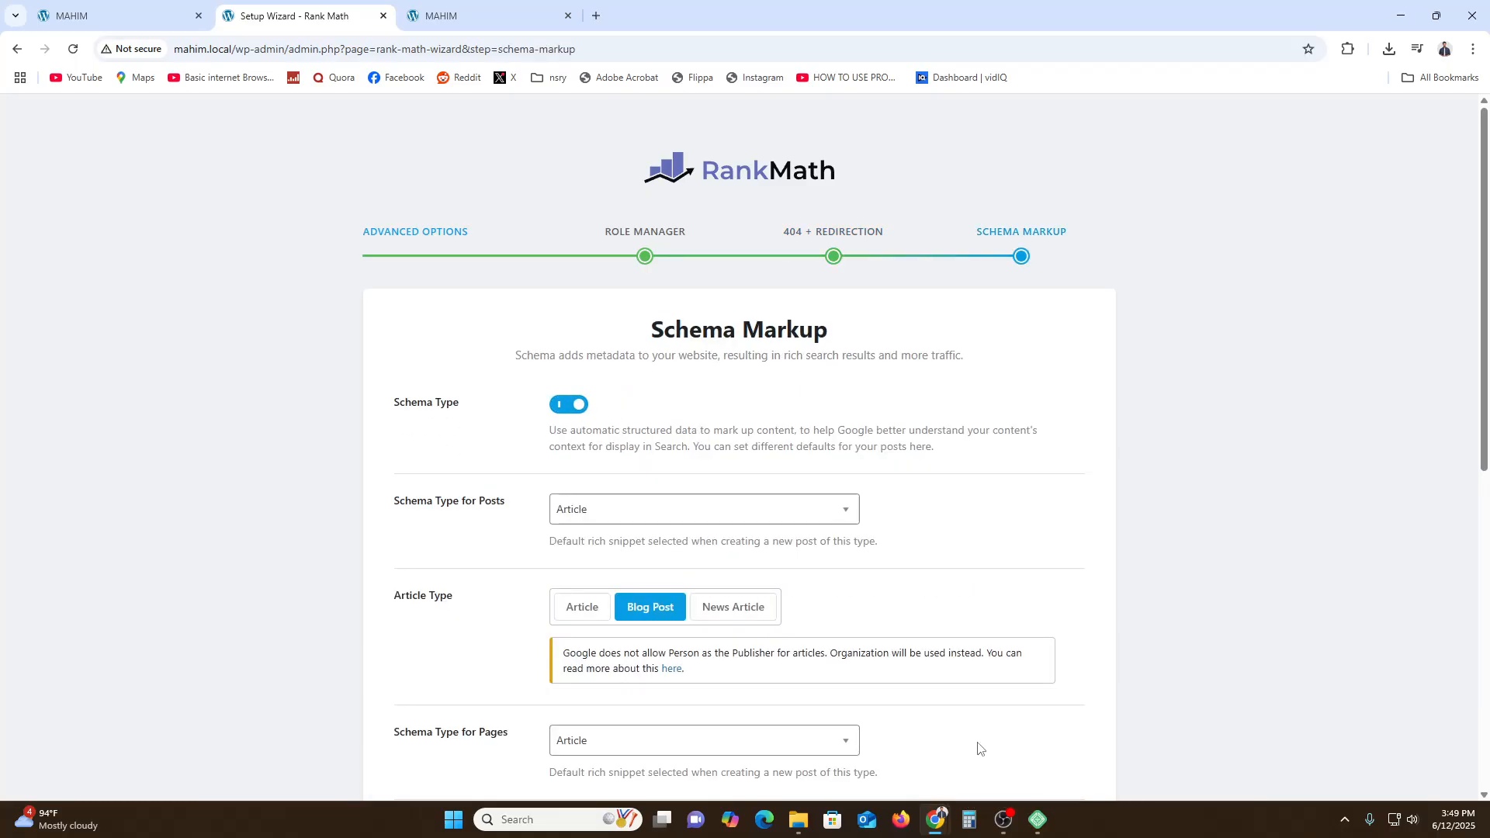
- Keep the default Schema Markup settings and finish the advanced setup
scroll(748, 602, down, 4)
scroll(749, 599, up, 4)
scroll(748, 597, down, 8)
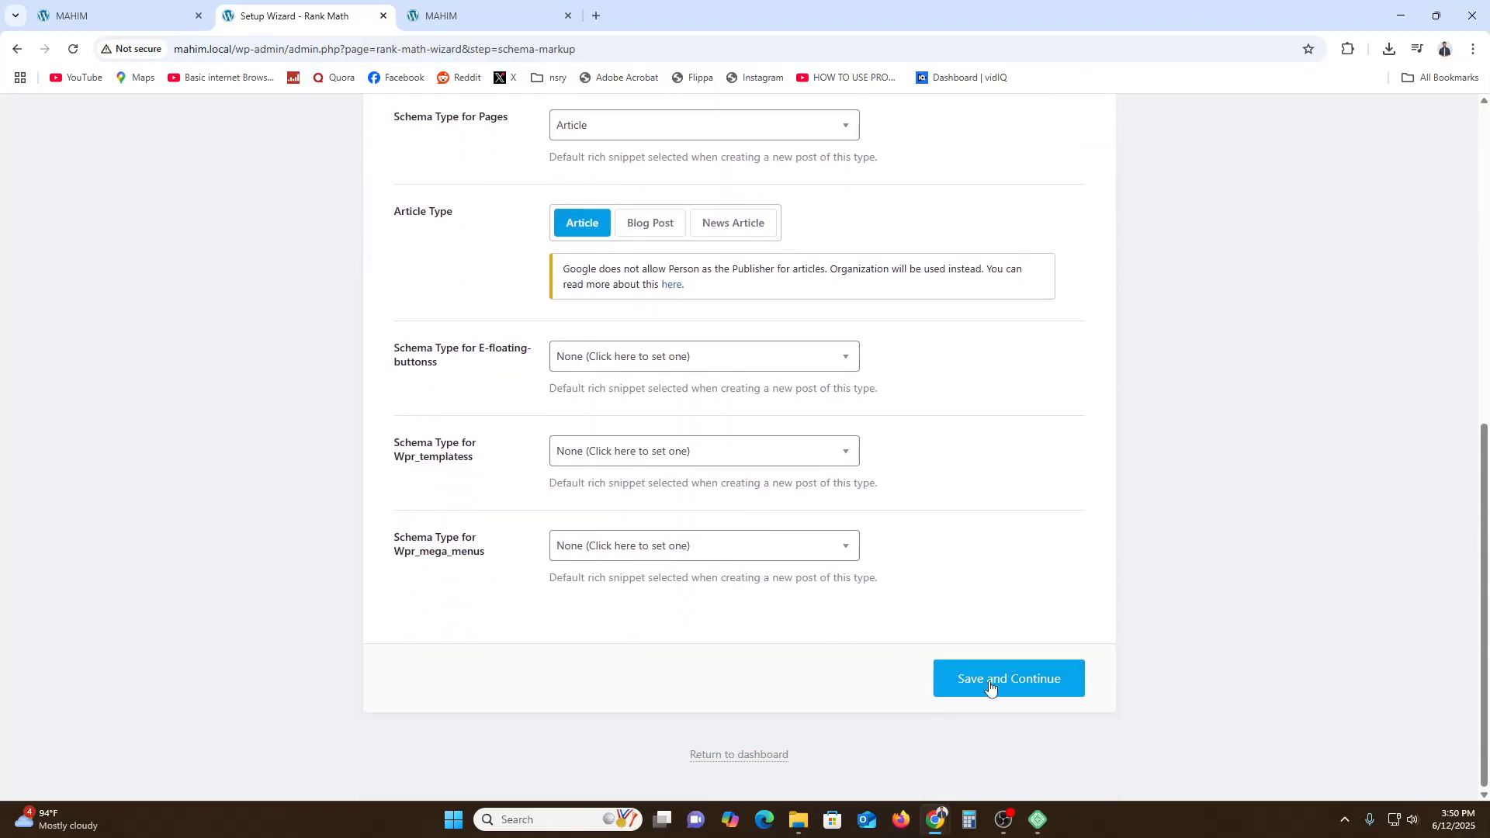
click(990, 688)
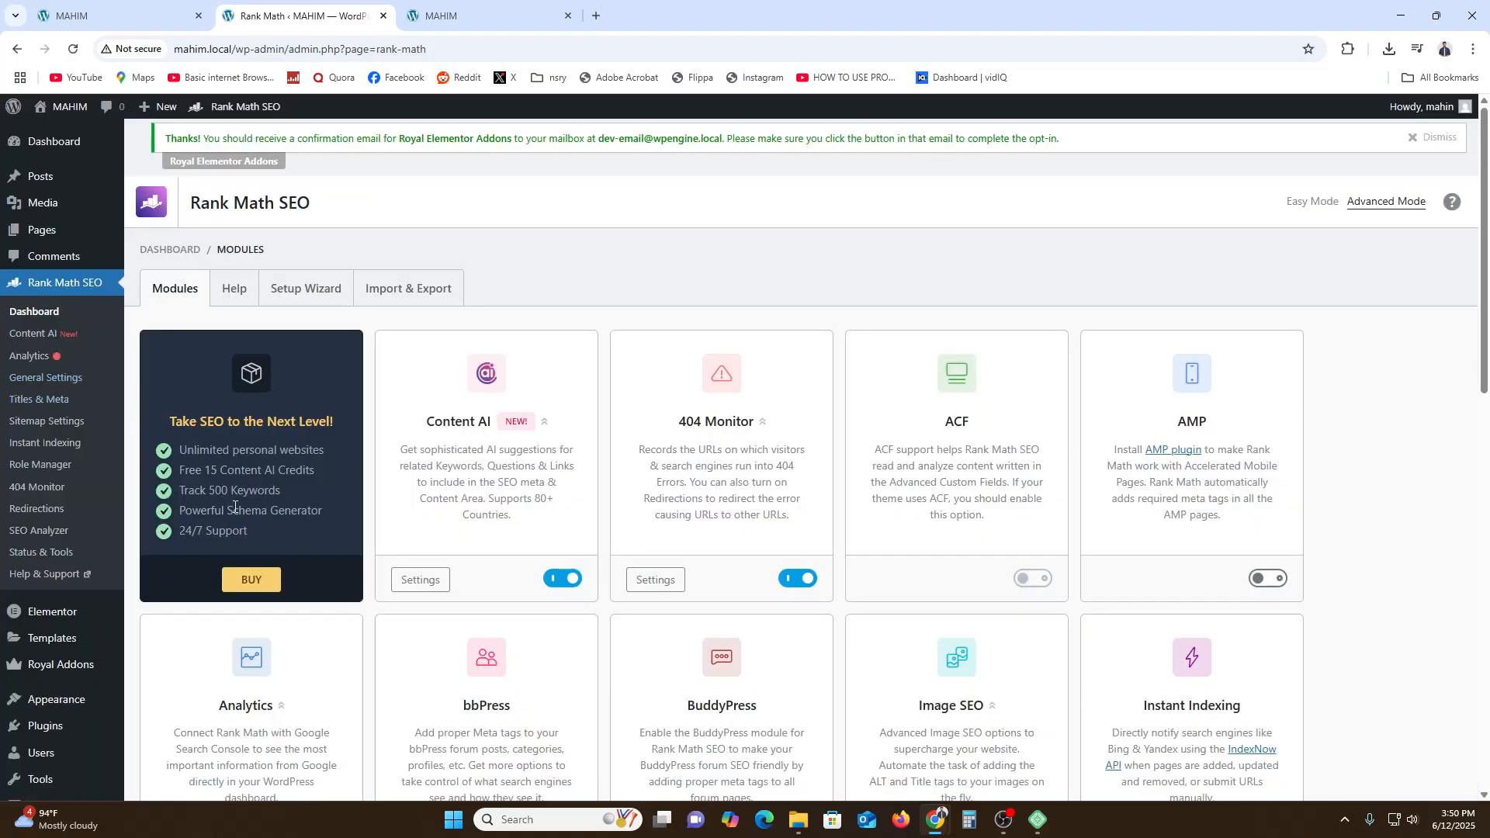
- Open the site's home page in the Elementor editor
scroll(1334, 570, down, 4)
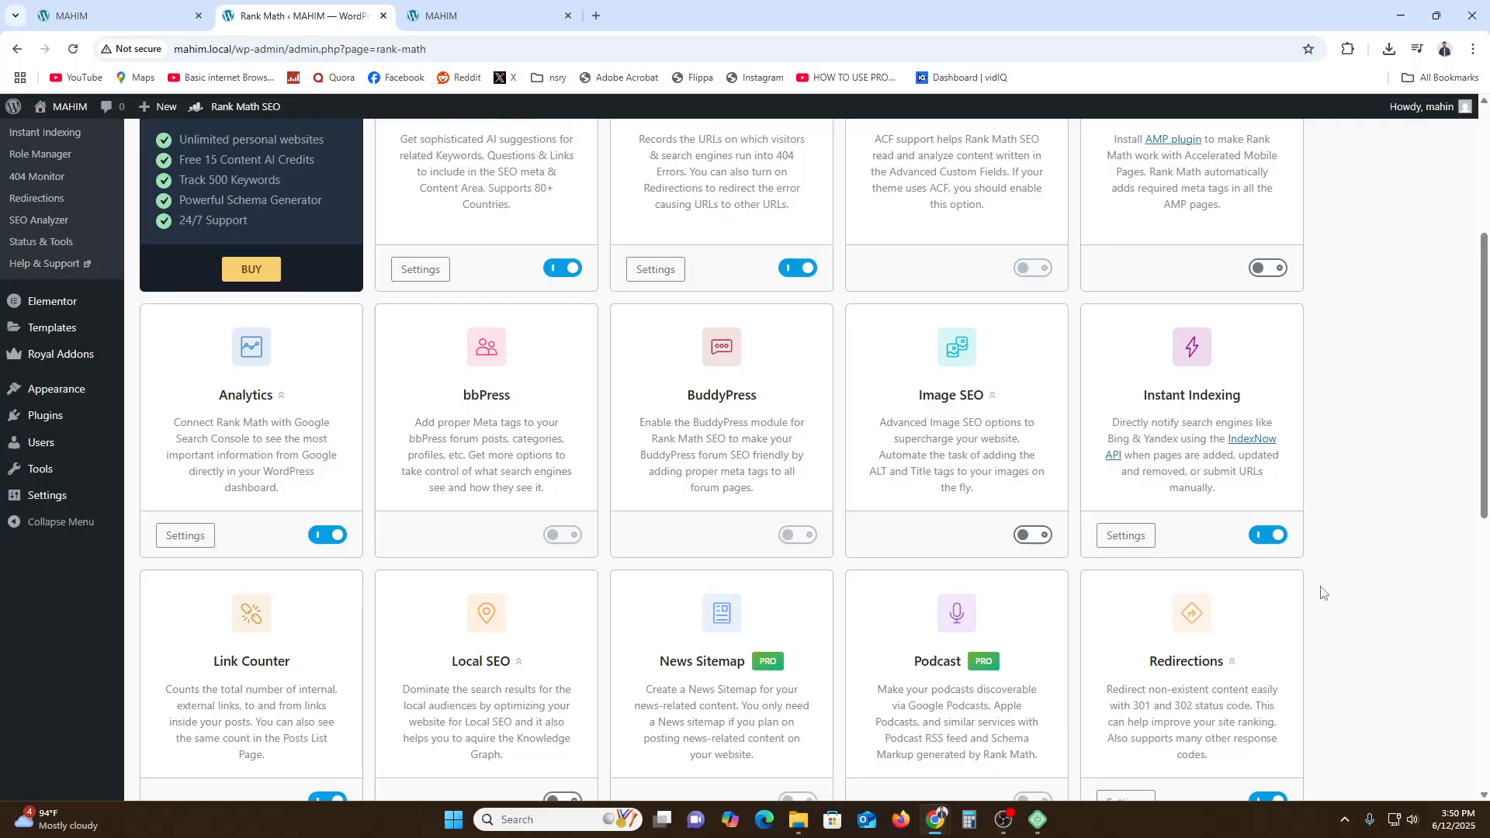
scroll(1247, 572, up, 4)
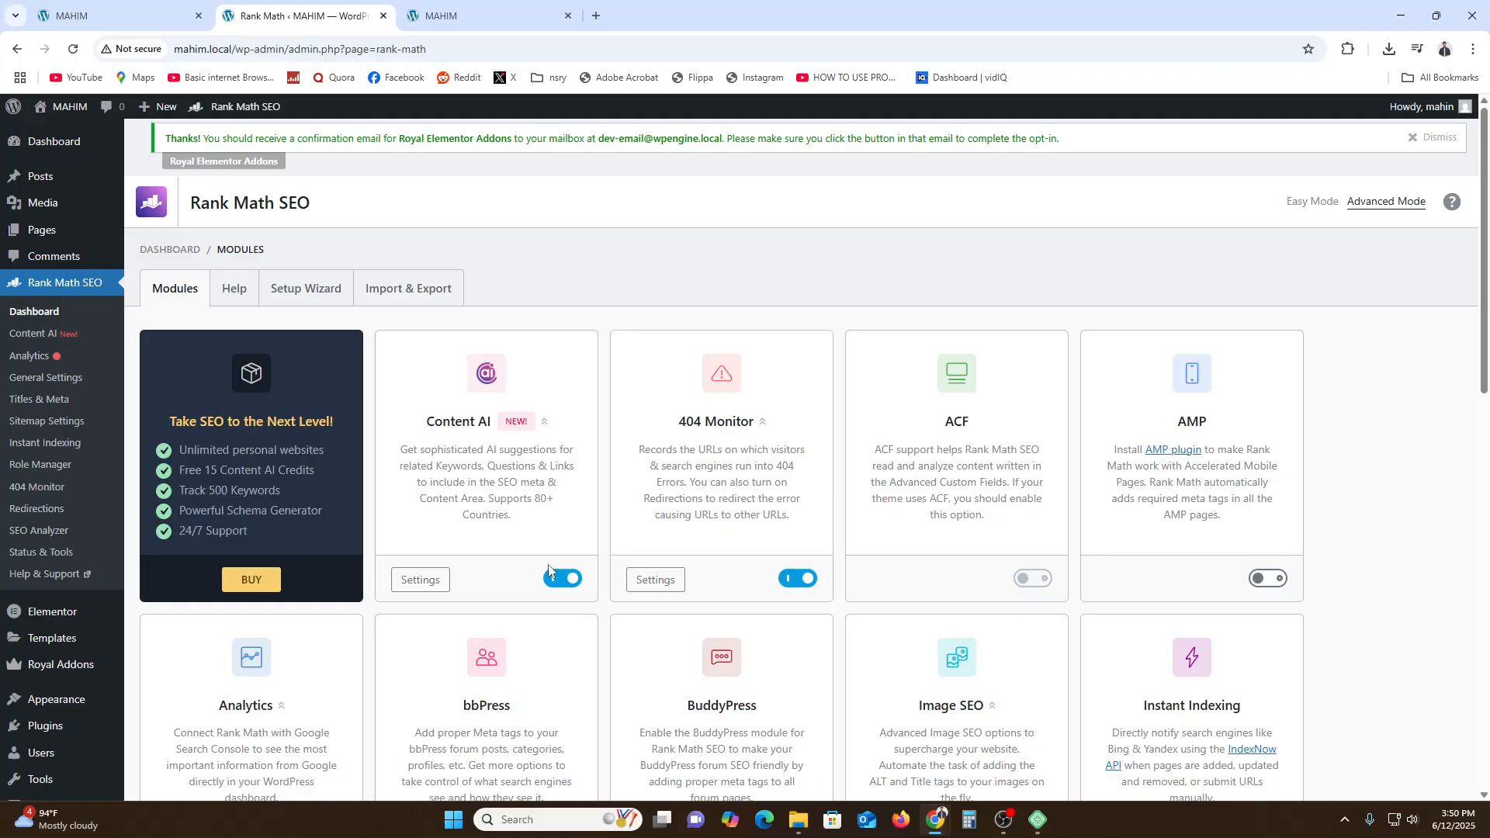
click(465, 16)
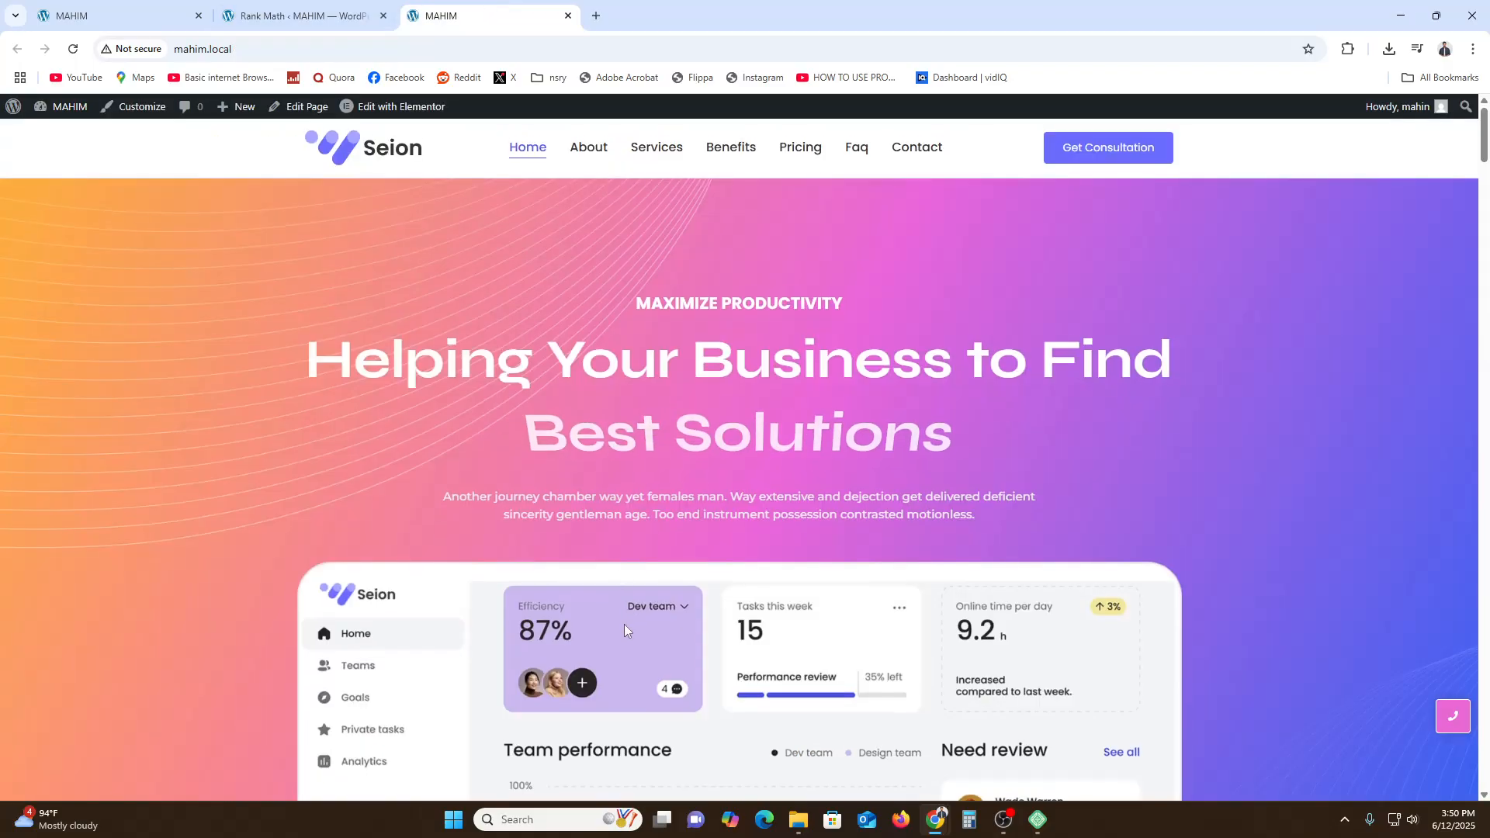
scroll(624, 624, down, 5)
scroll(624, 624, up, 5)
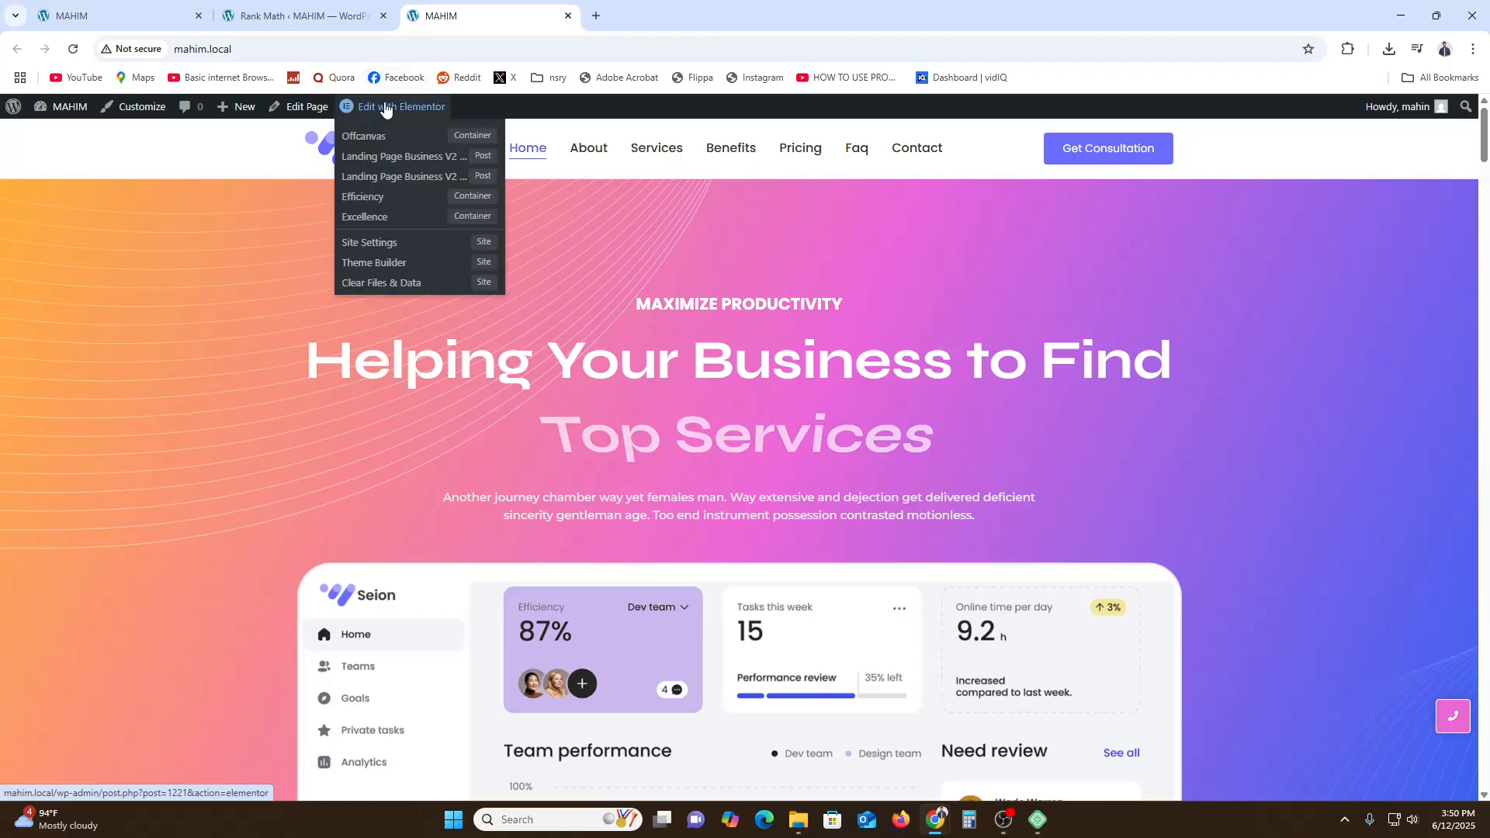
click(394, 109)
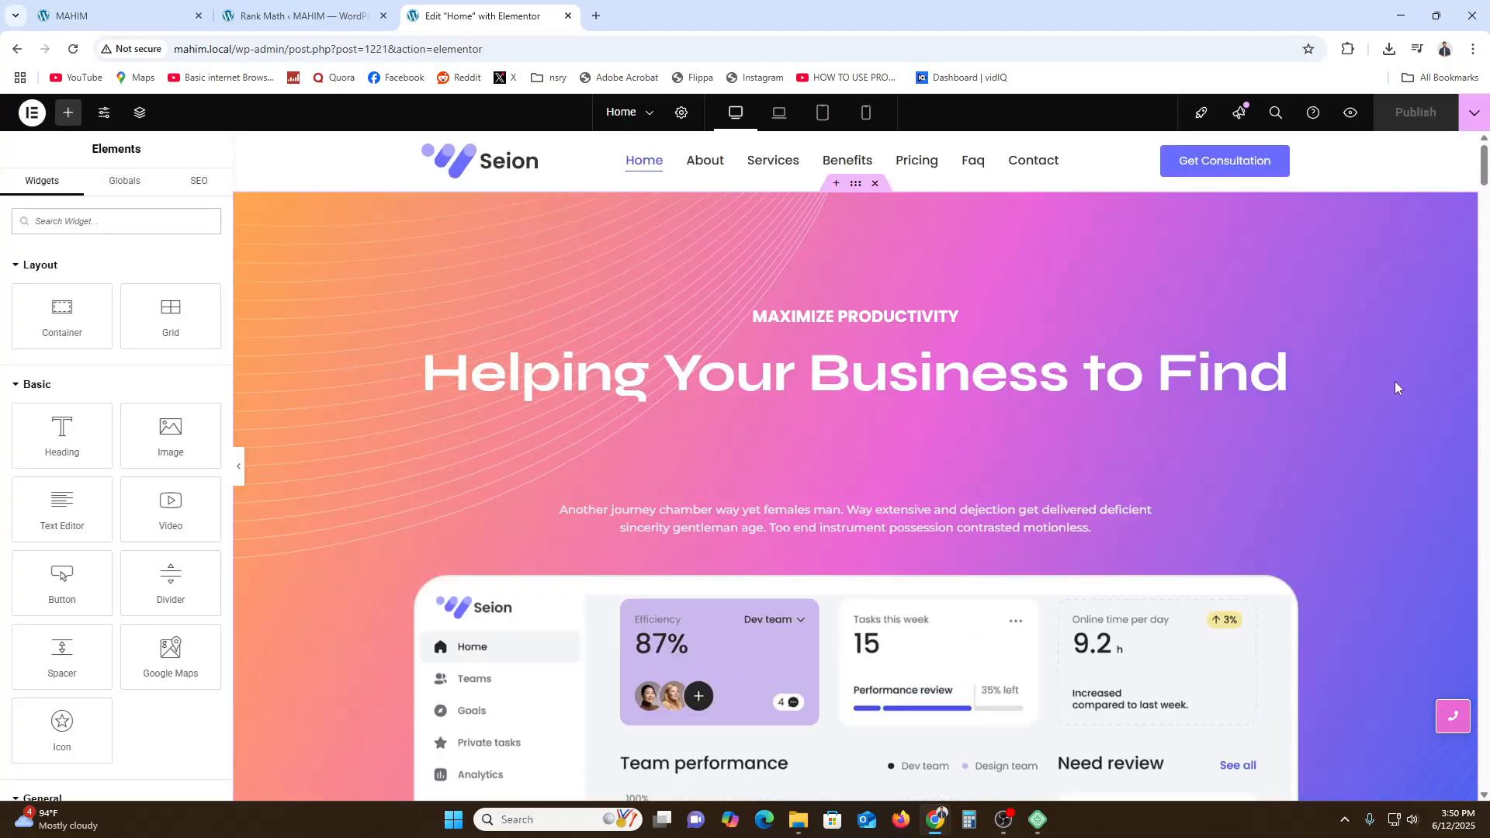
- Open the Rank Math SEO panel in the editor and browse its General, Advanced, Schema and Social sections
scroll(1468, 396, down, 9)
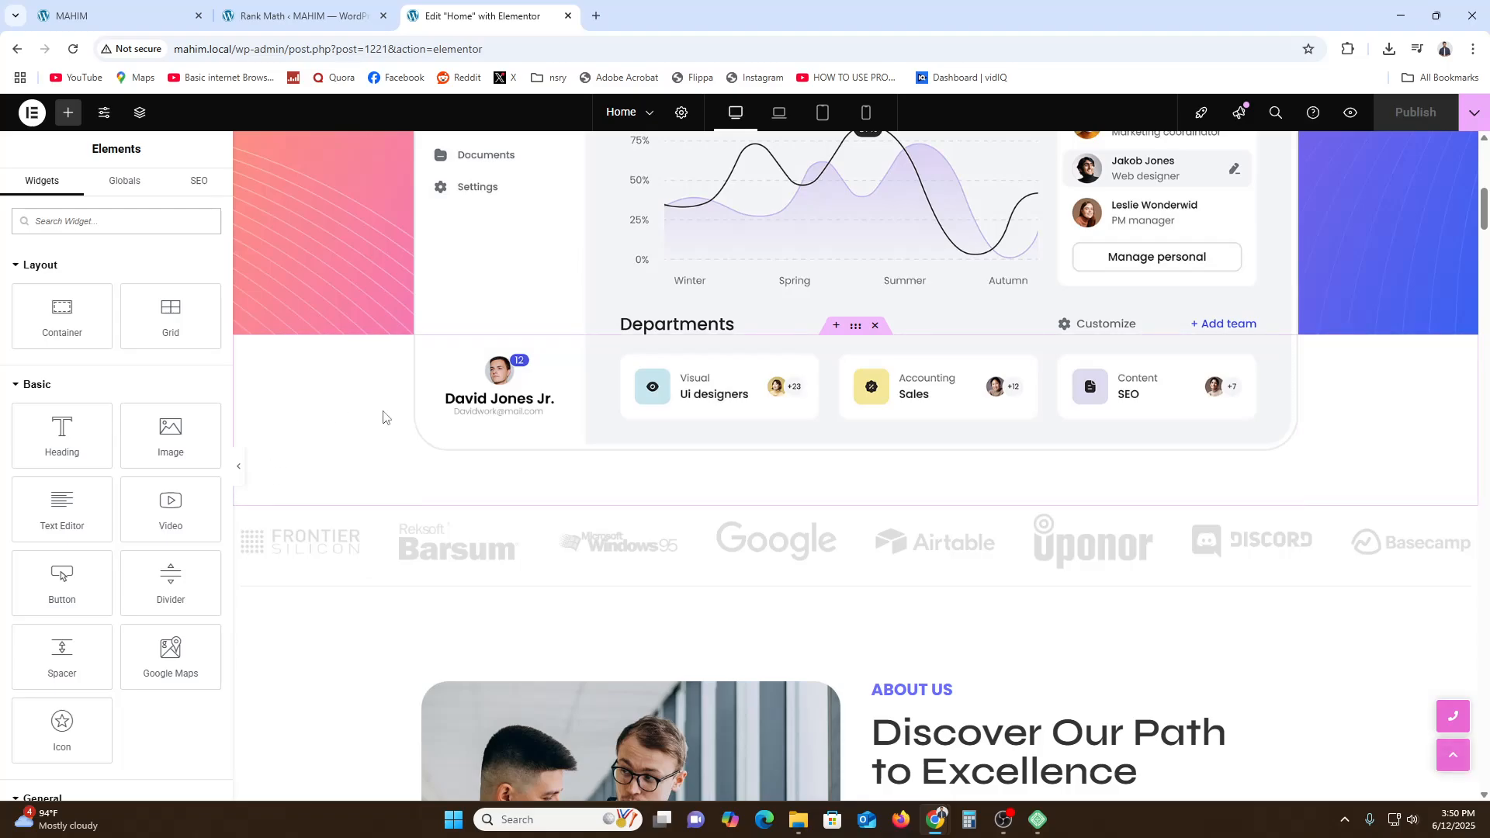
scroll(326, 481, up, 5)
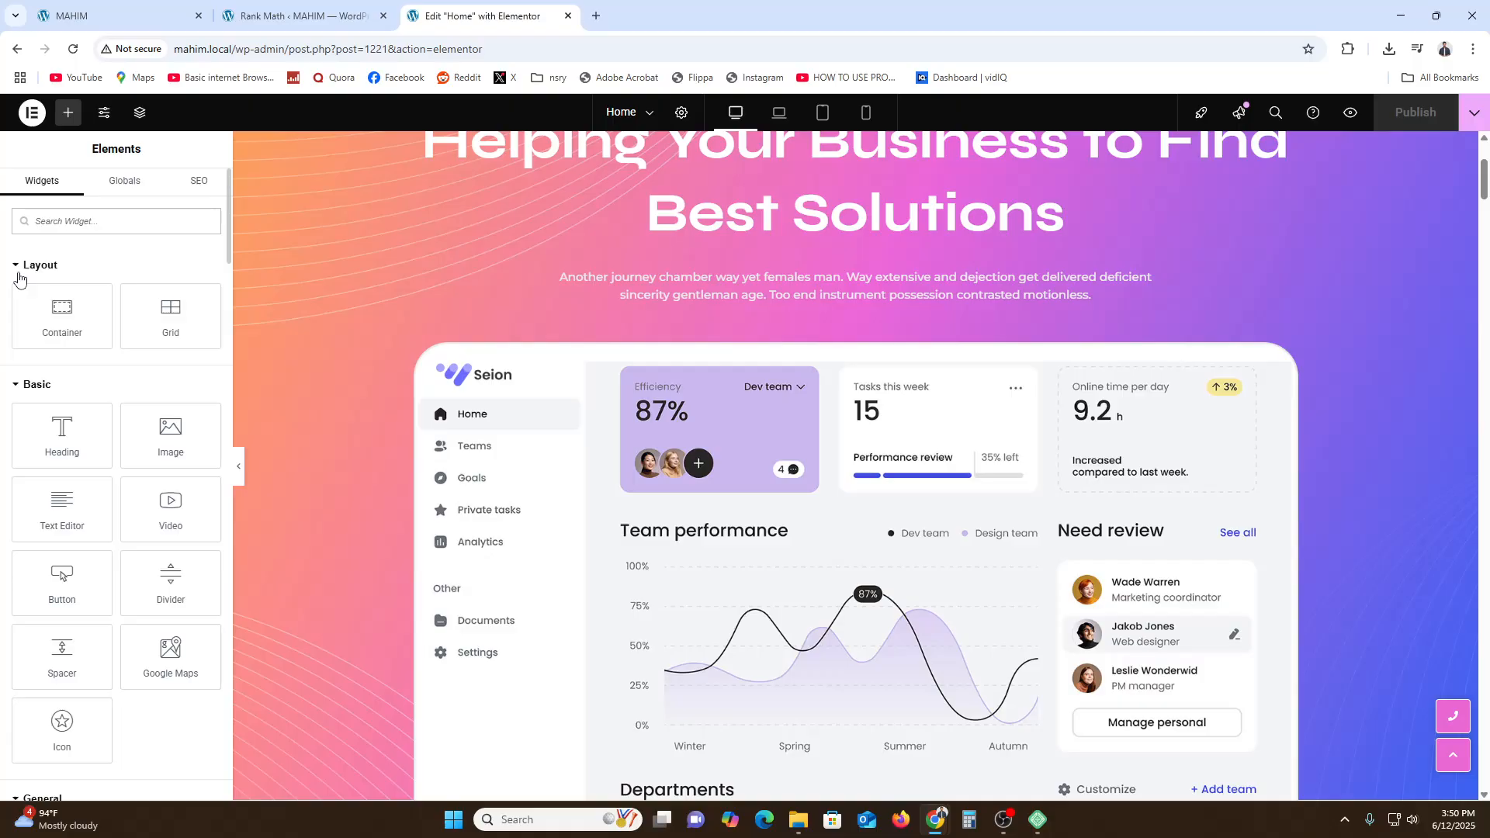
click(191, 186)
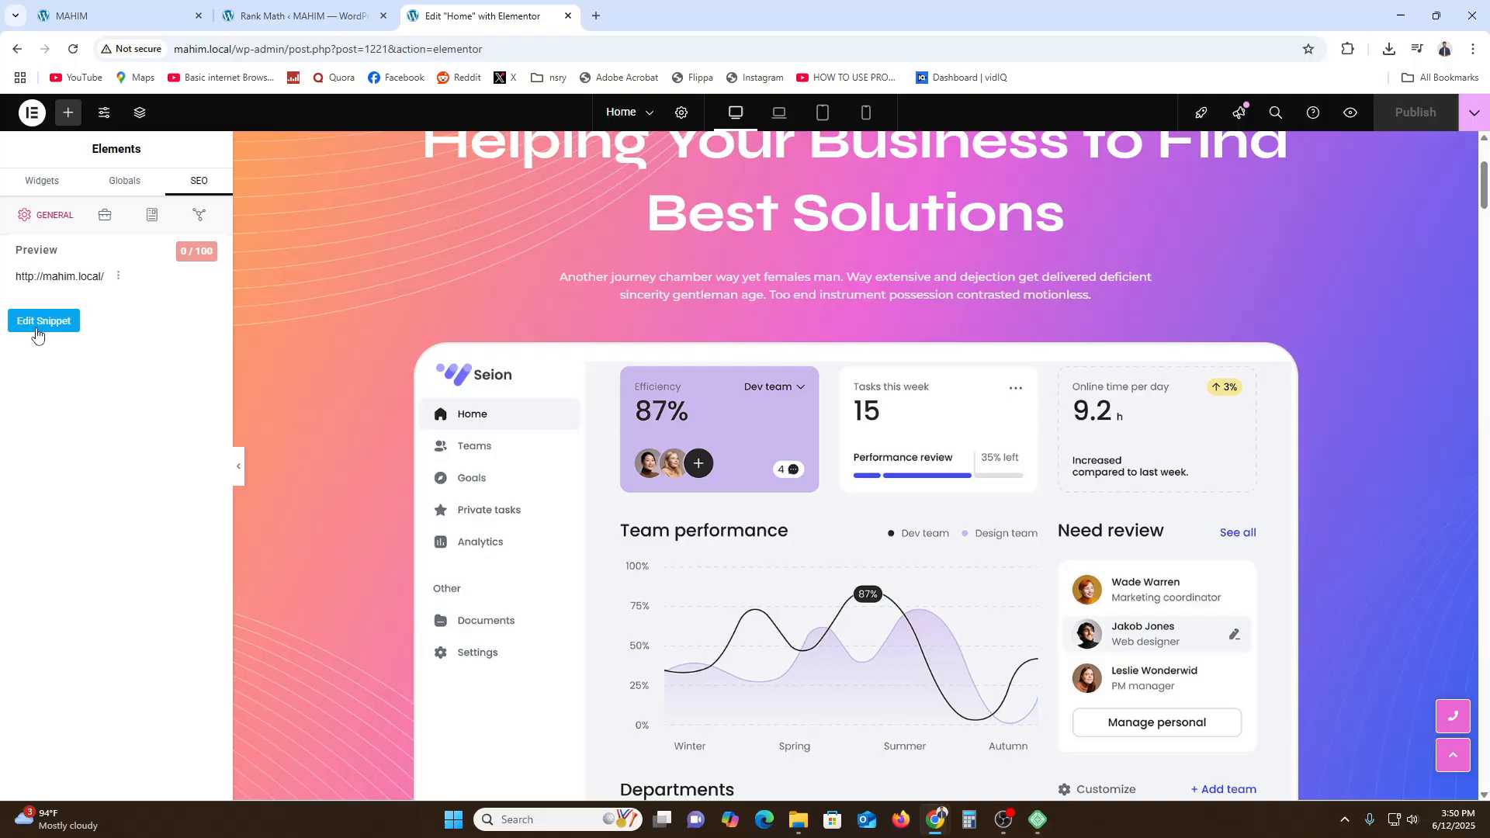
click(108, 224)
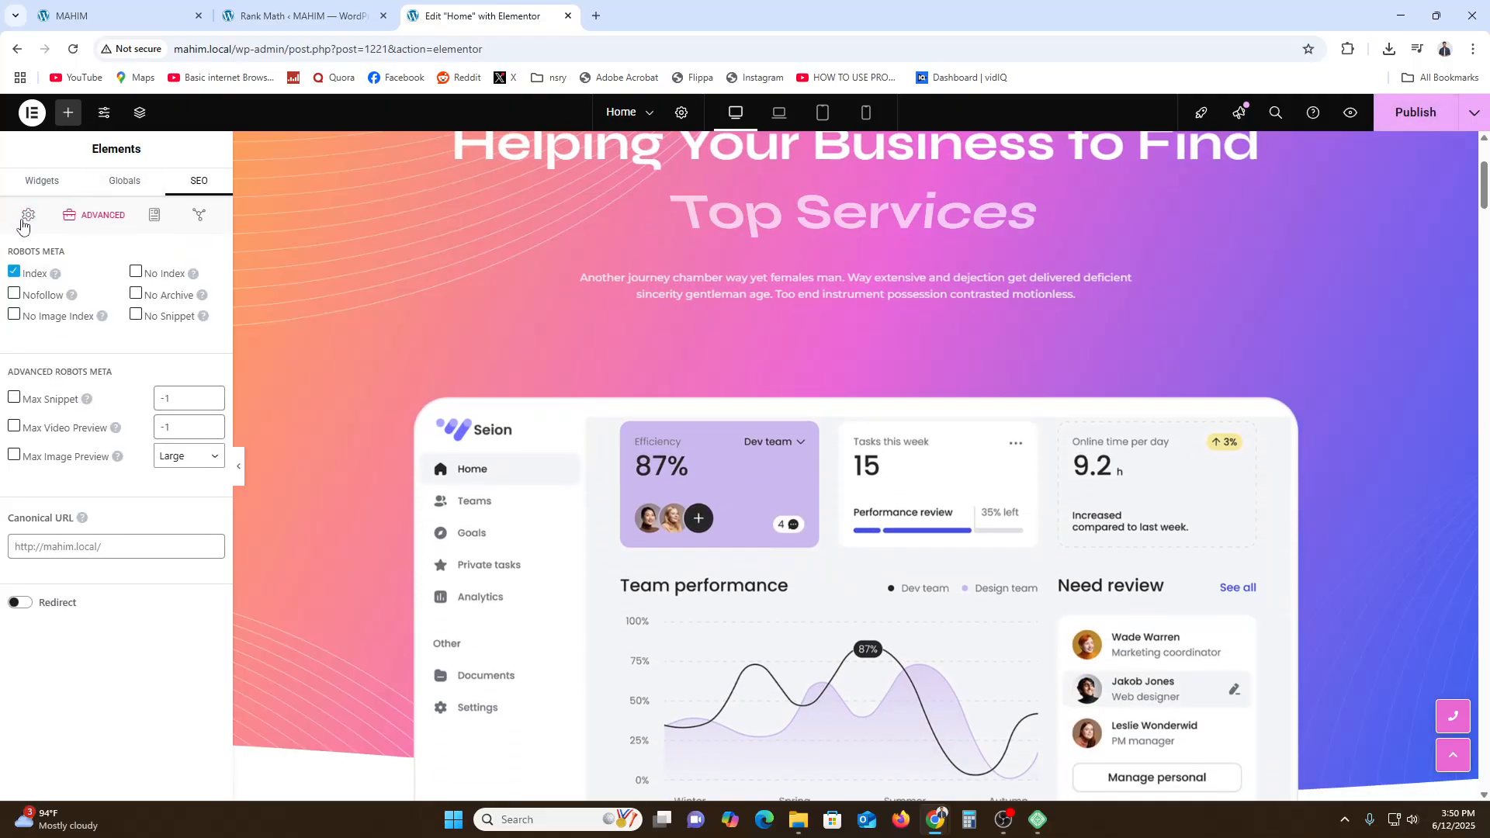
click(28, 215)
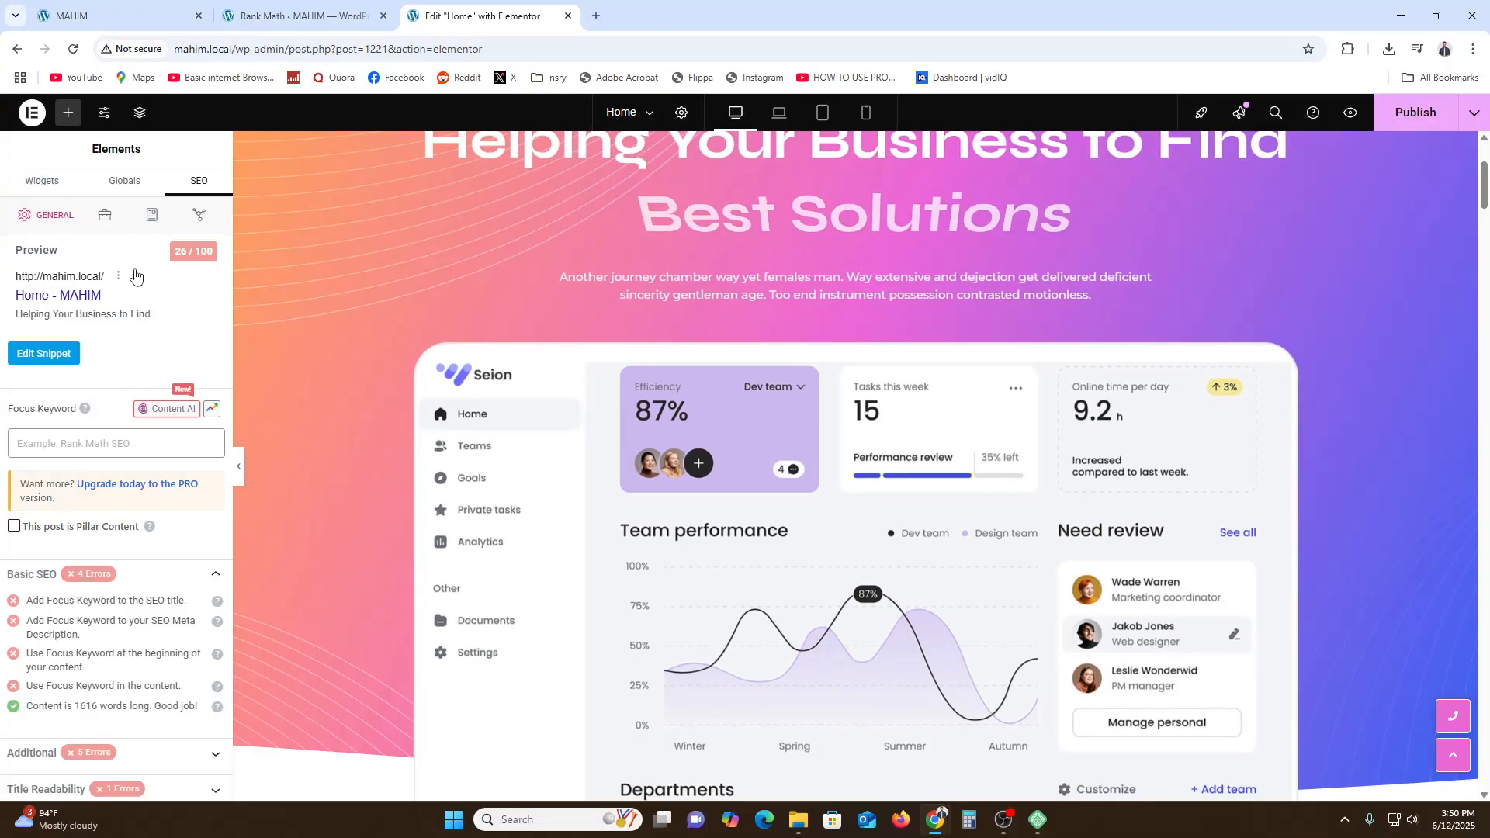
click(106, 224)
click(156, 217)
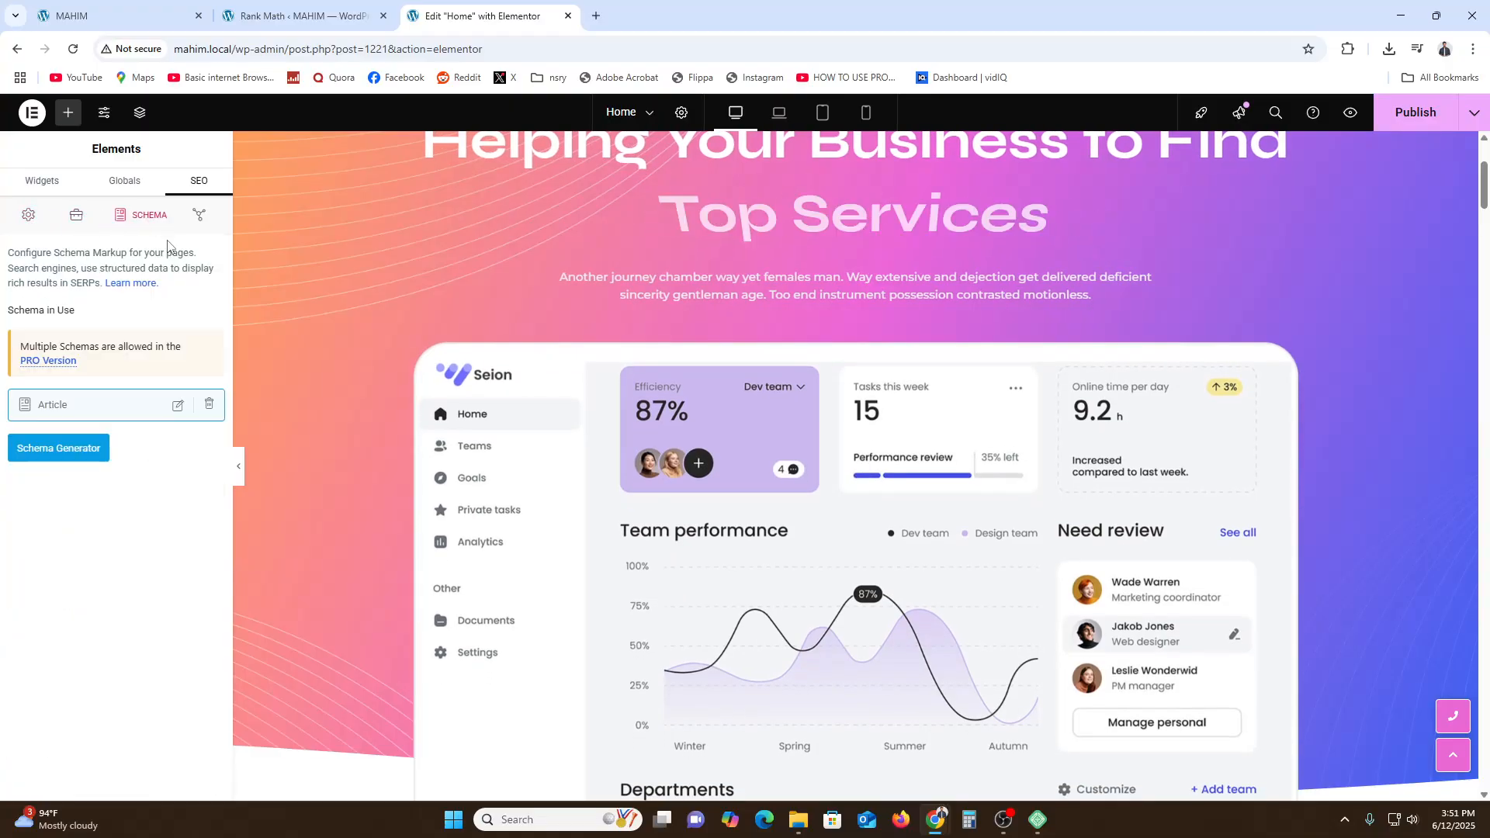
click(195, 217)
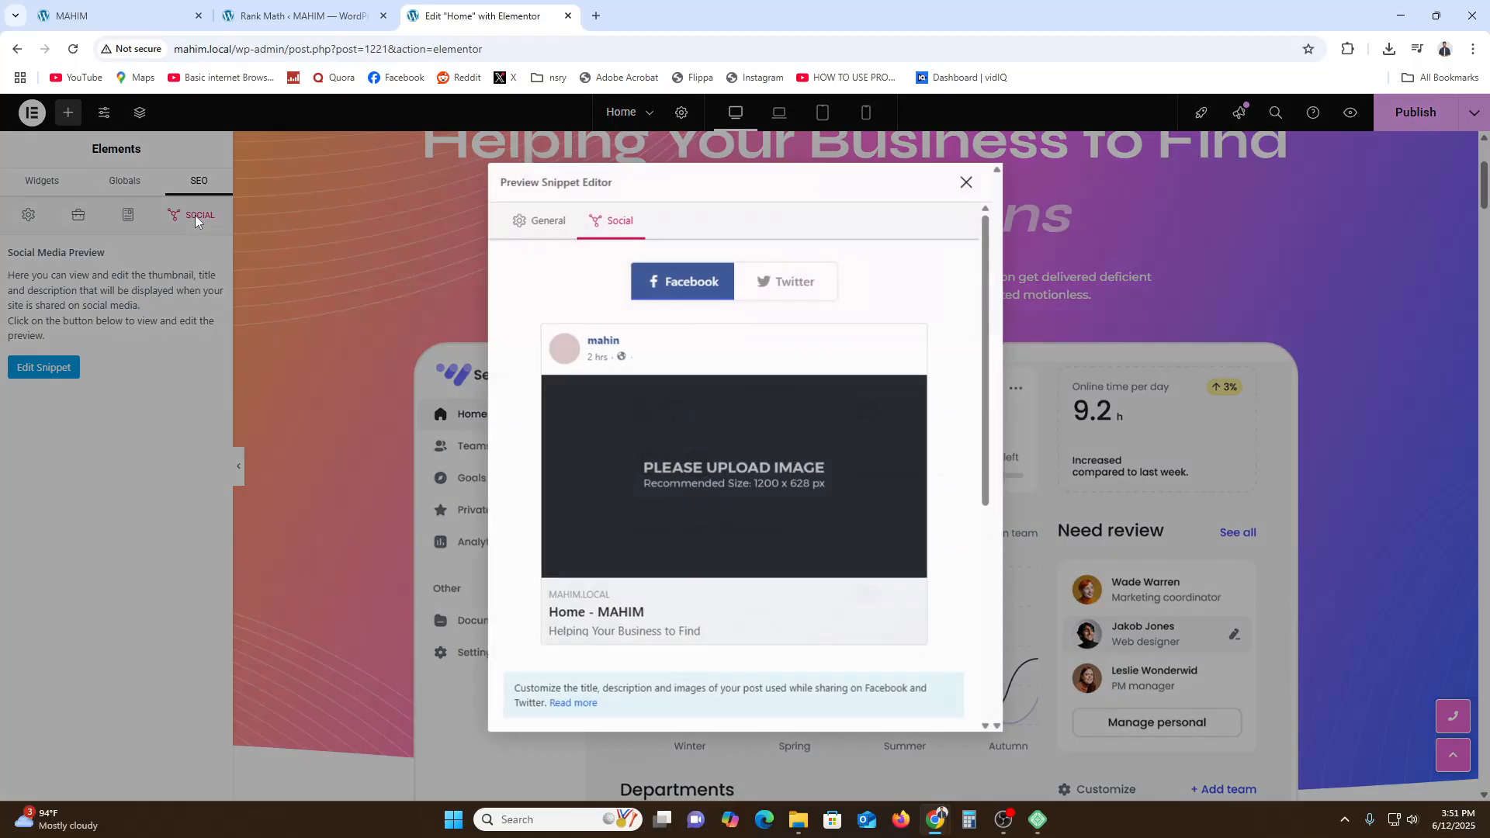
click(966, 181)
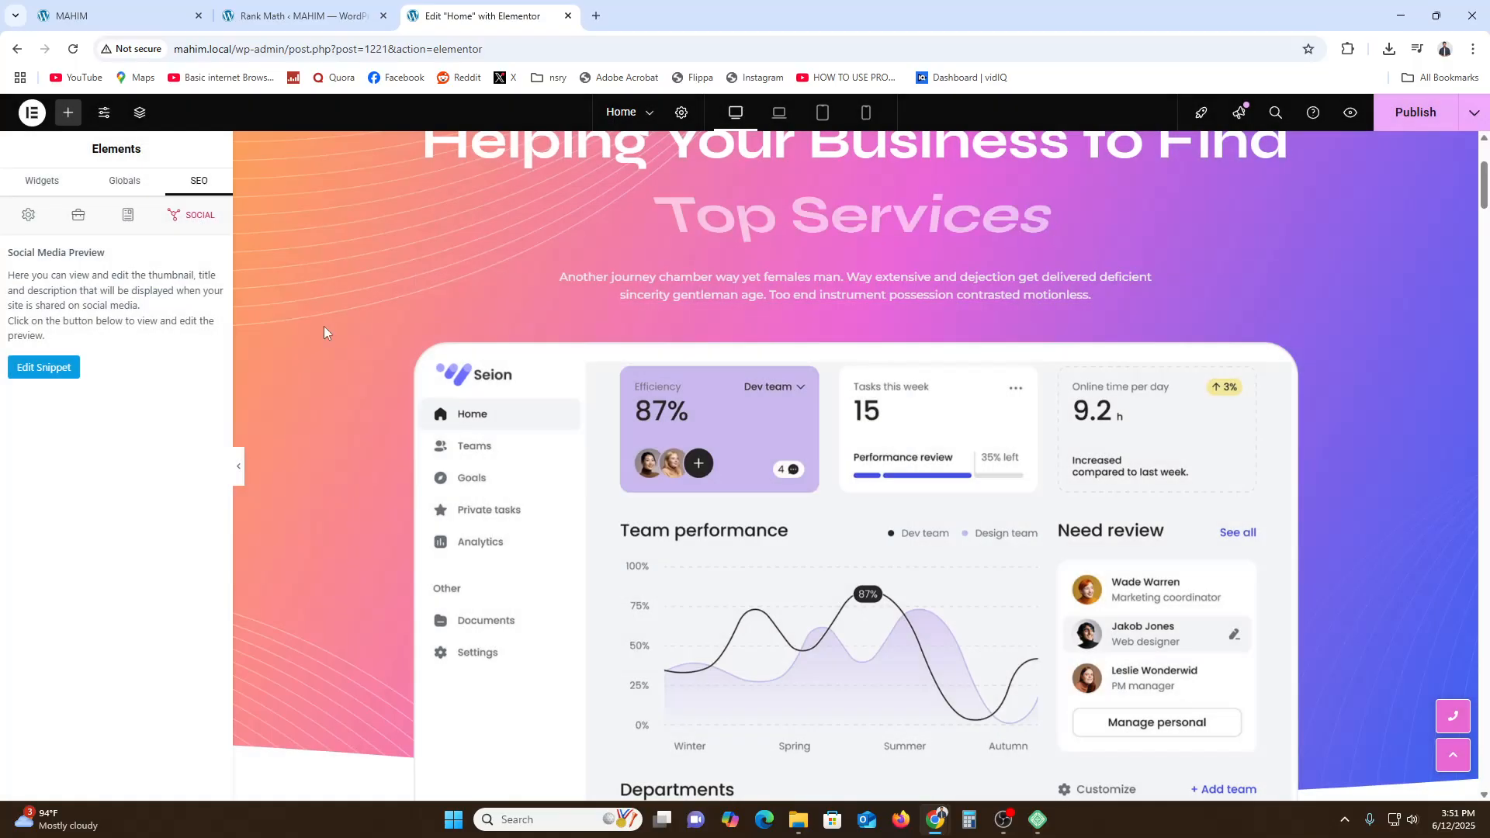
click(23, 214)
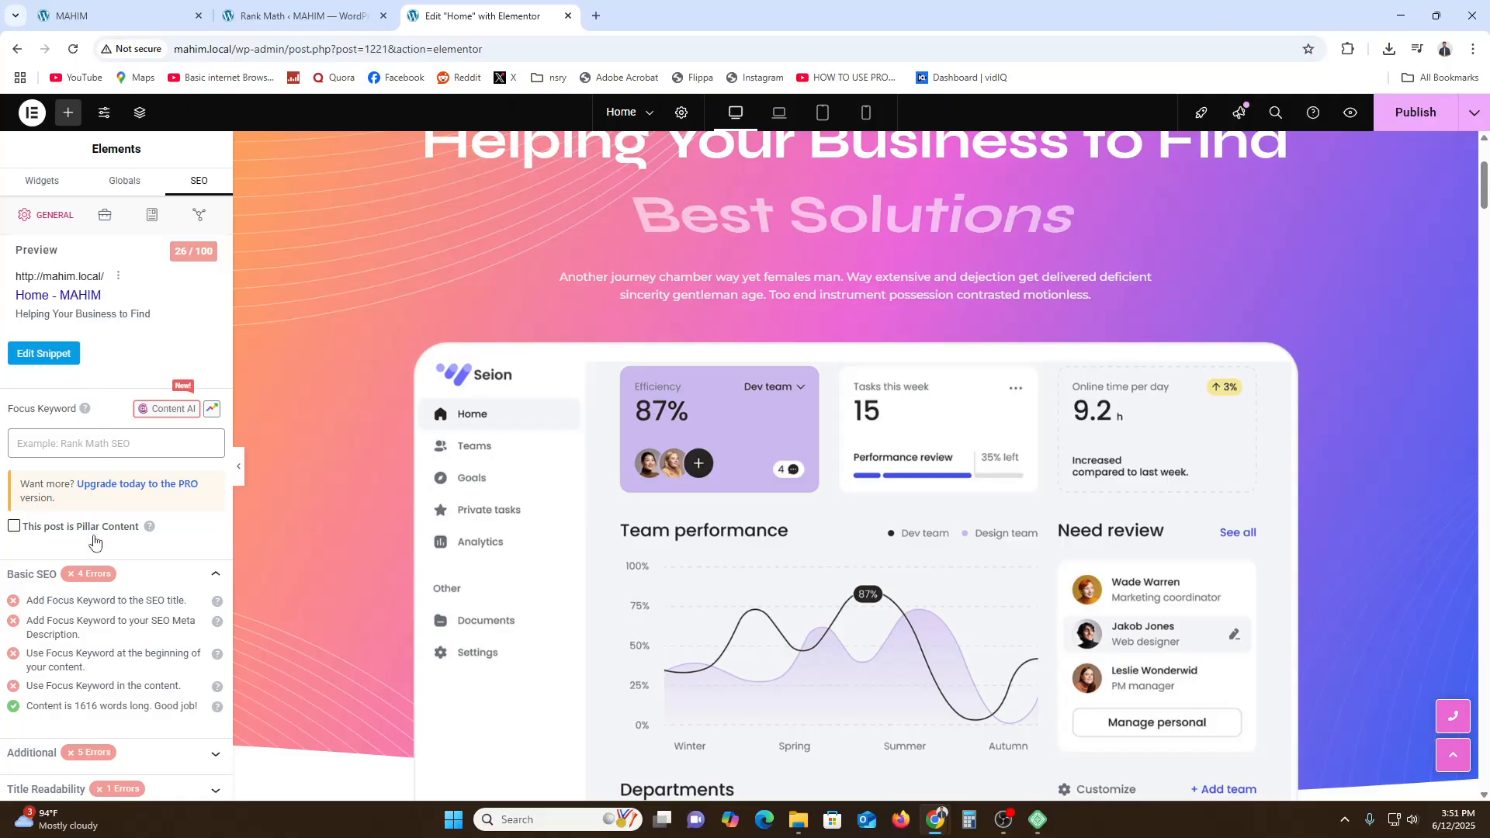
- Show the help text for the Focus Keyword field
scroll(69, 557, down, 1)
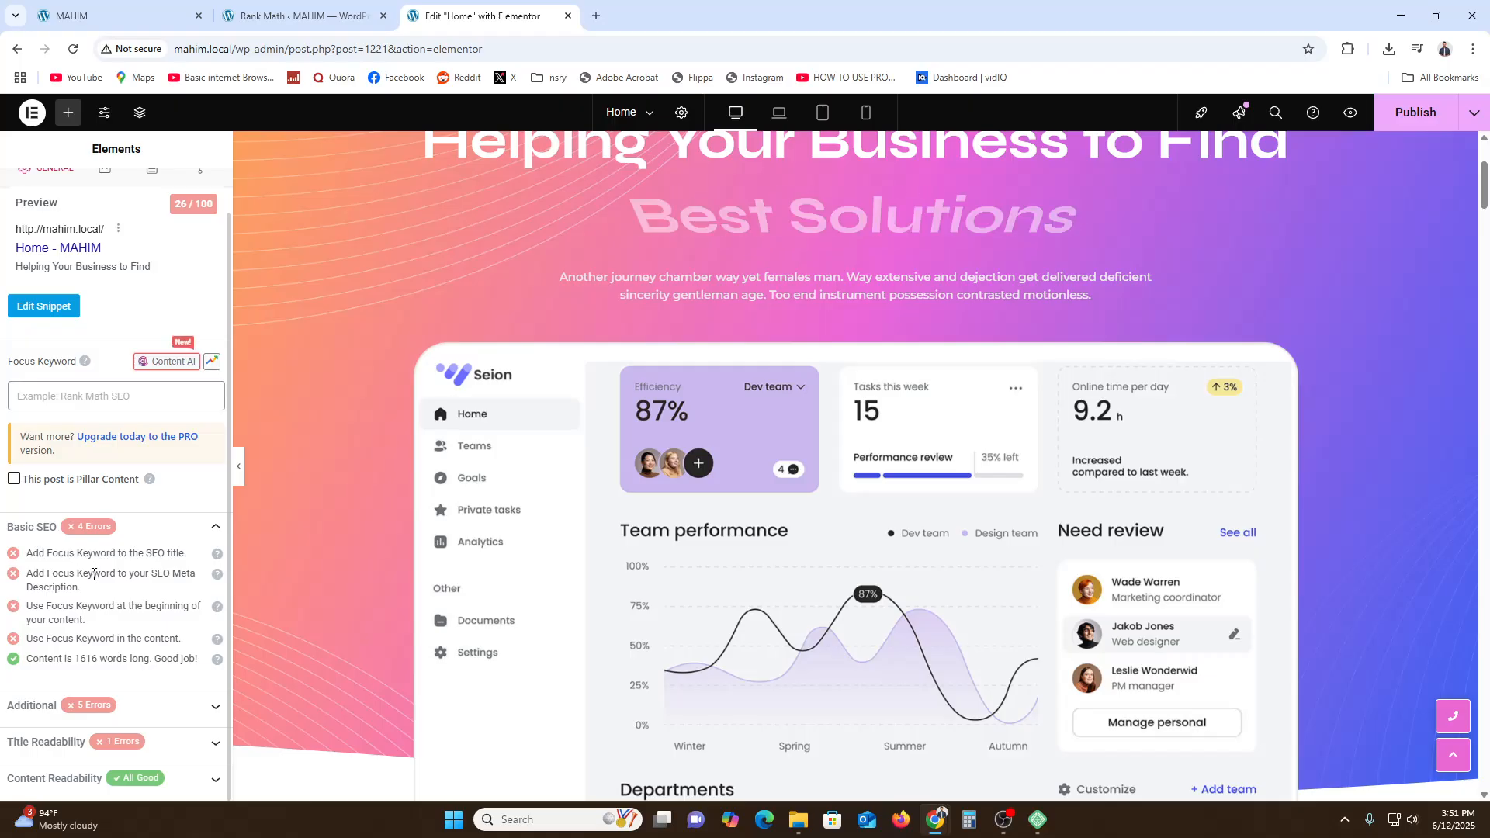
scroll(29, 597, up, 1)
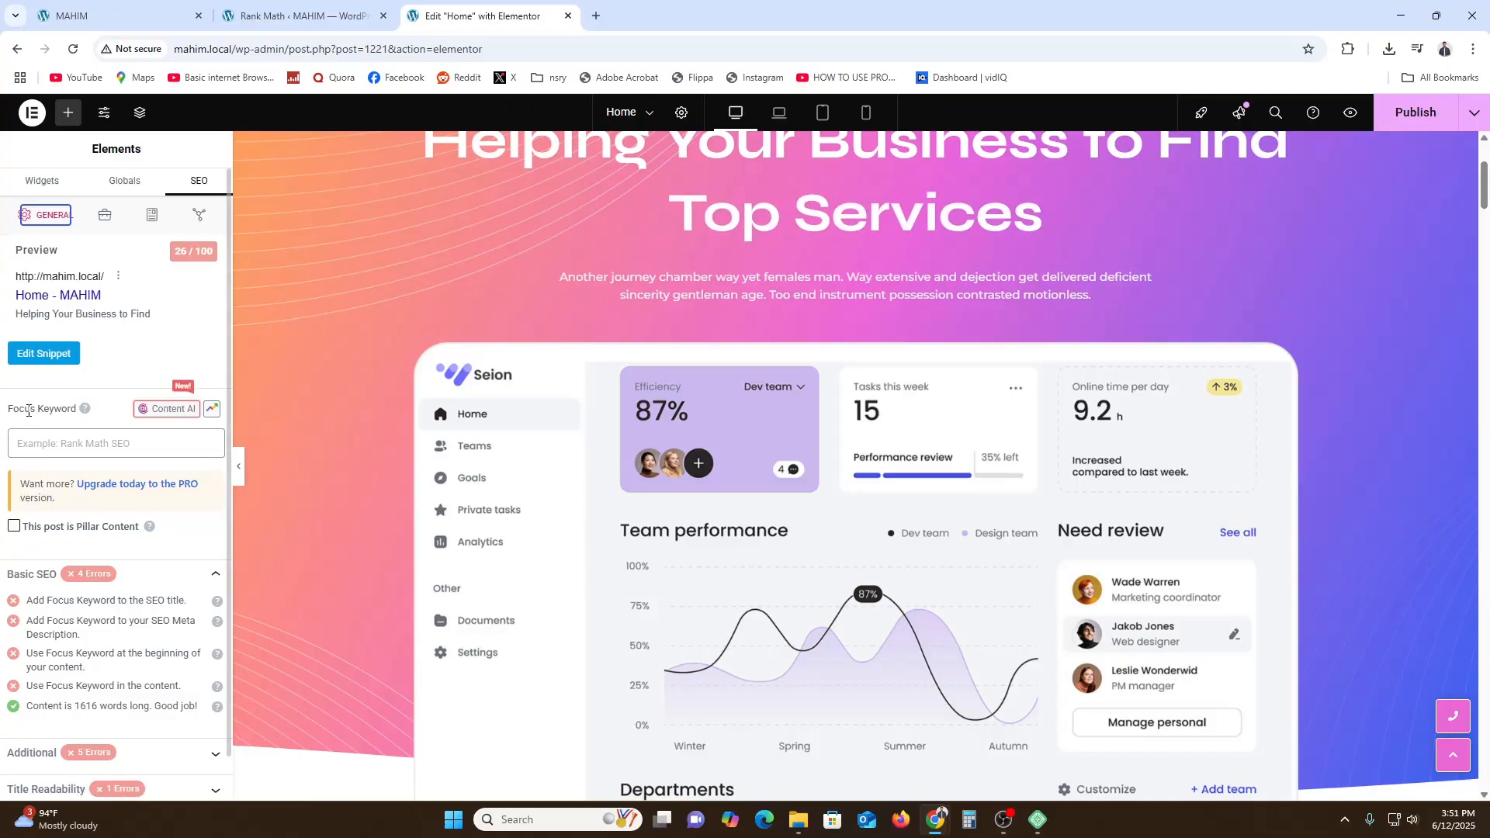
drag(28, 410, 82, 411)
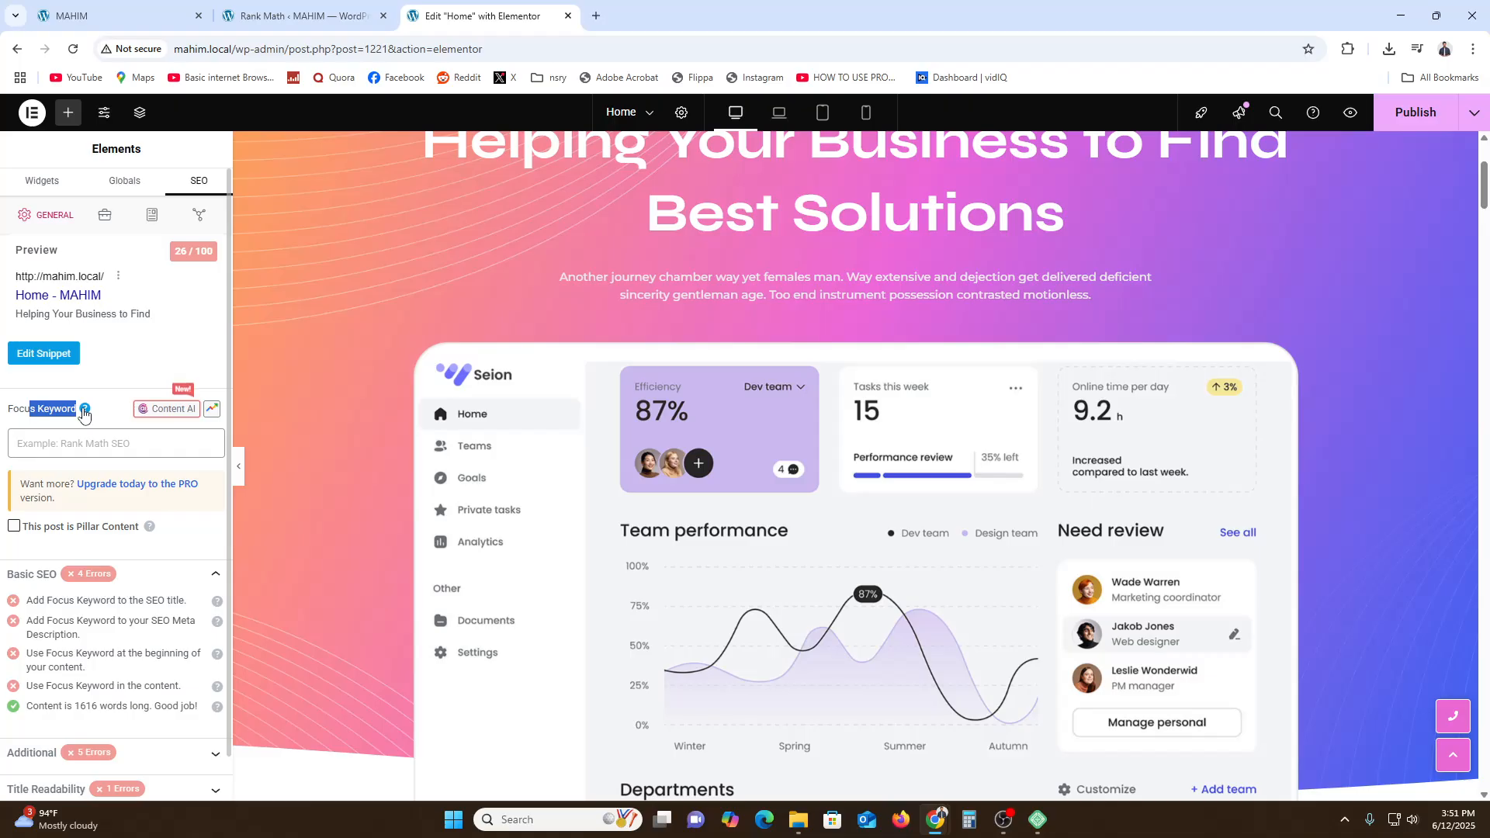
click(84, 411)
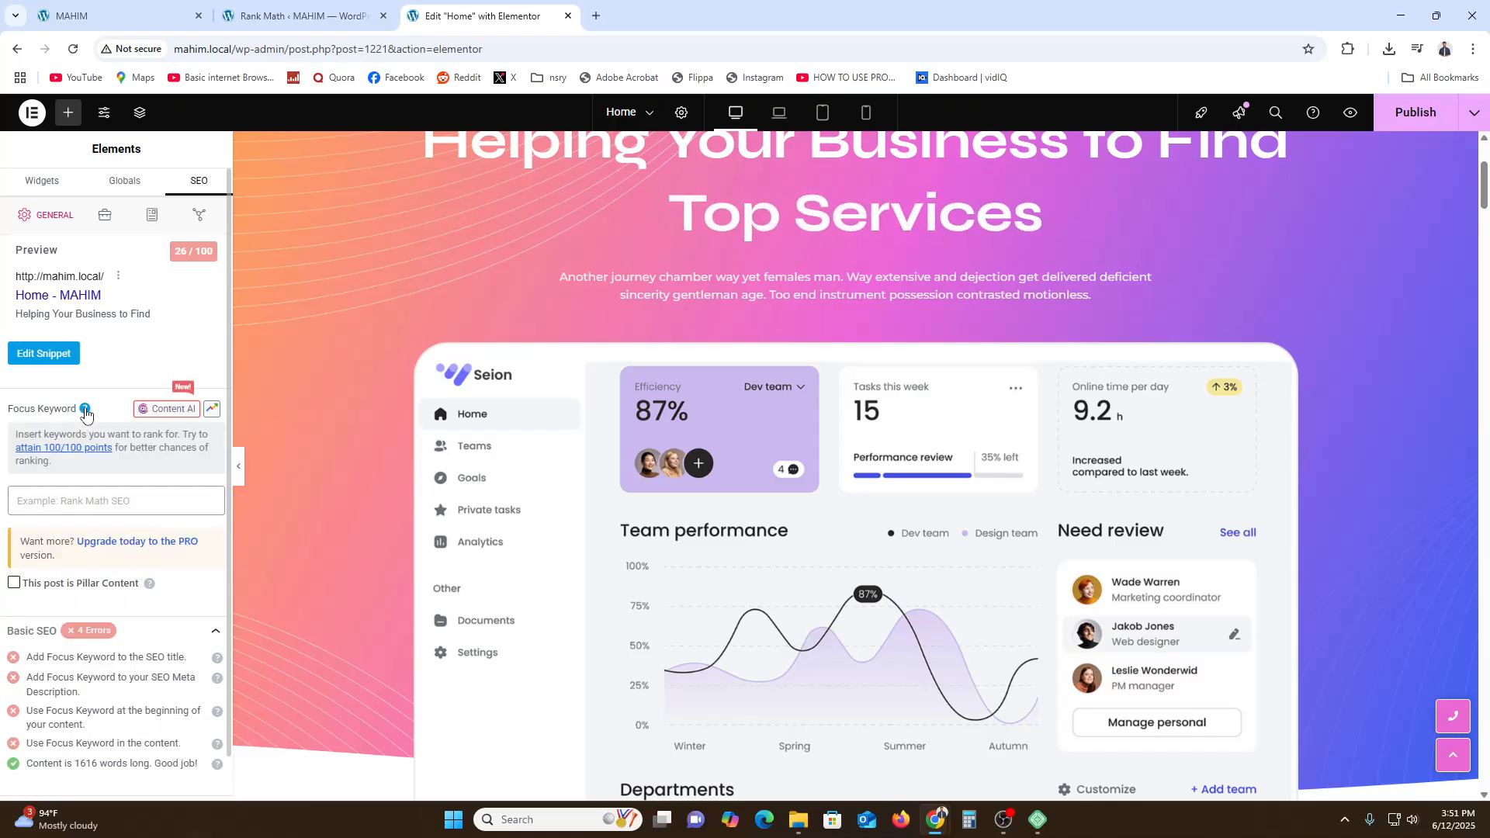
- Review the home page content and place the cursor in the Focus Keyword field
scroll(854, 722, up, 3)
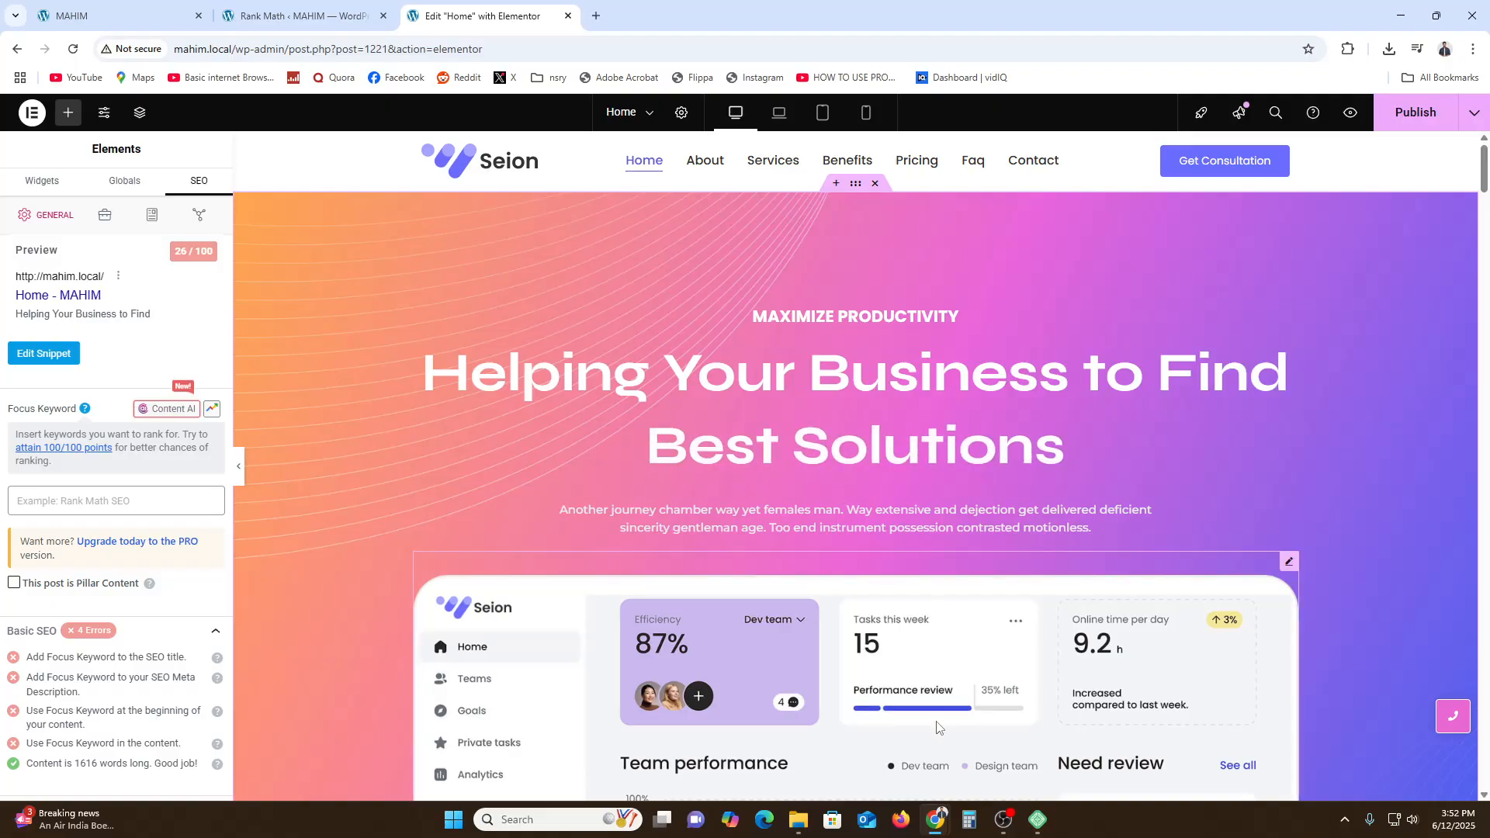
scroll(936, 728, down, 10)
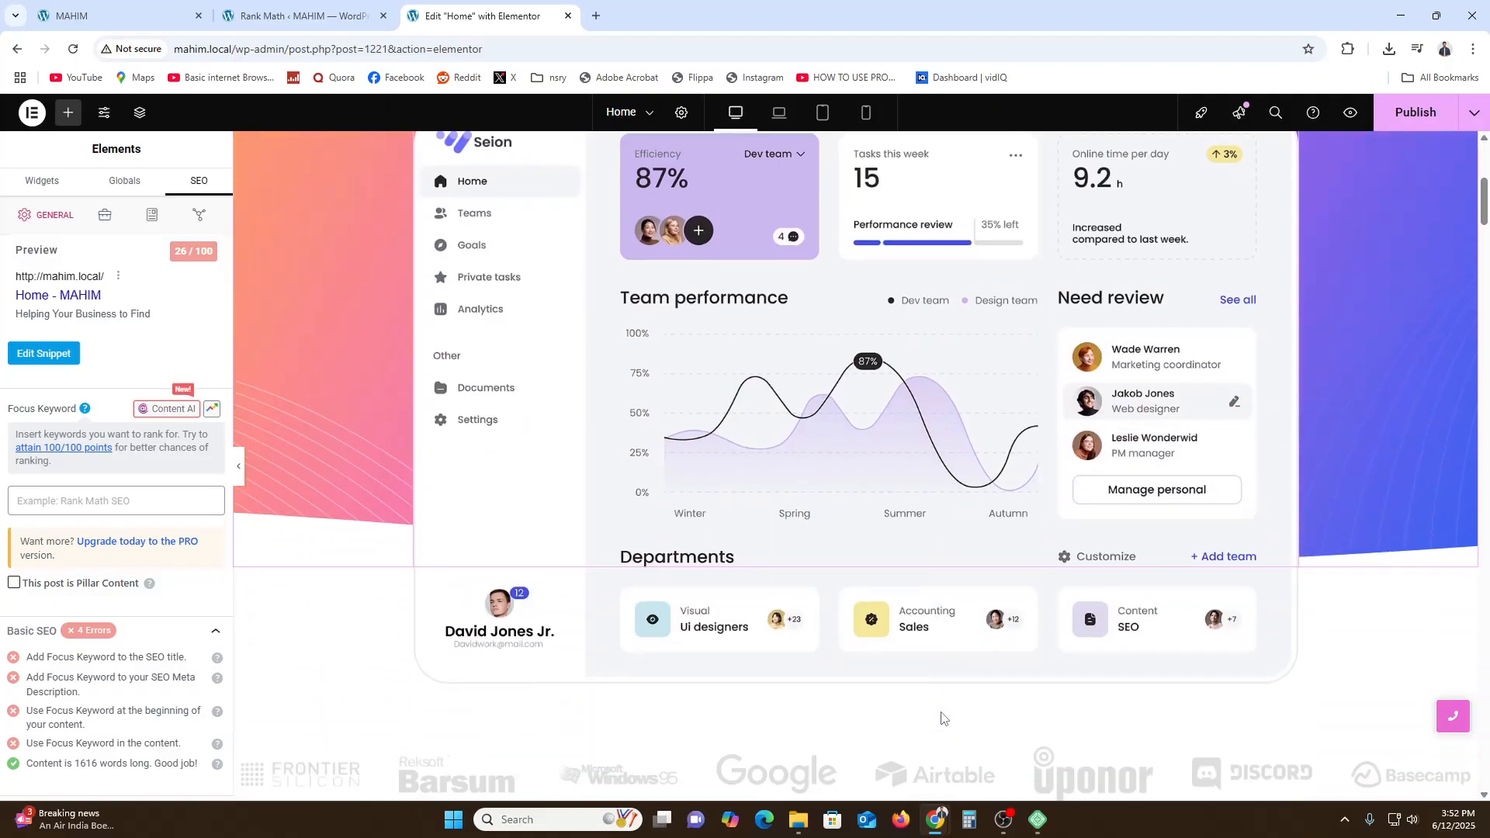
scroll(942, 718, down, 10)
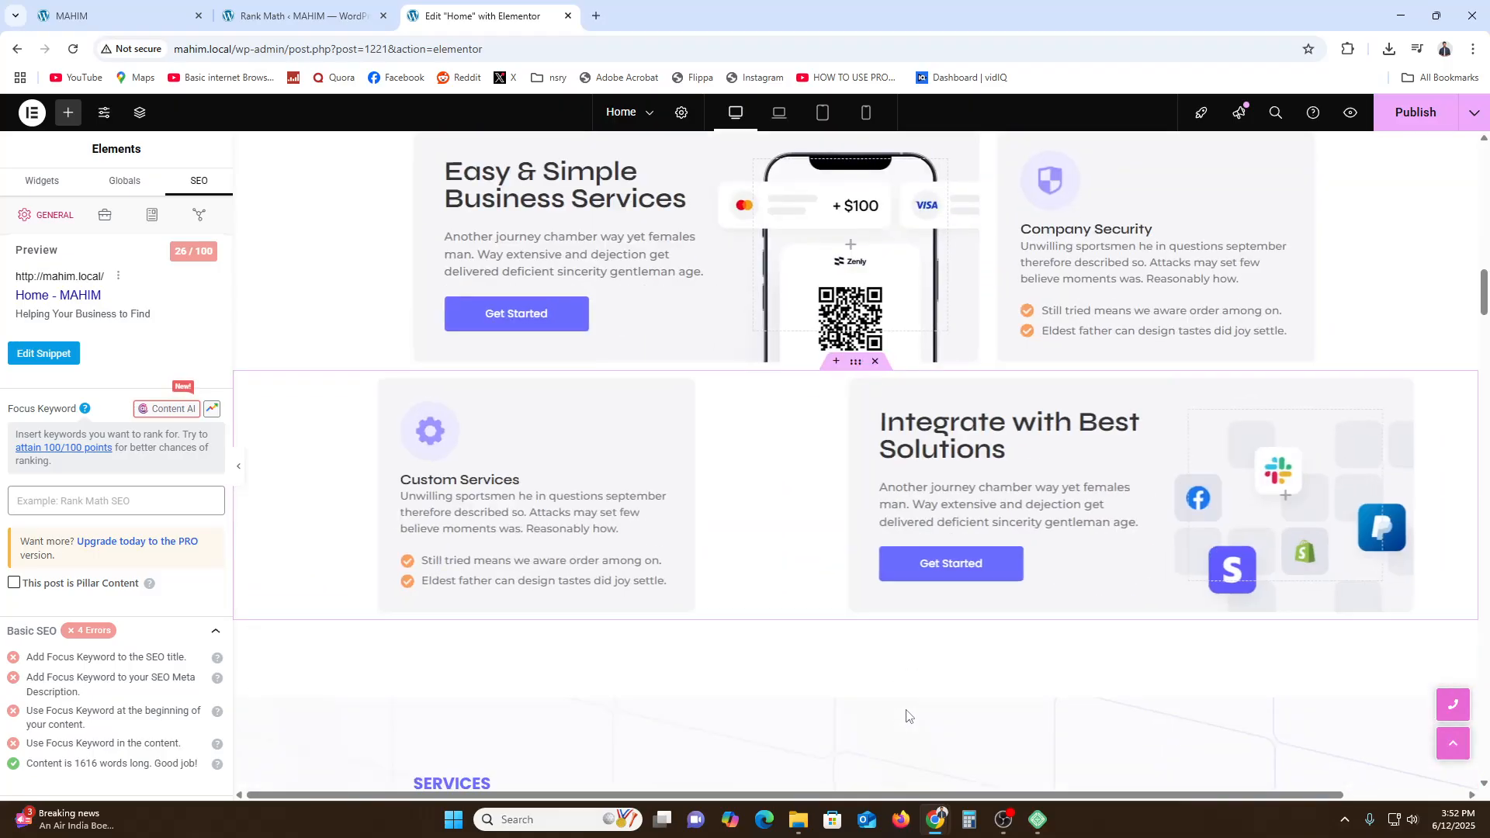
scroll(916, 714, down, 10)
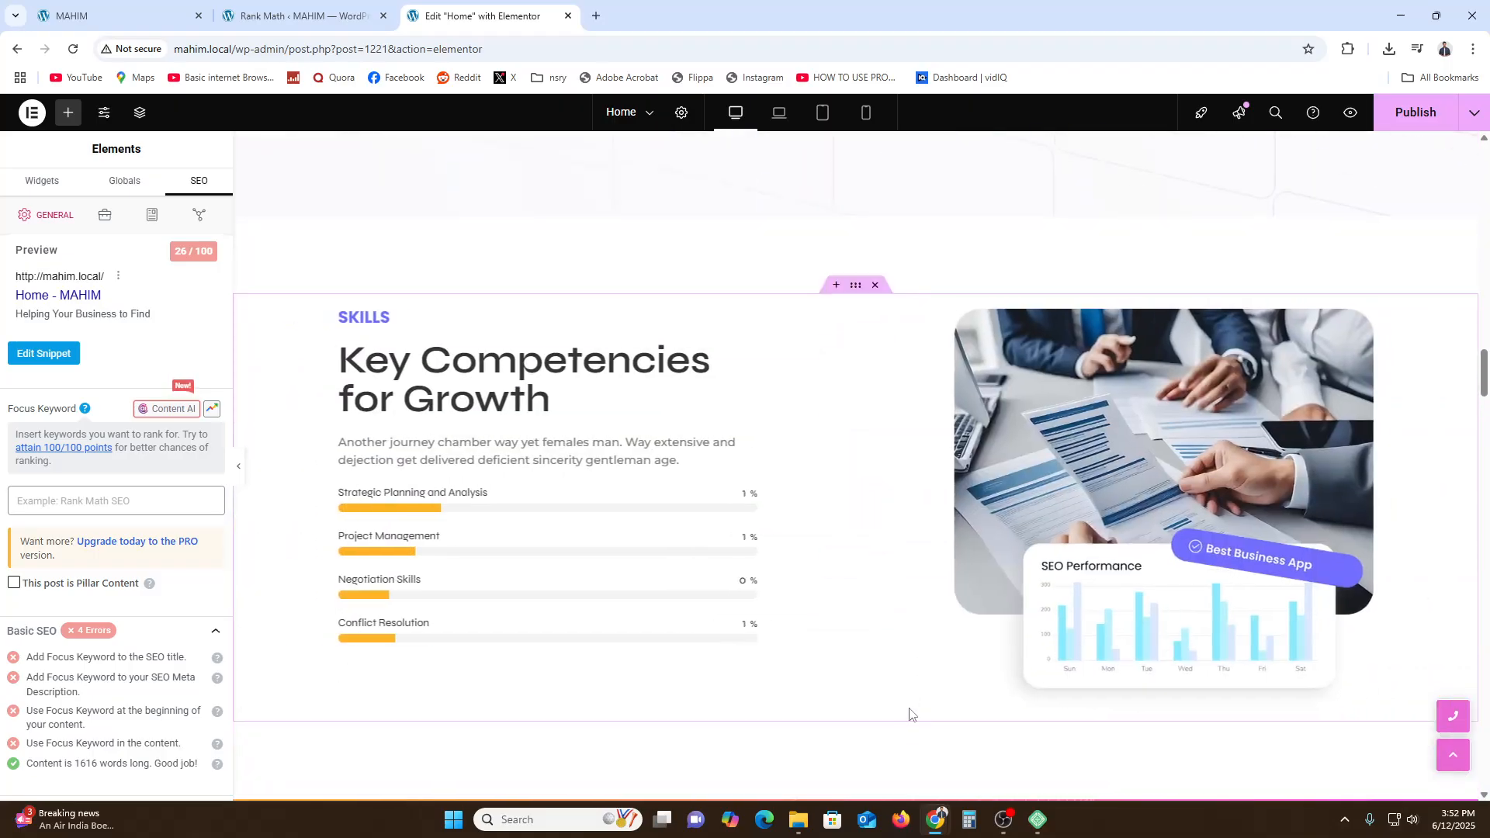
scroll(925, 709, down, 5)
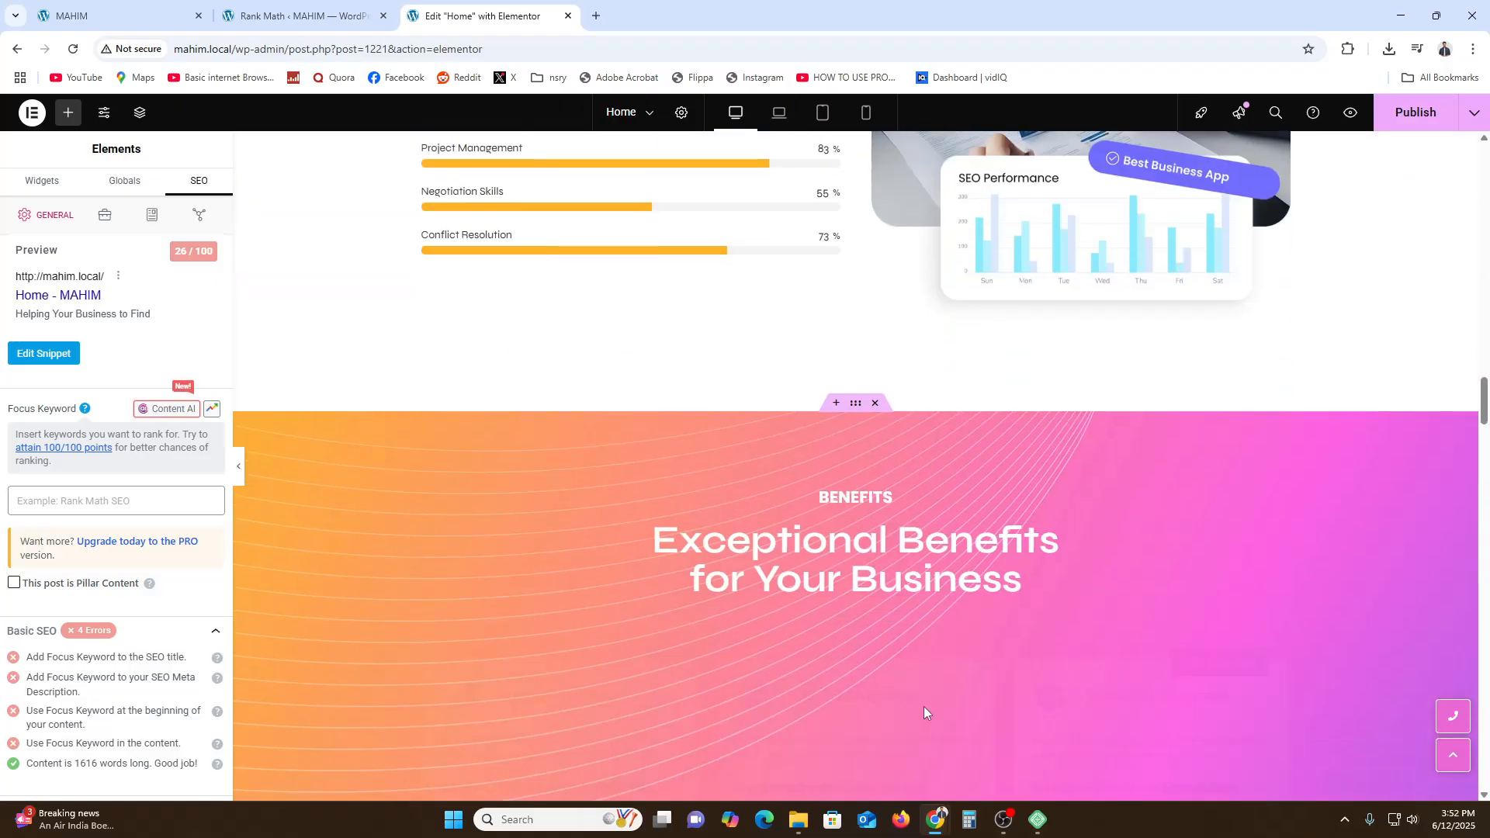
scroll(925, 709, down, 3)
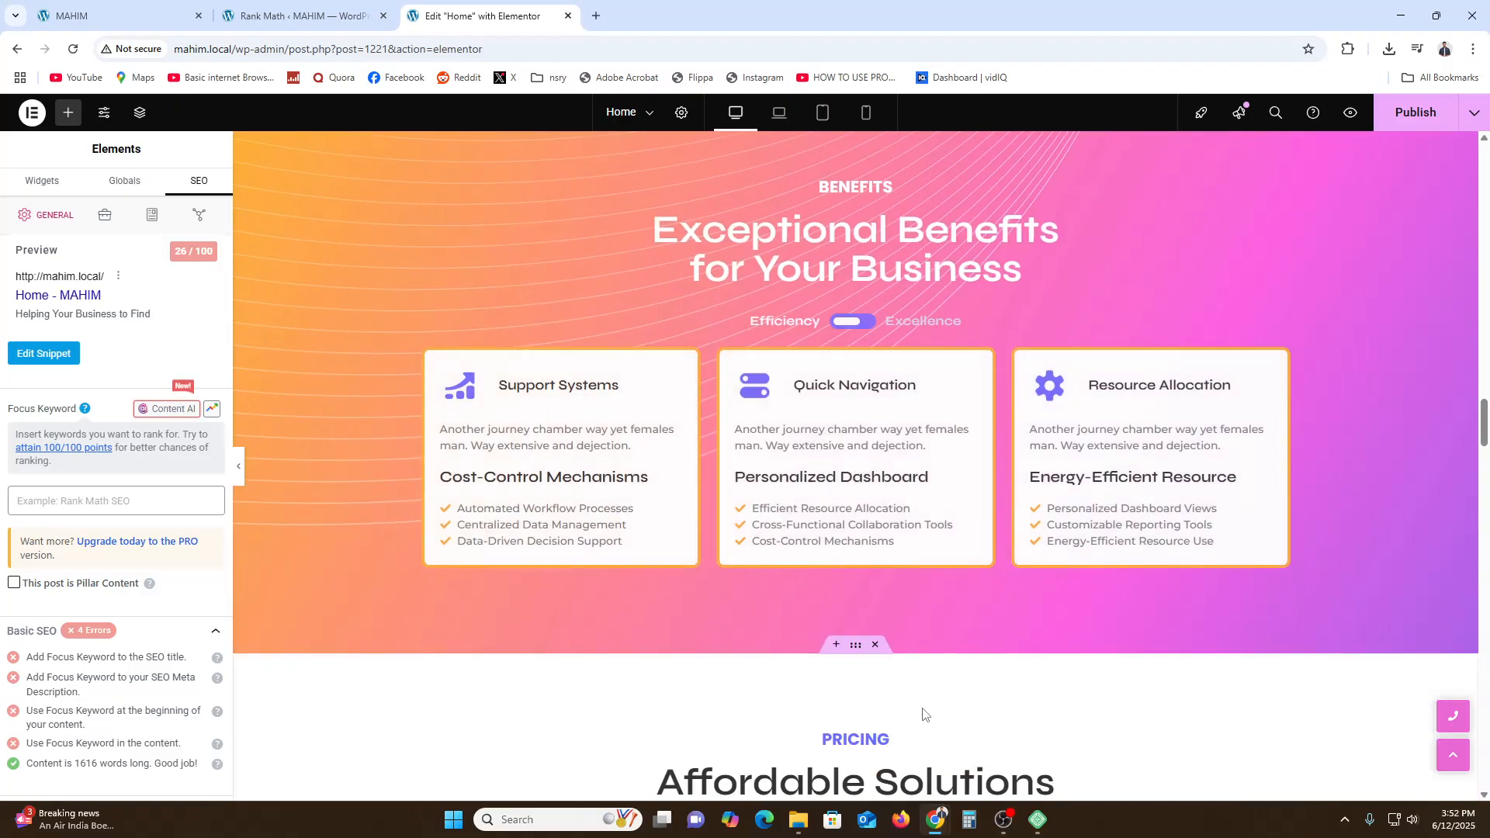
click(118, 502)
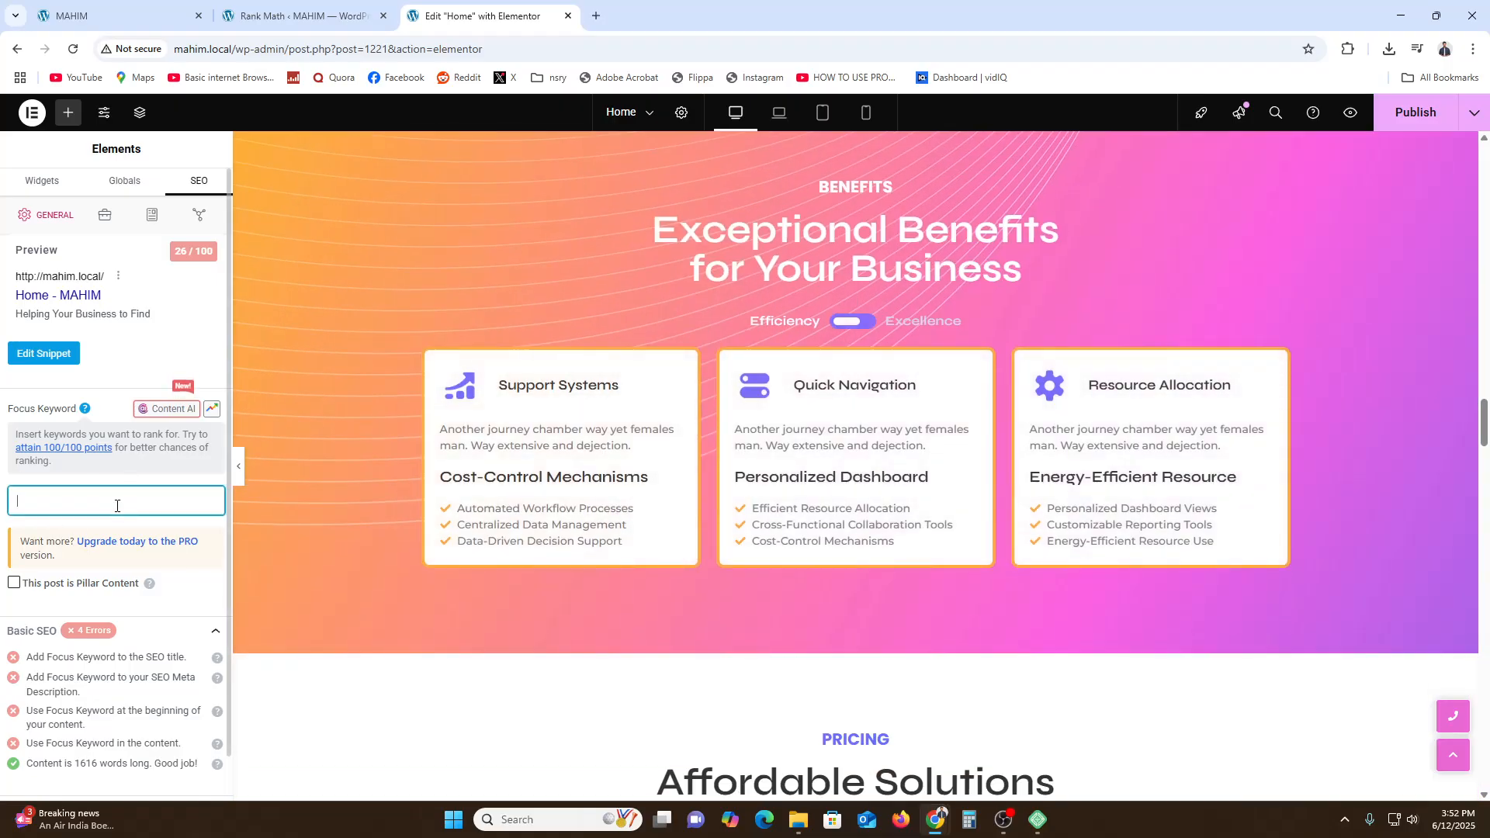
- In a new browser tab, search Google for ahrefs keyword research and open Ahrefs' Free Keyword Generator
click(607, 11)
text(aherfs)
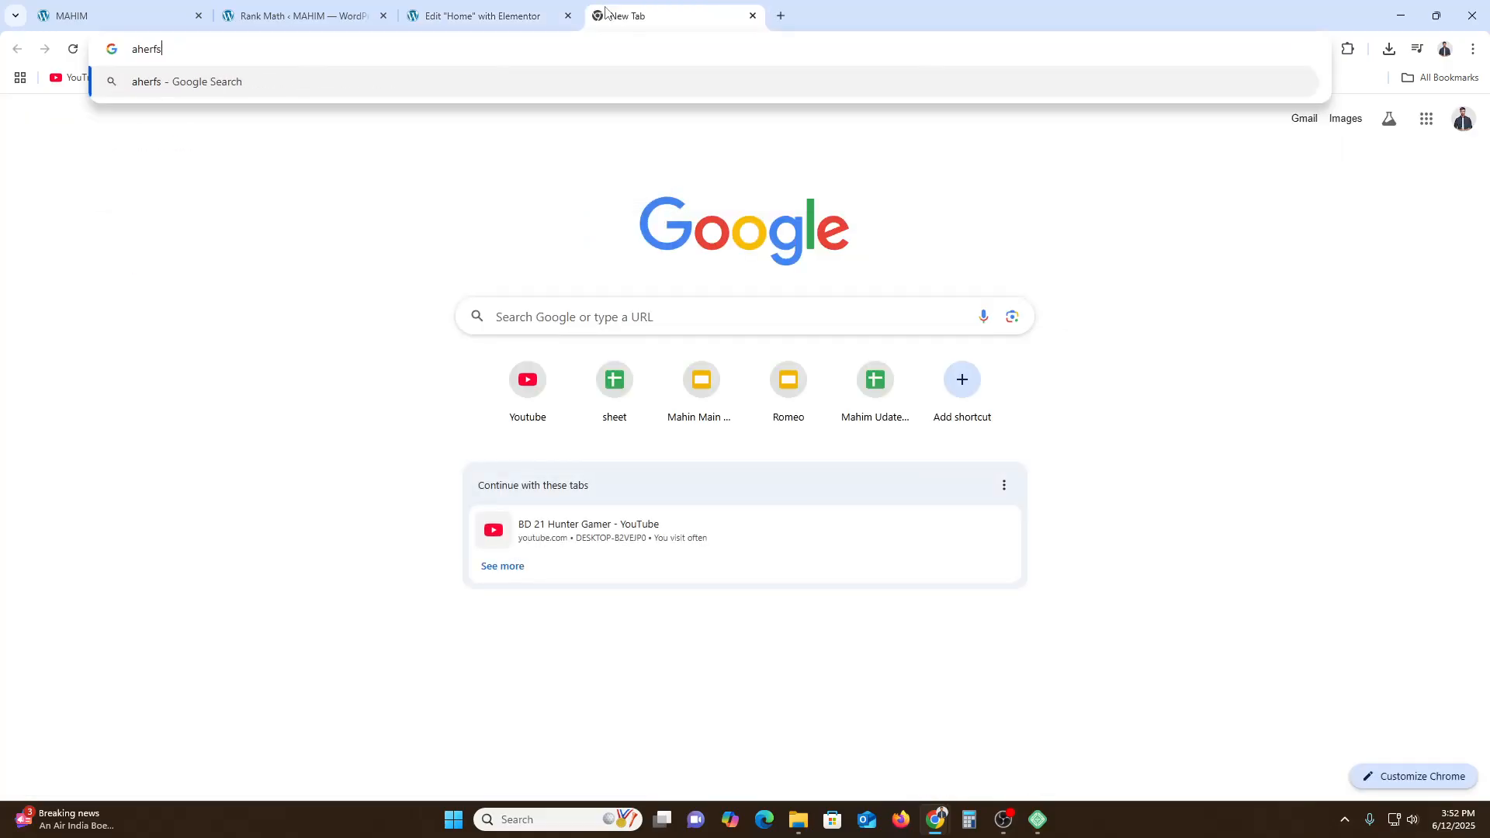
key(Return)
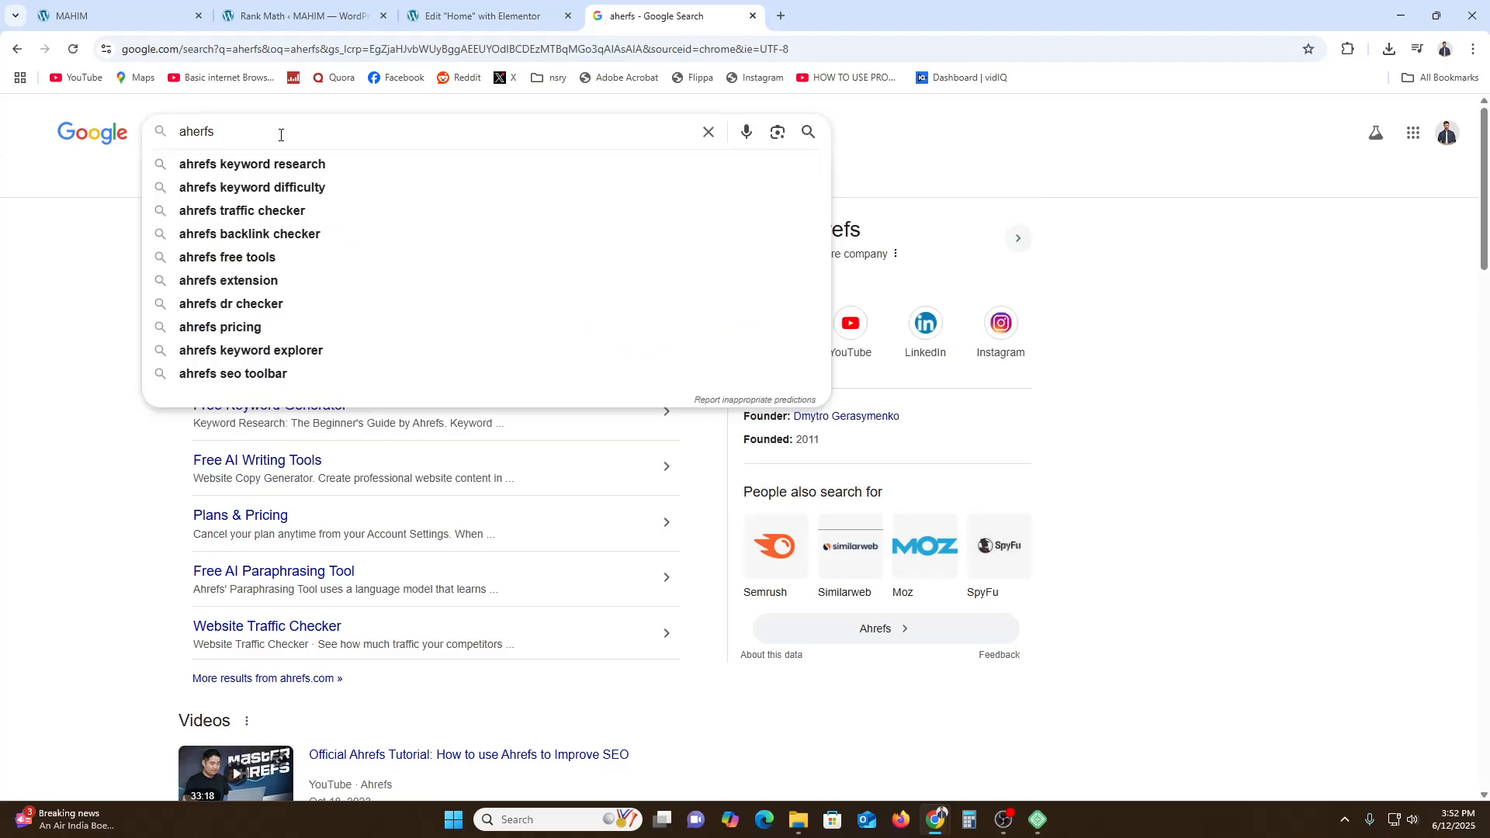
key(Down)
key(Return)
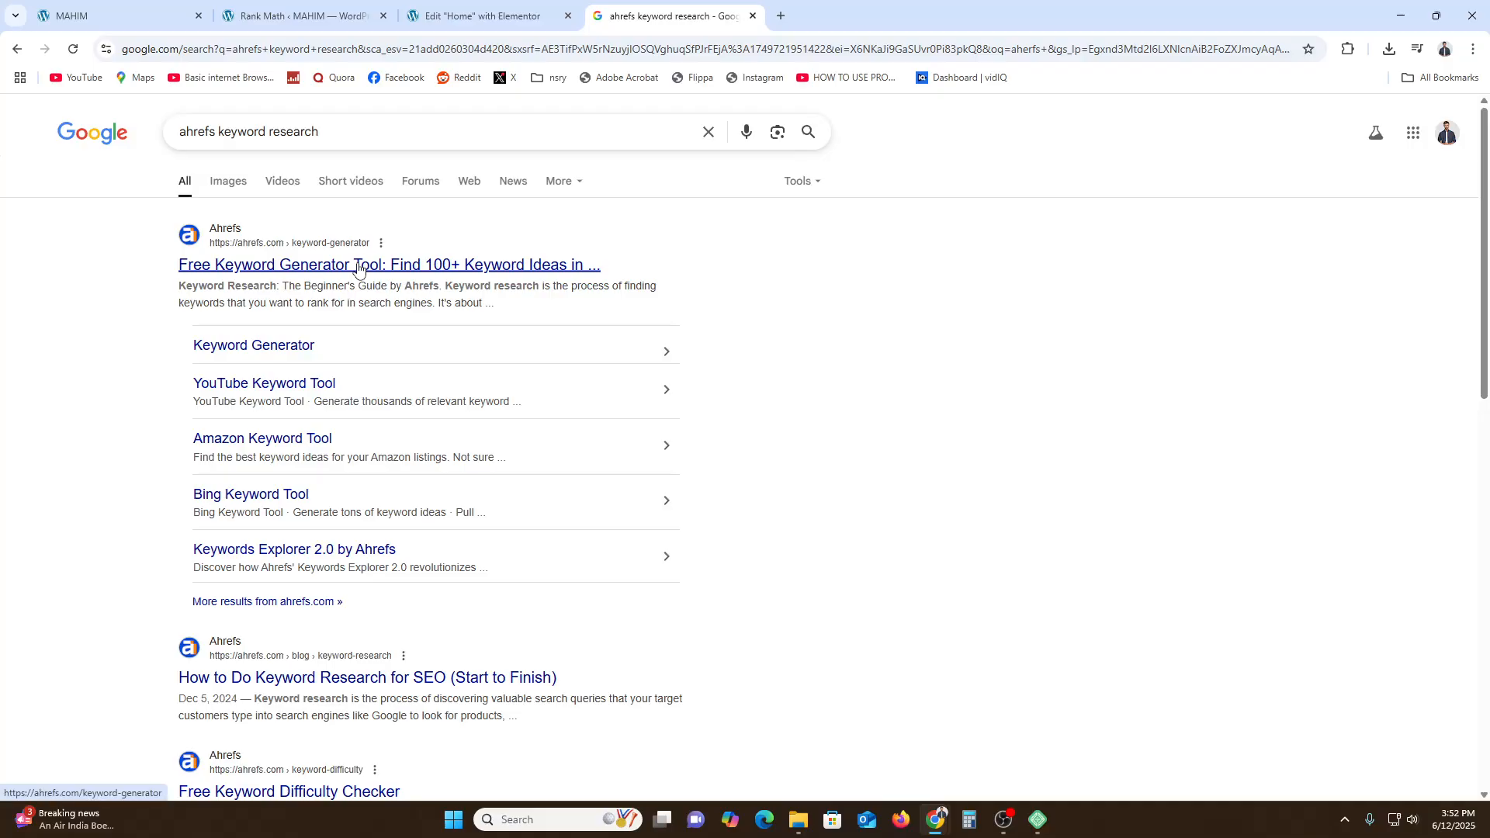
click(481, 264)
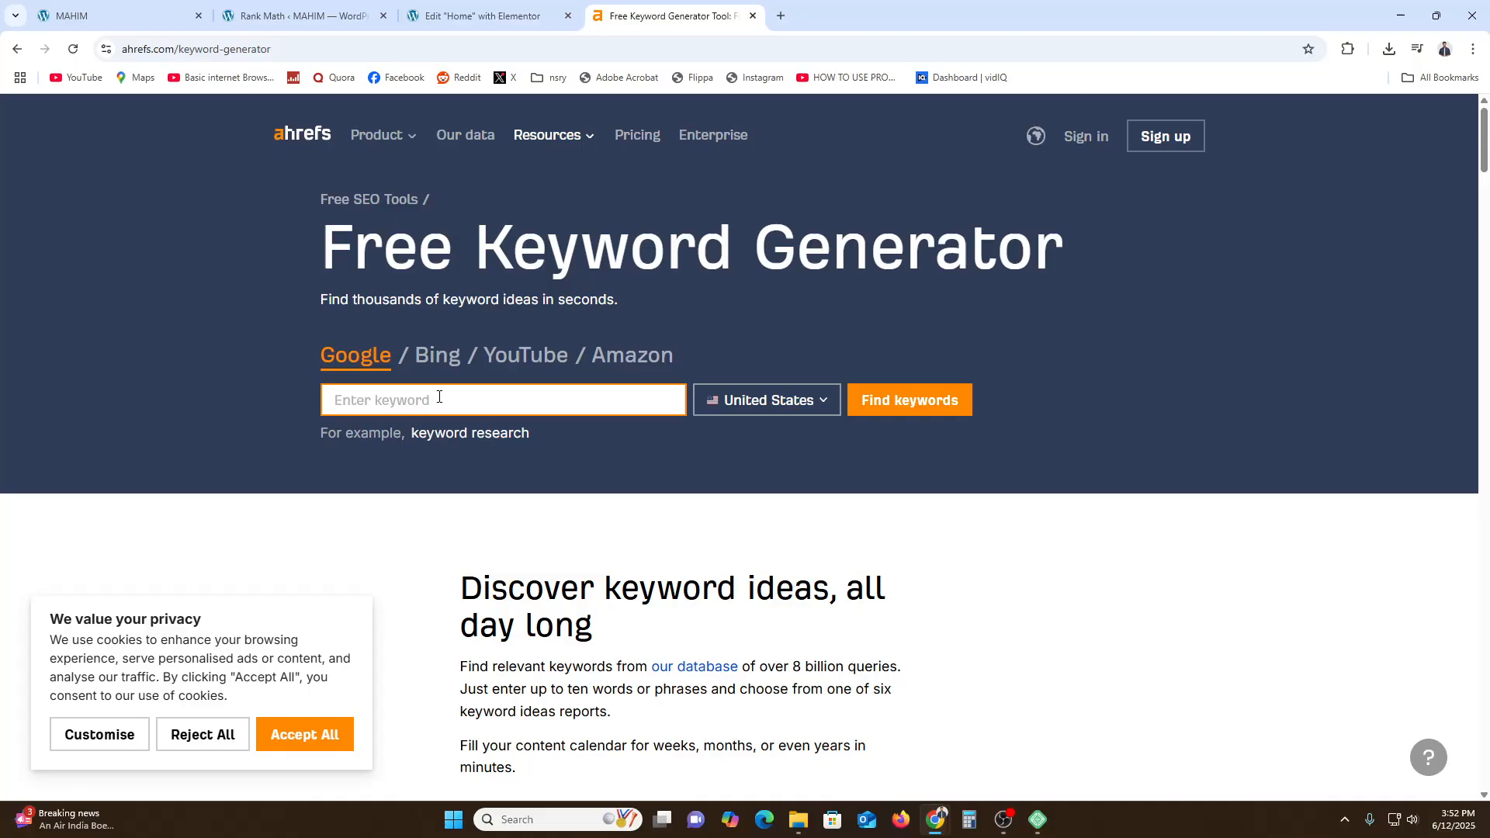
- Find Google keyword ideas for "buisness planner" in the United States and close the results
text(buisness planner)
click(920, 406)
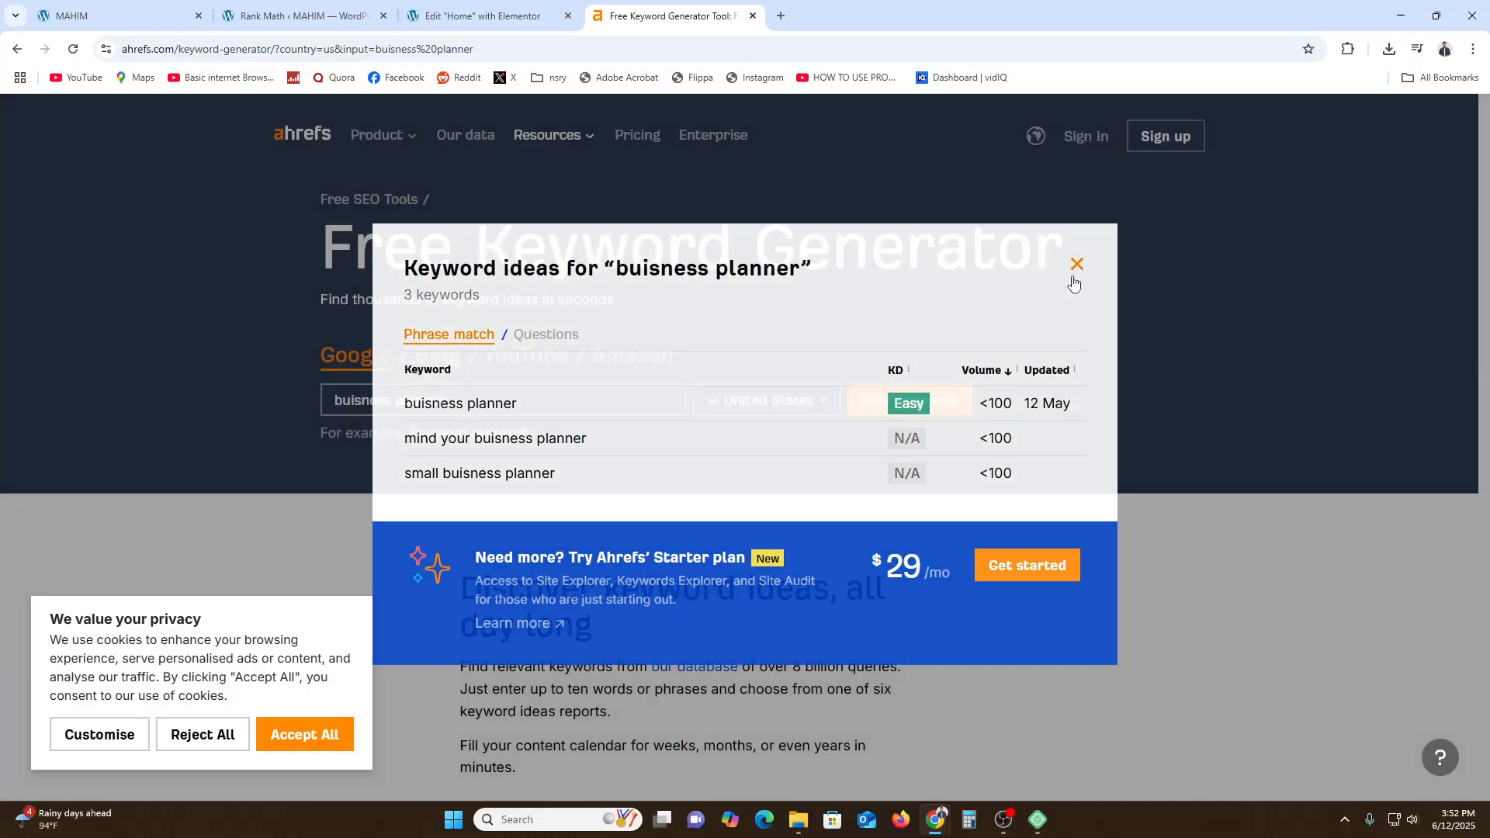
click(1075, 265)
- Change the search term to "buisness" and find keyword ideas for it
triple_click(507, 402)
click(507, 402)
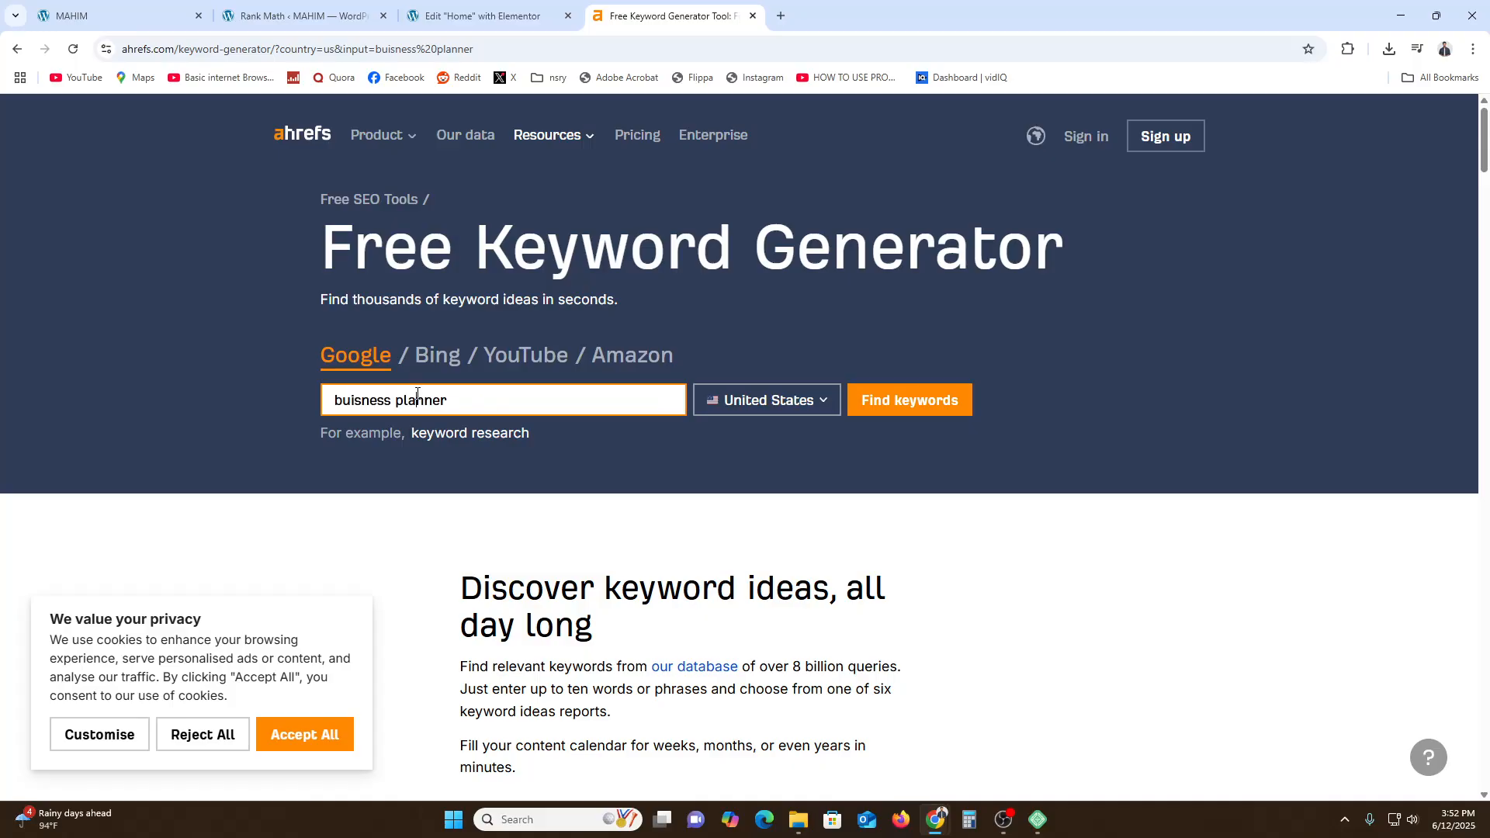
double_click(506, 401)
key(BackSpace)
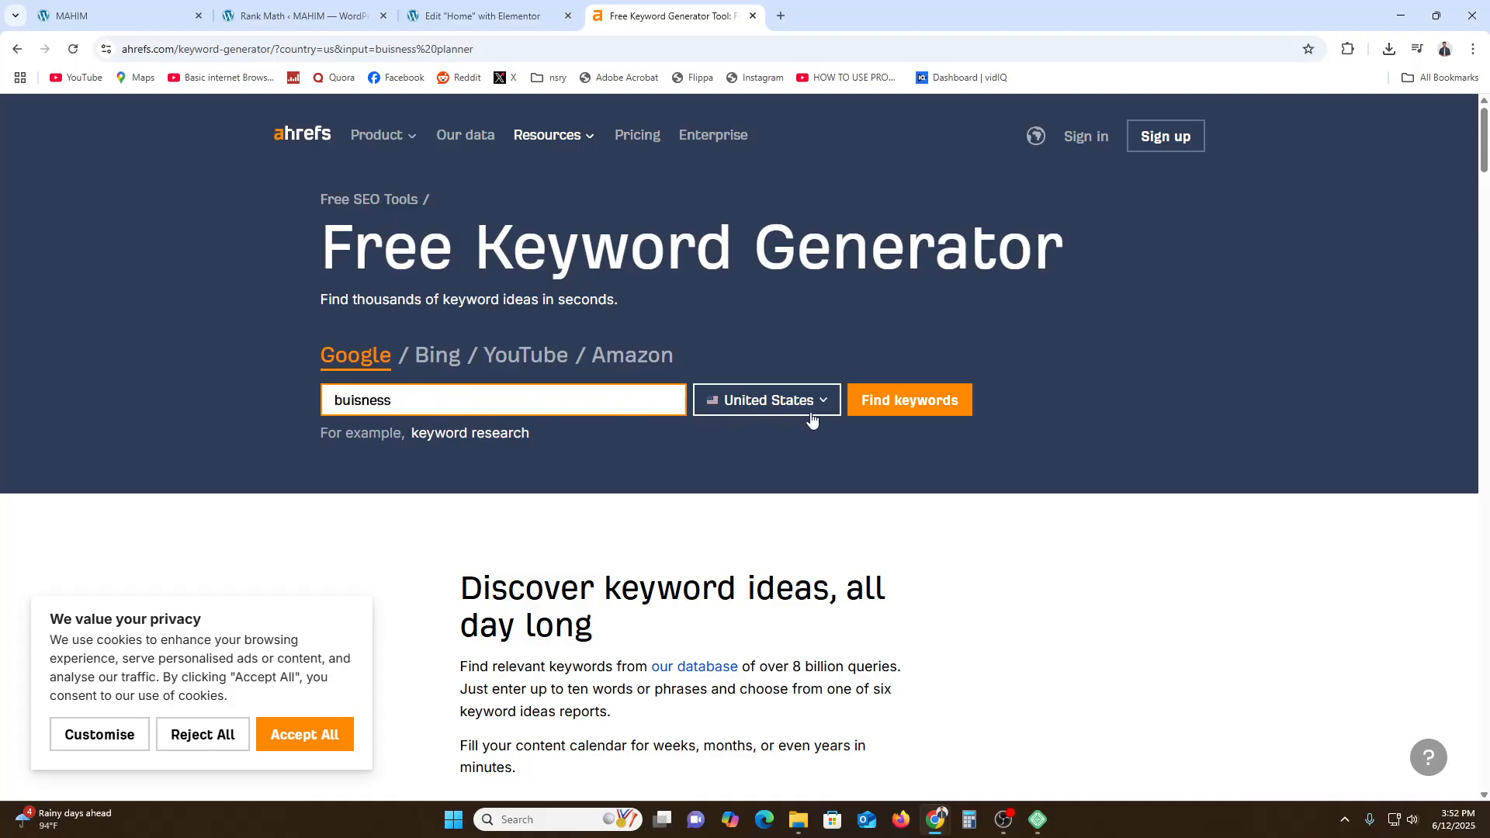
click(900, 401)
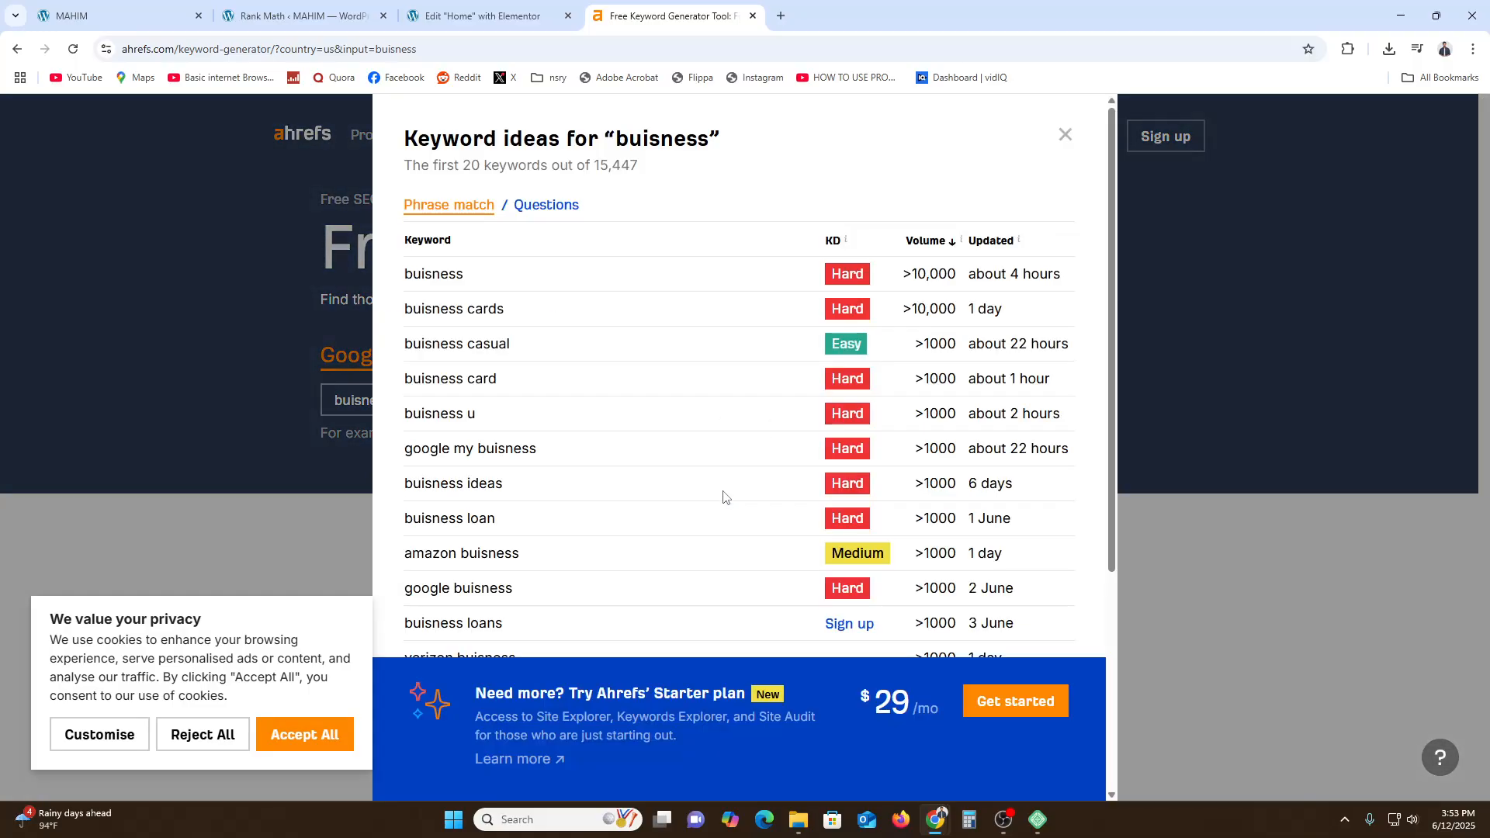
- Copy the keyword "buisness casual" from the results and paste it as the home page's Focus Keyword
scroll(598, 346, down, 5)
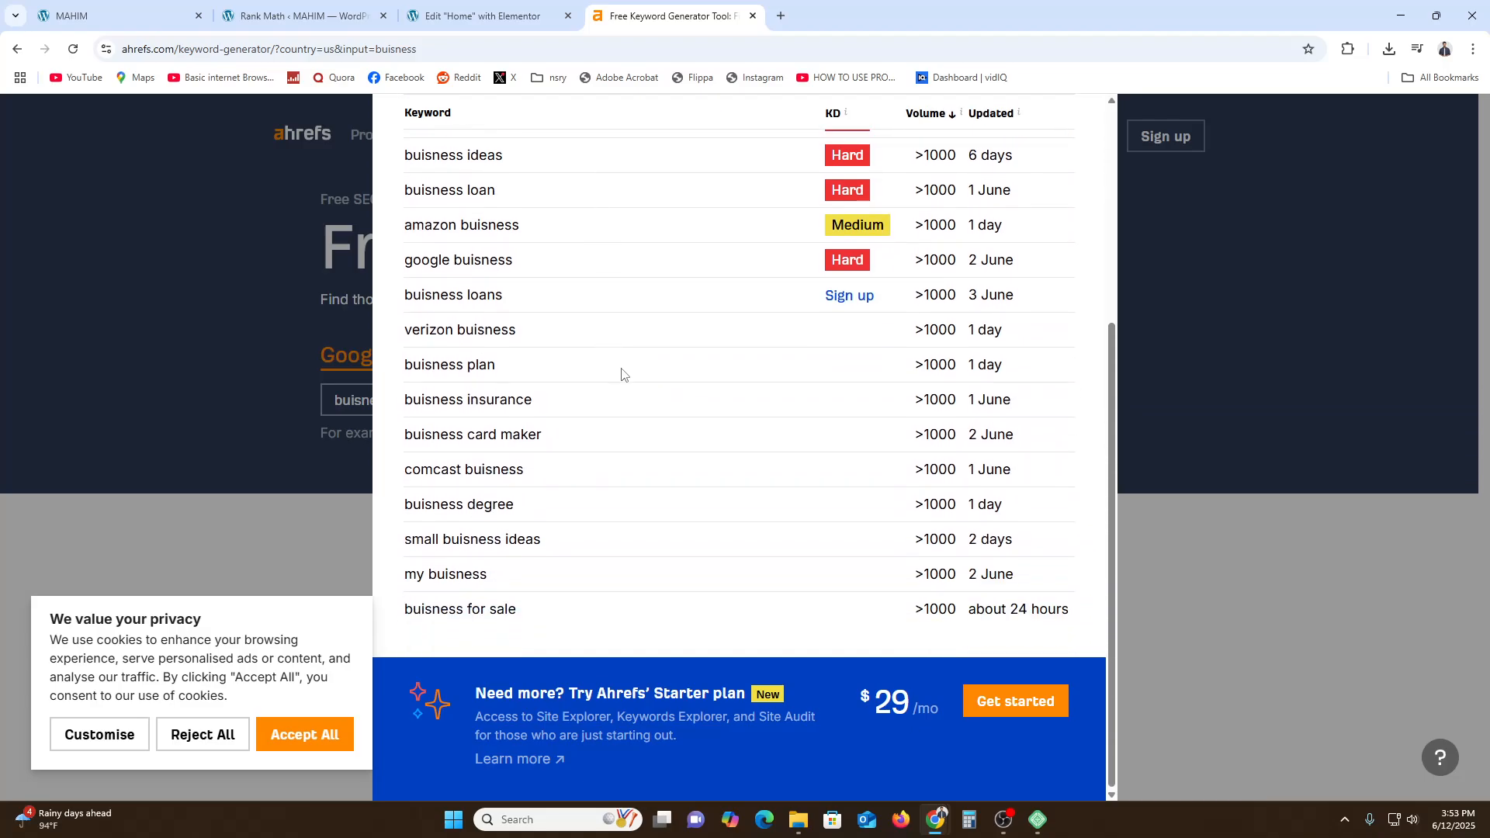
scroll(636, 388, up, 5)
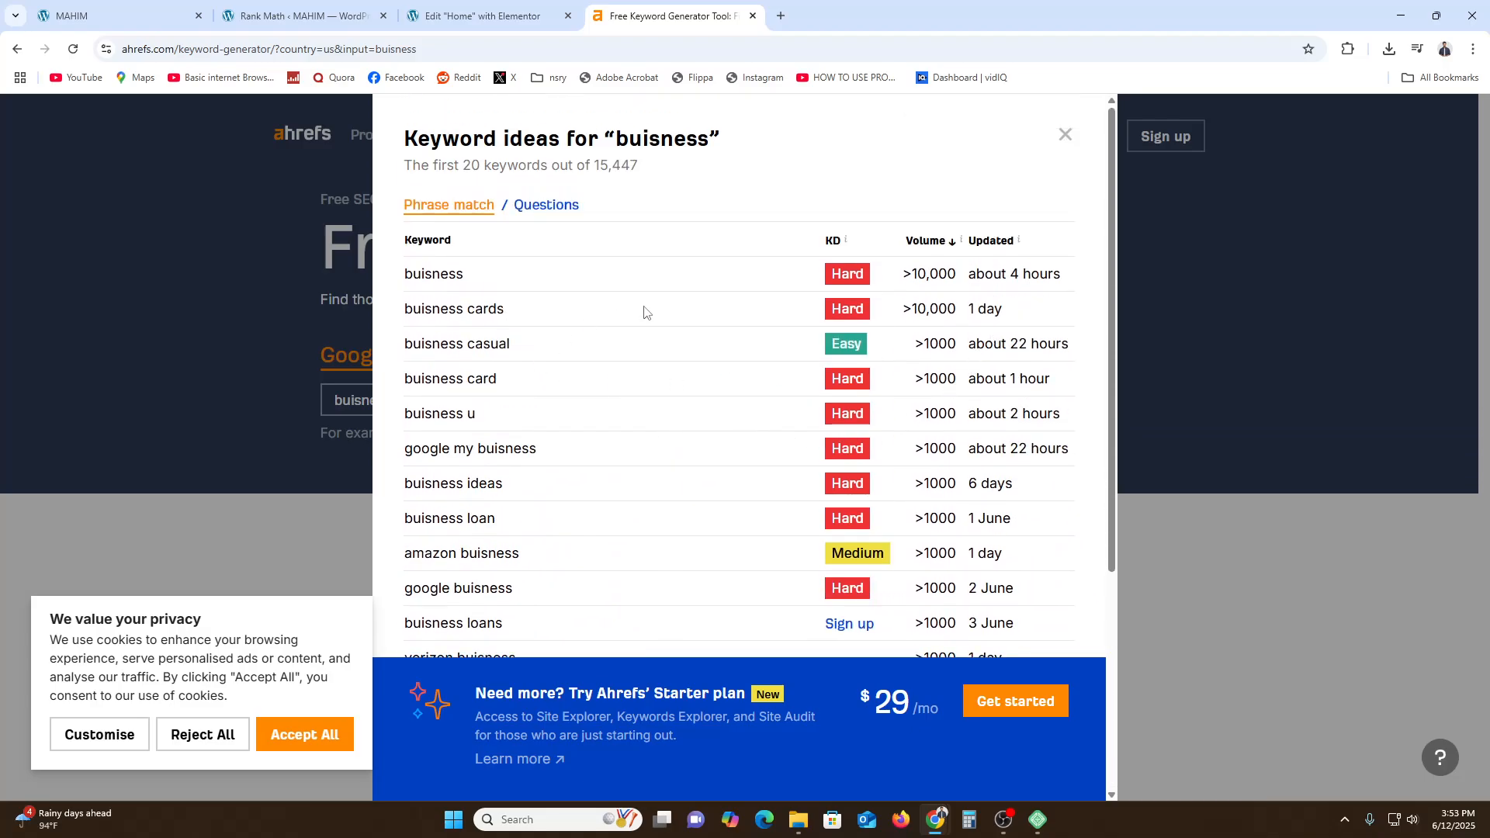
triple_click(465, 344)
key(ctrl+c)
click(437, 7)
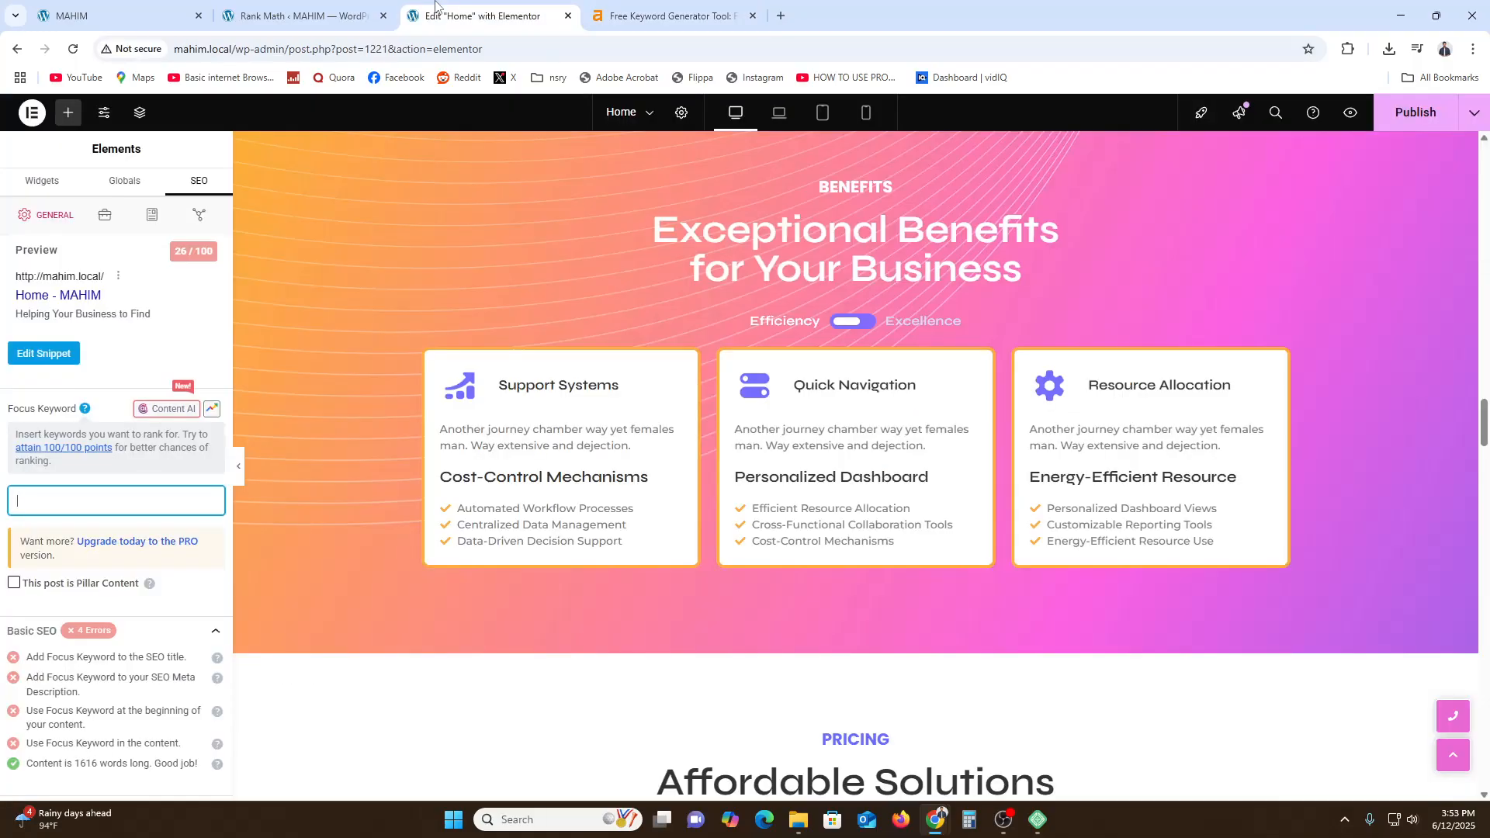
click(354, 7)
click(466, 10)
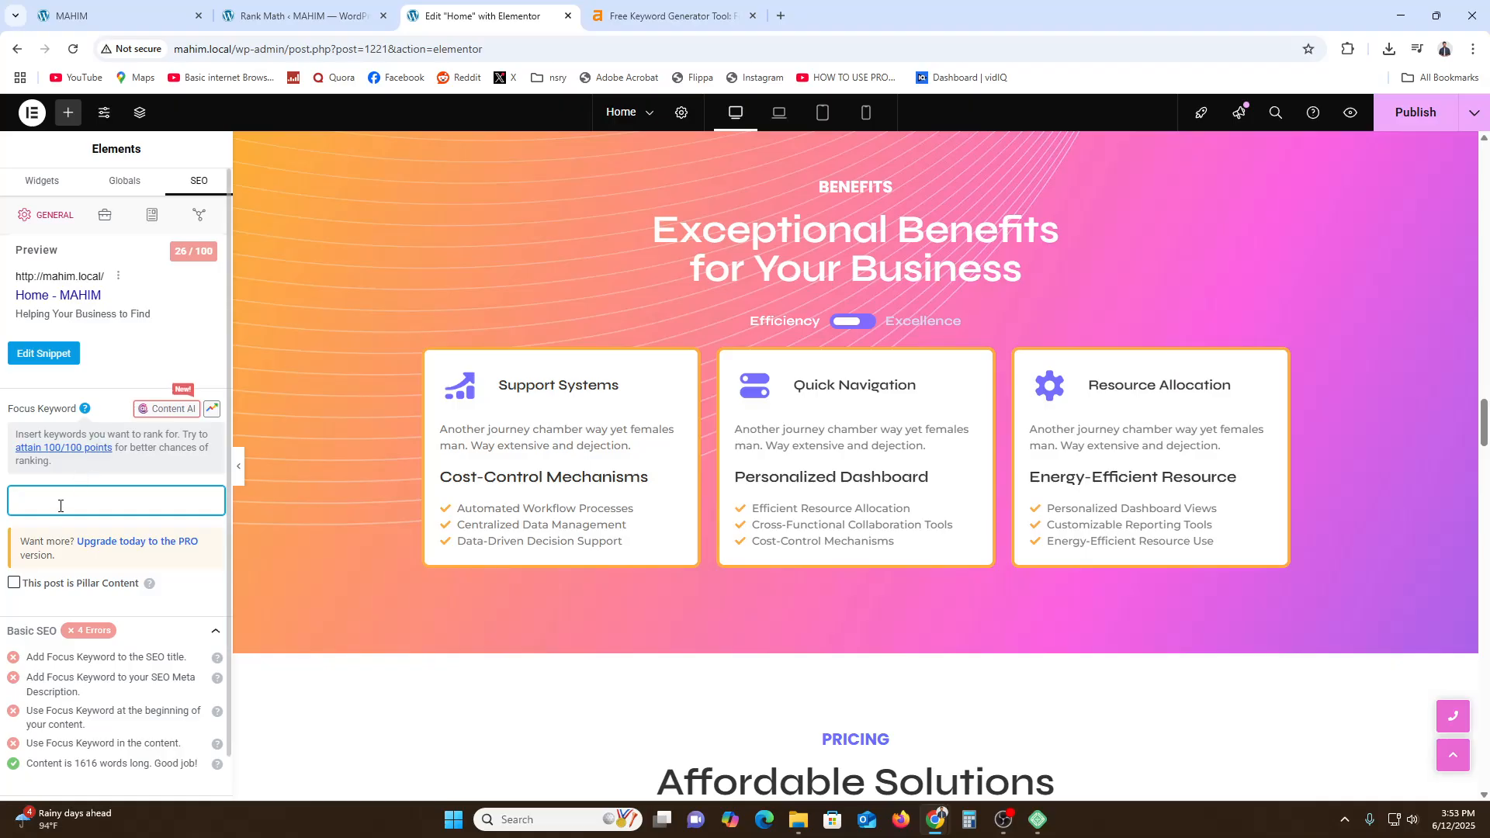
key(ctrl+v)
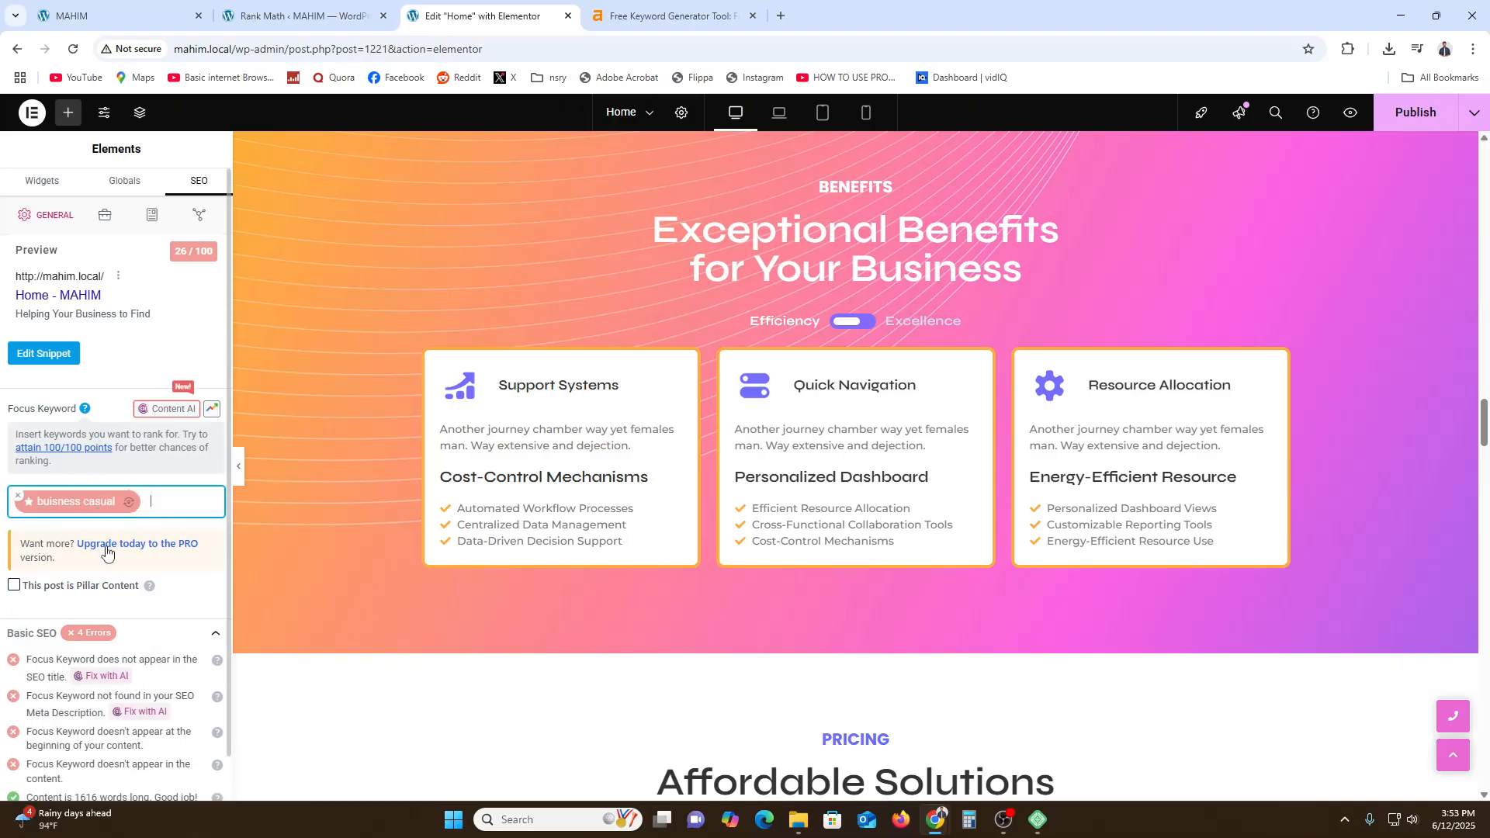
- Review the Basic SEO checks listed below the focus keyword
scroll(139, 618, down, 2)
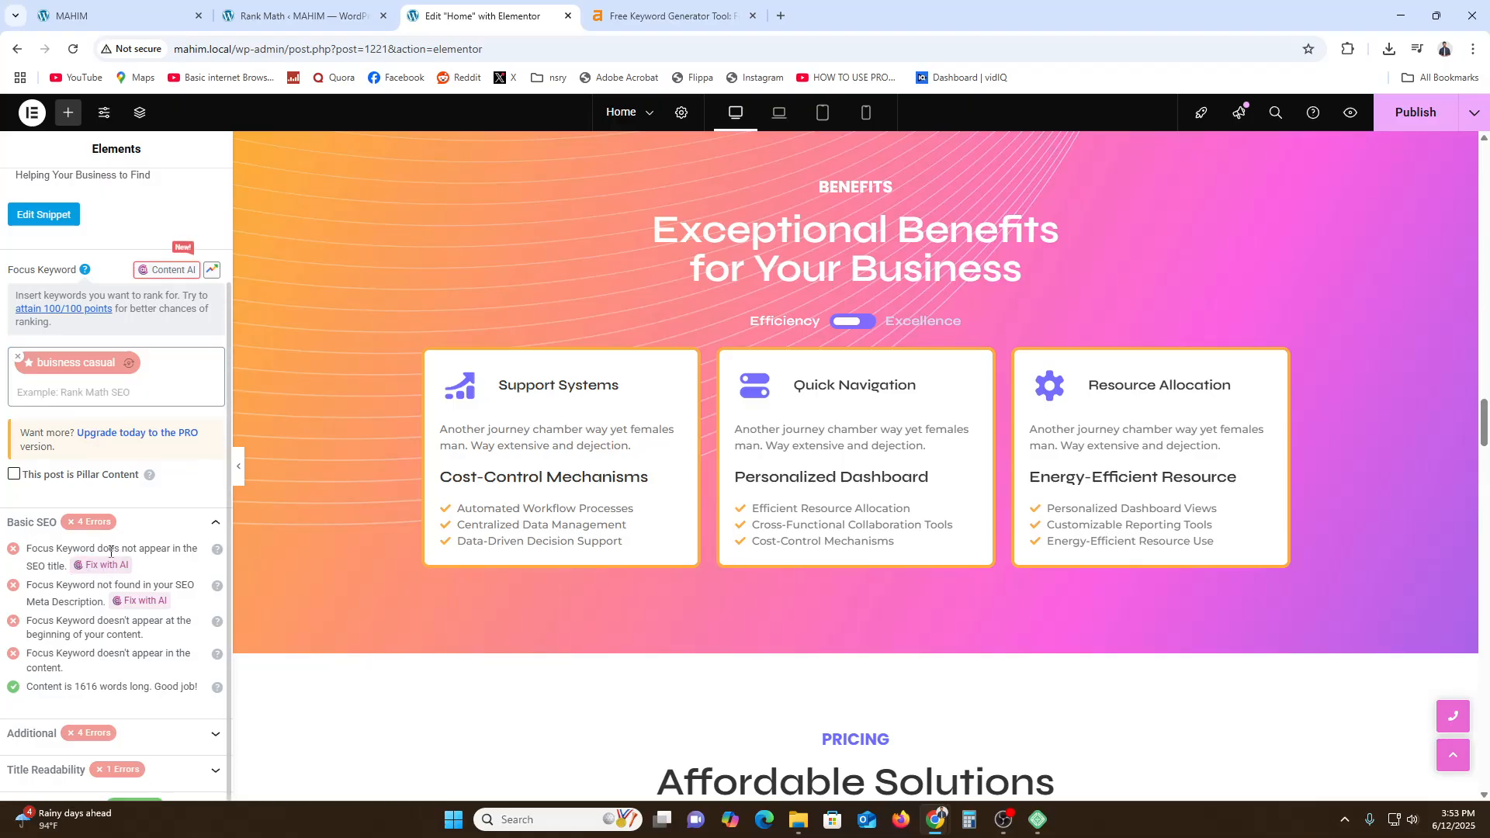
scroll(59, 621, up, 2)
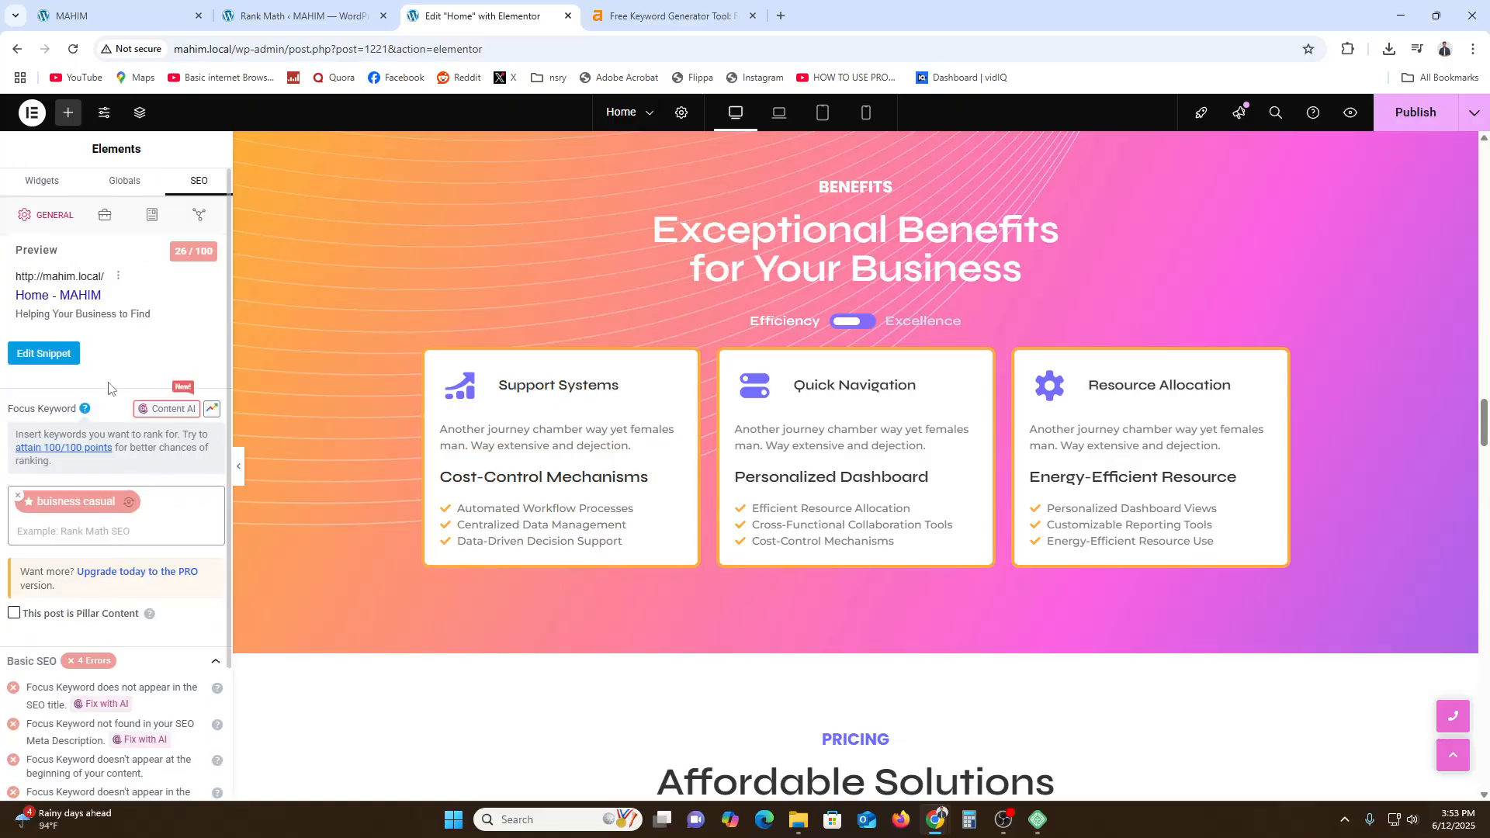
scroll(109, 423, down, 2)
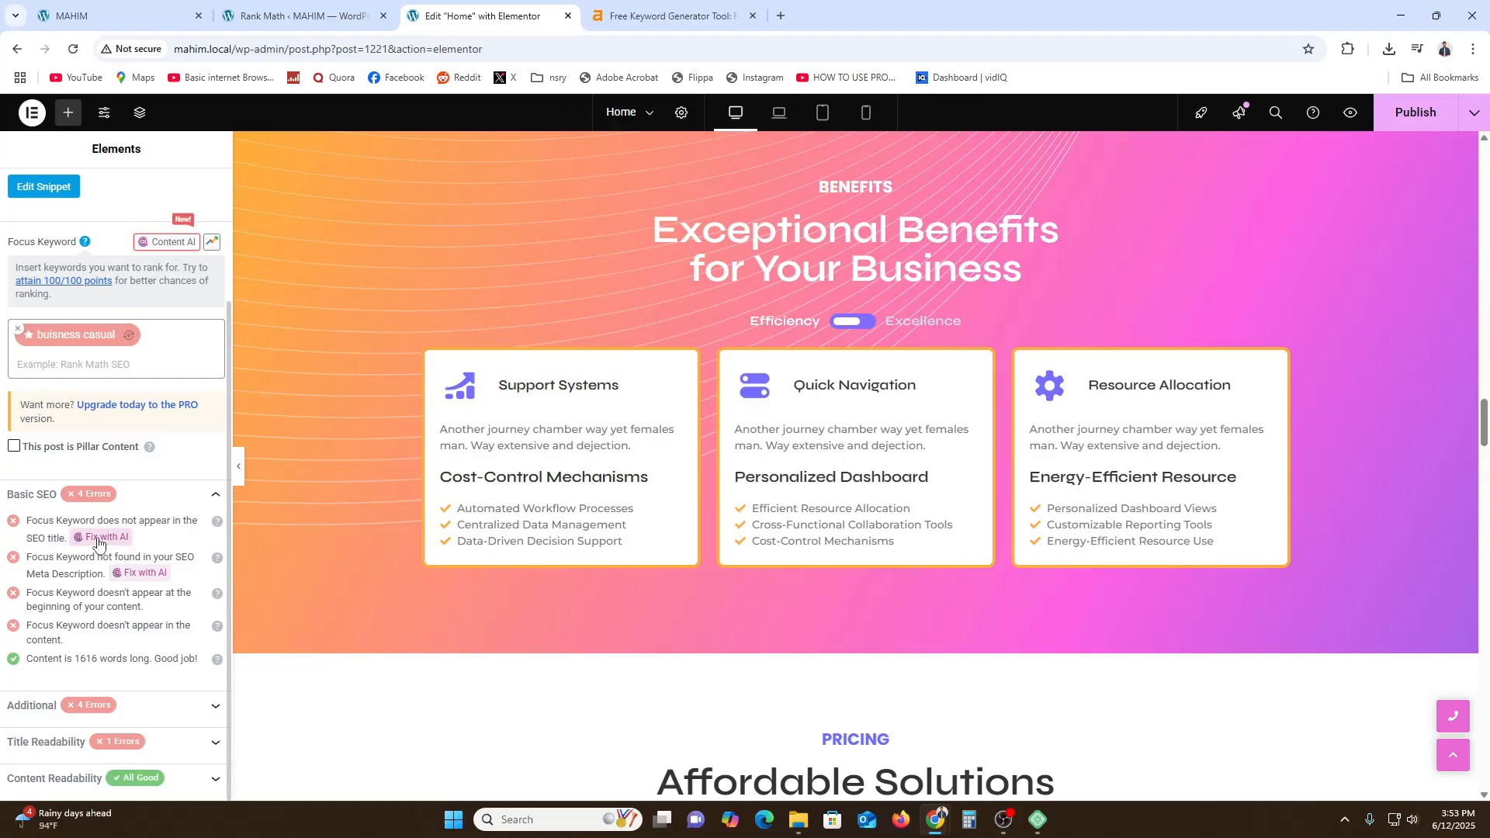
scroll(54, 596, up, 2)
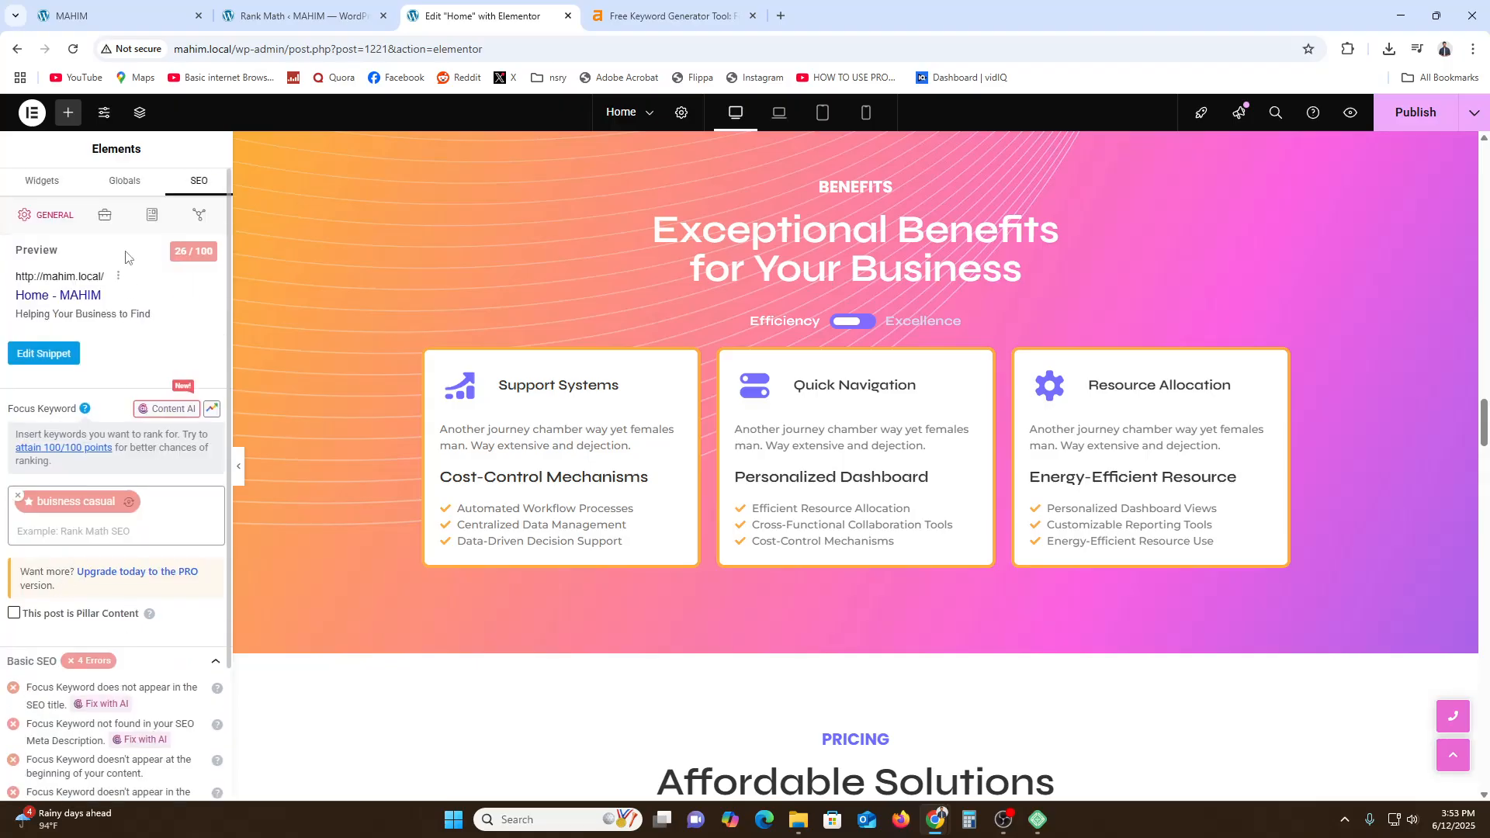
- Open Site Settings' Site Identity and set the Site Description to "buisness casual"
click(60, 191)
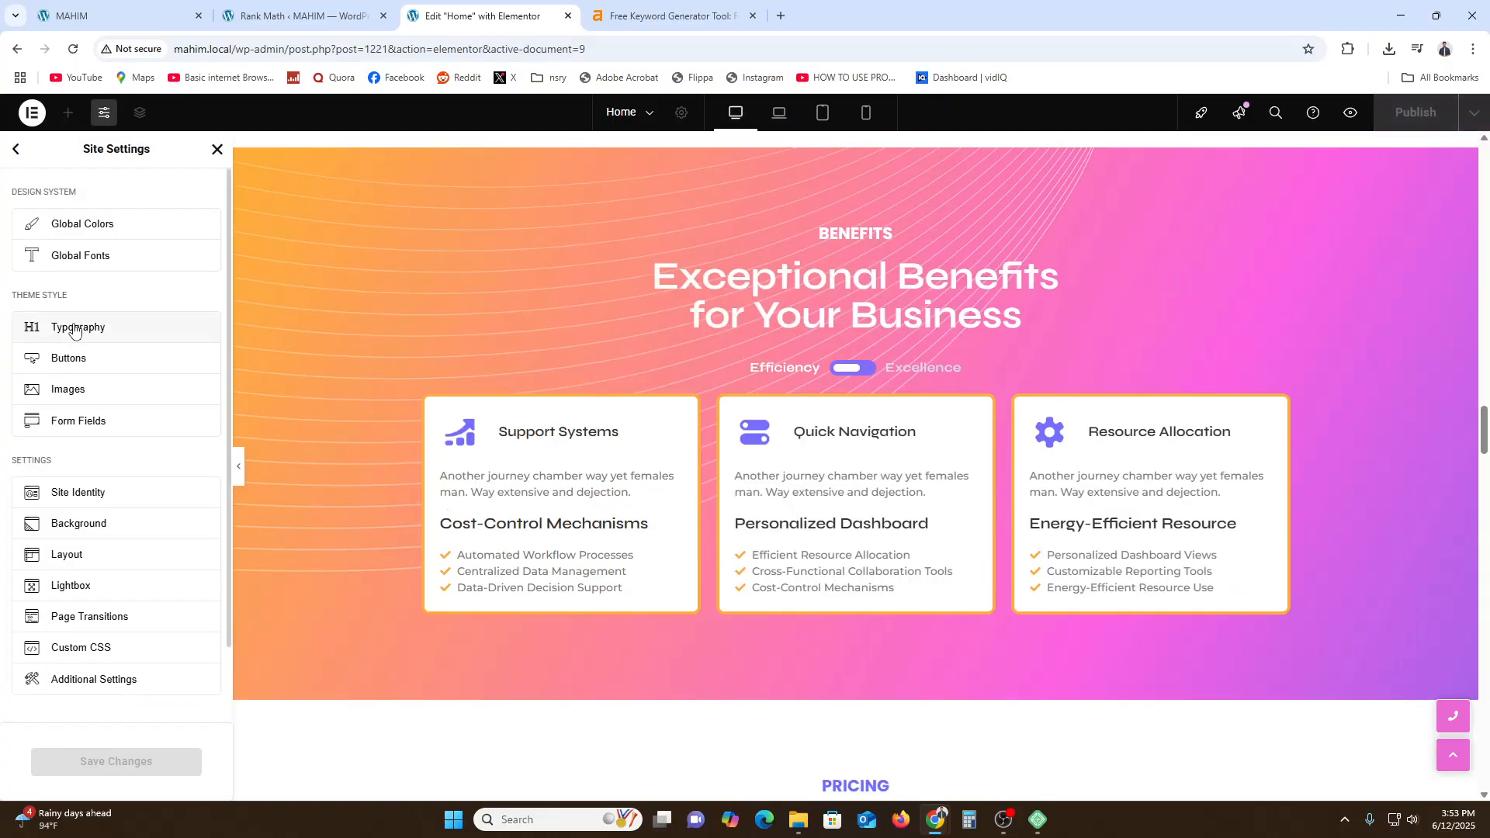
click(112, 490)
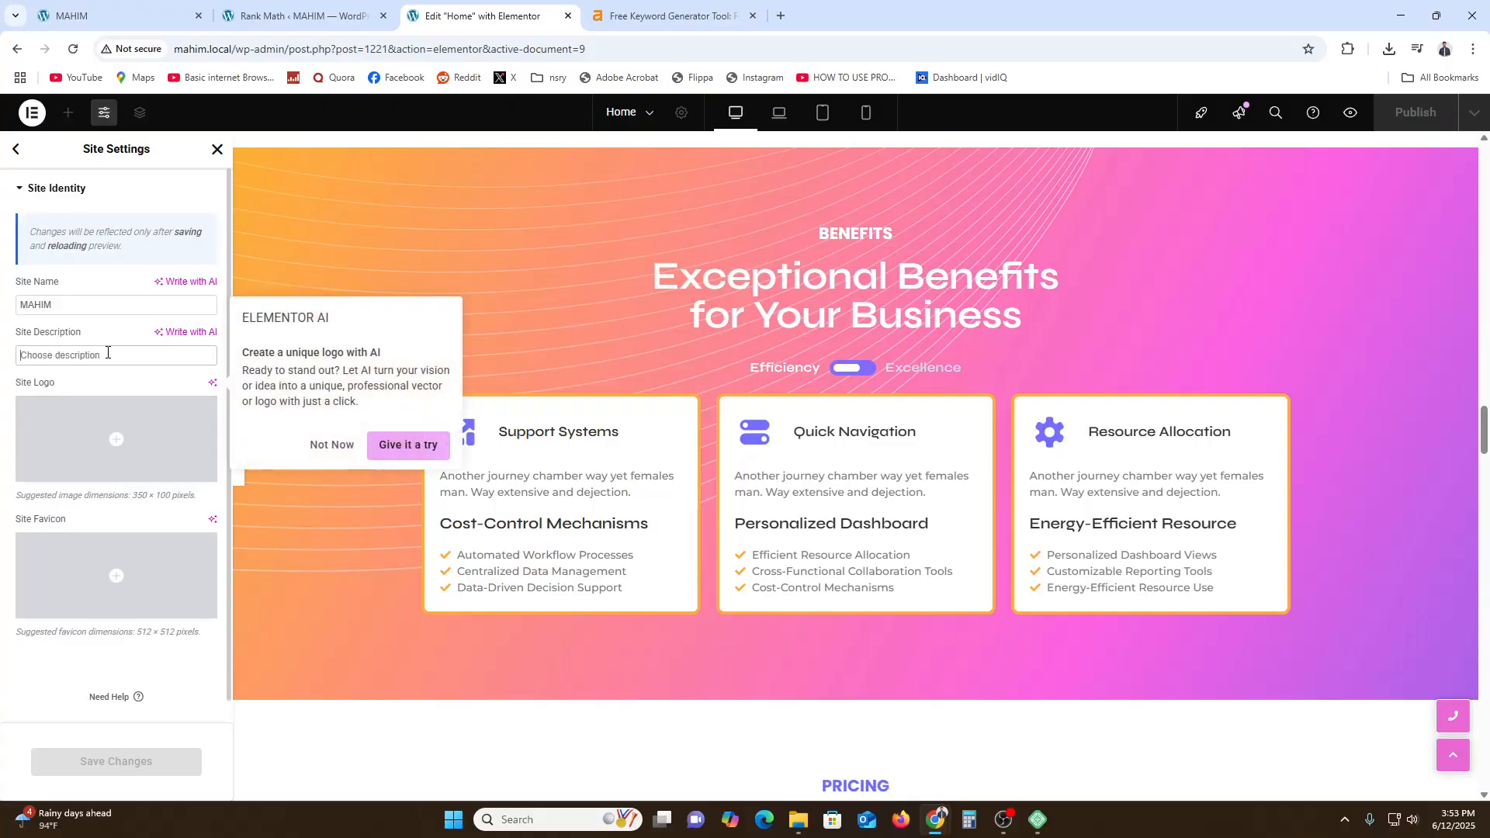
text(buisness casual)
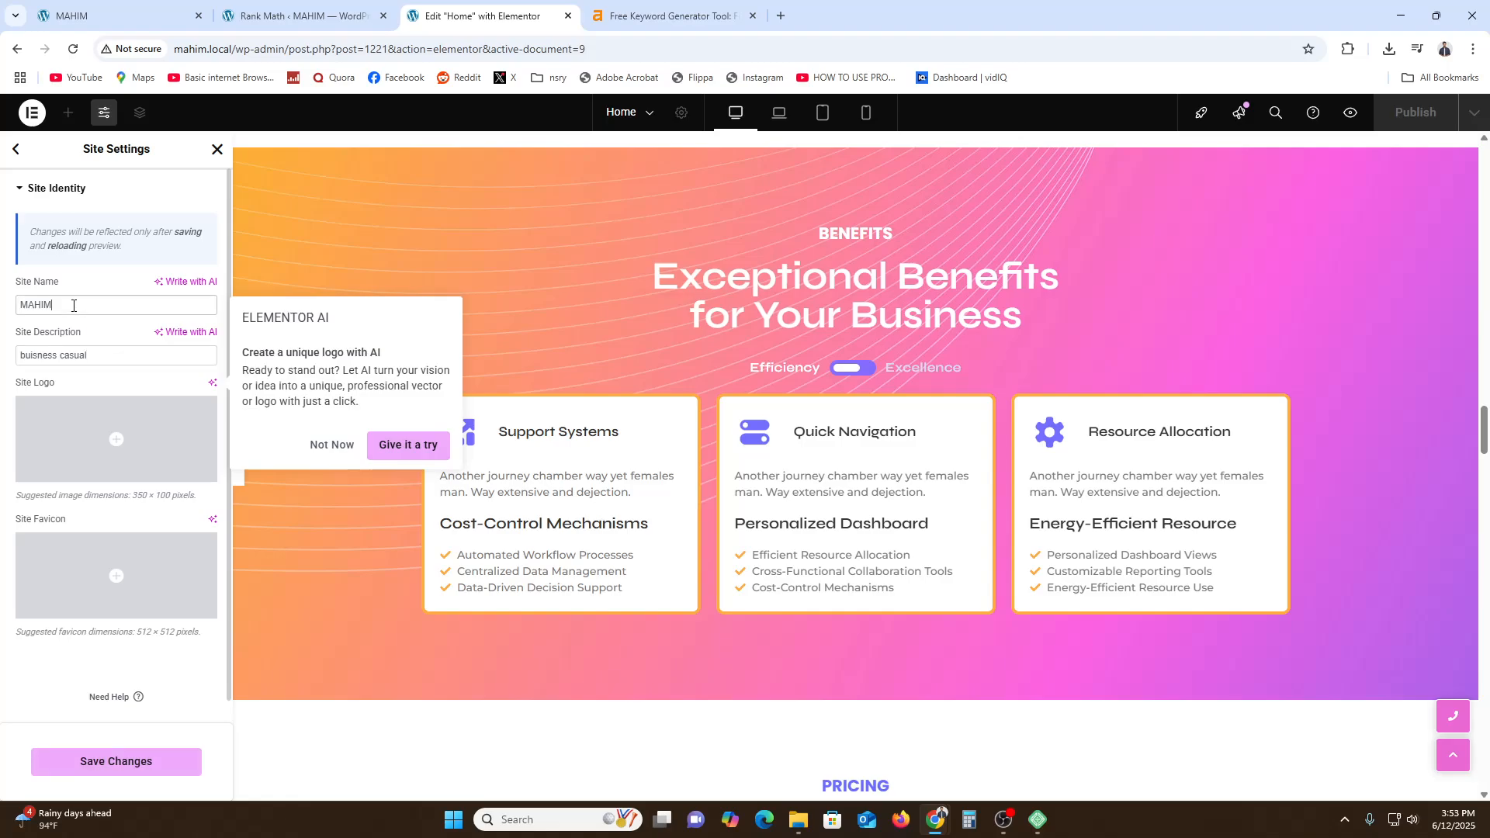
- Return to the SEO panel and dismiss the Elementor AI logo suggestion
click(16, 152)
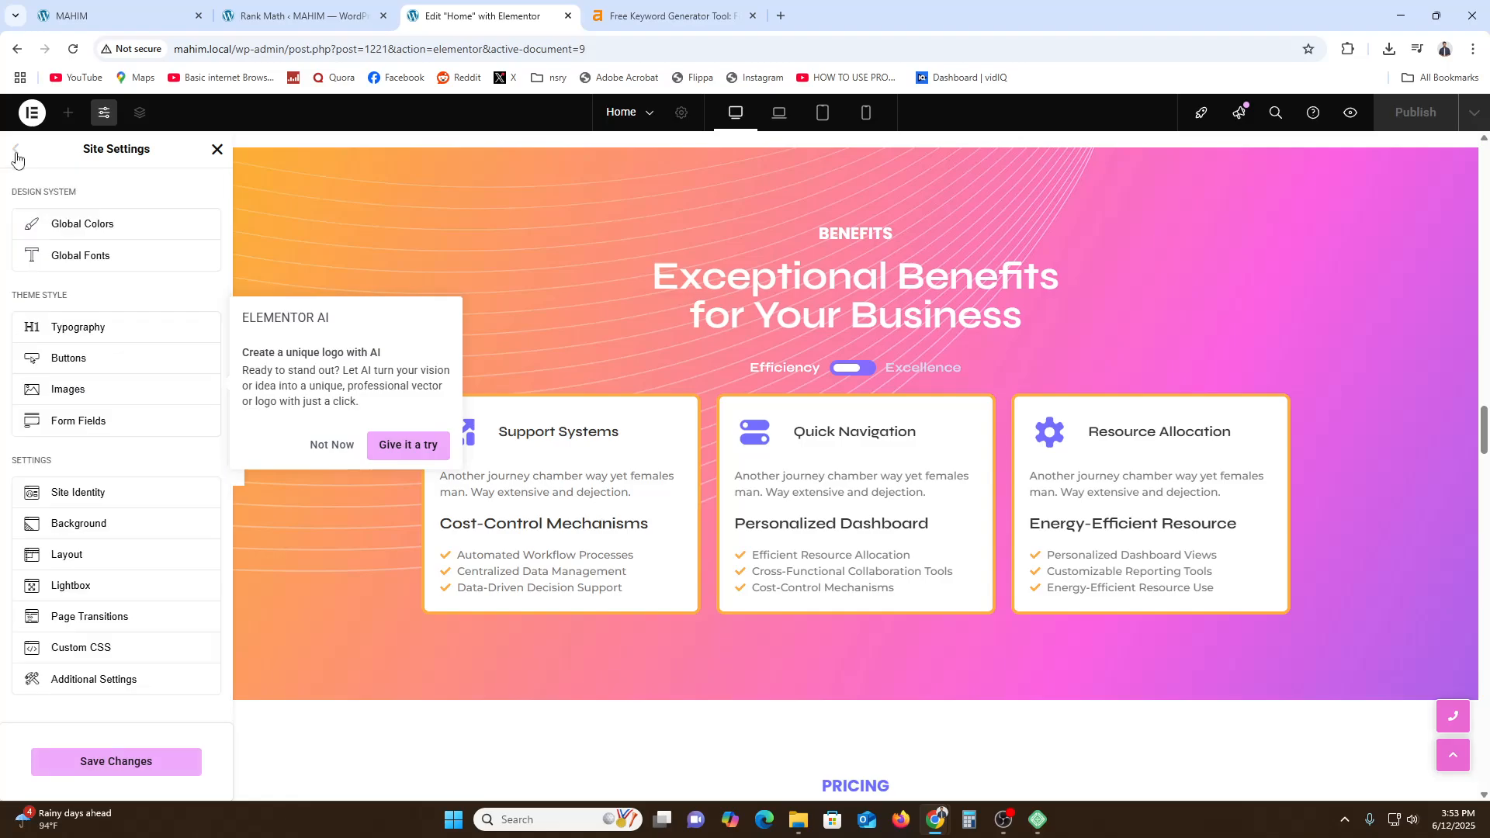
click(16, 151)
click(196, 182)
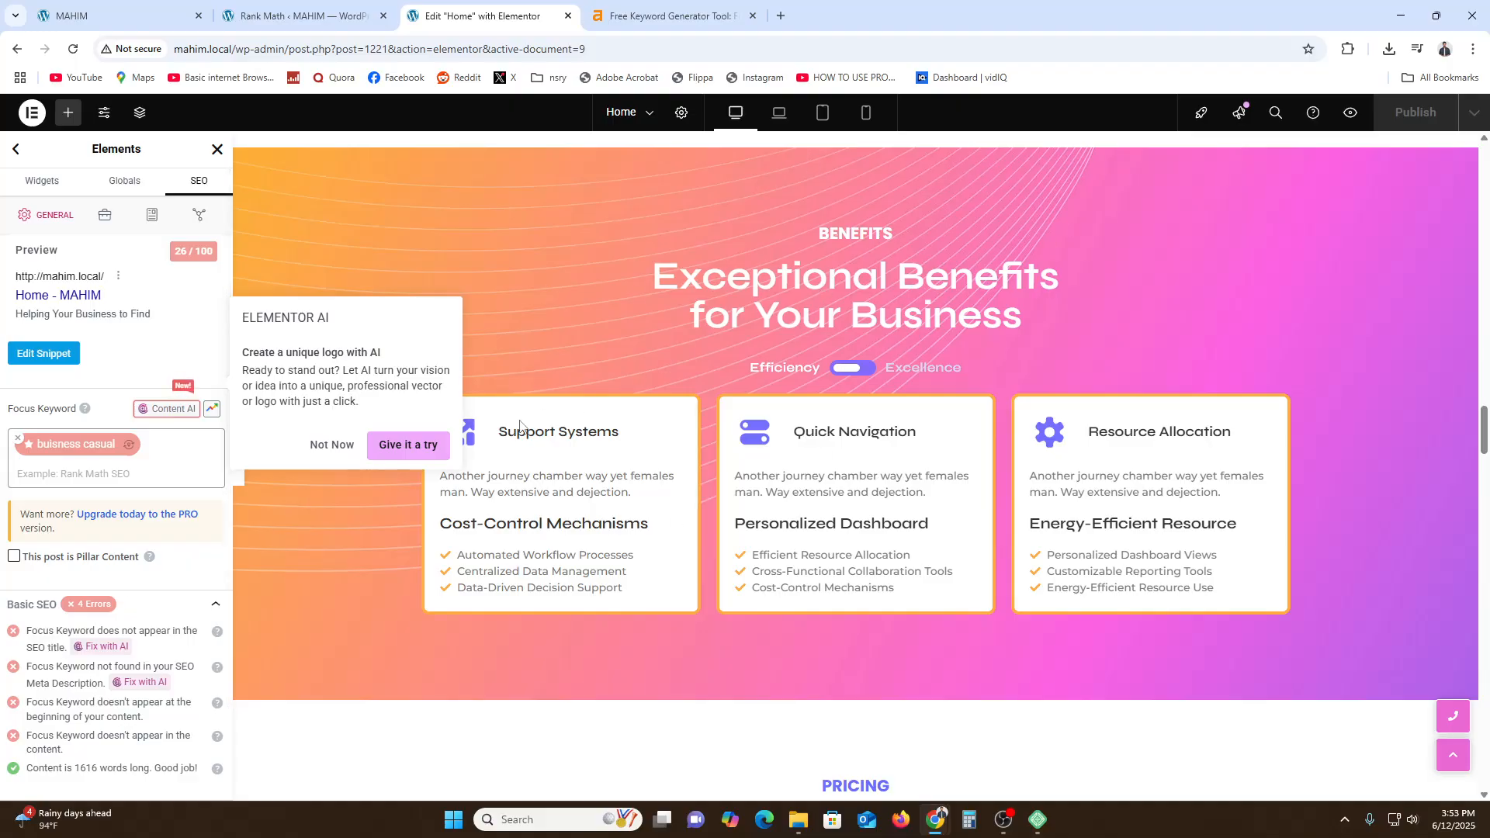
click(331, 444)
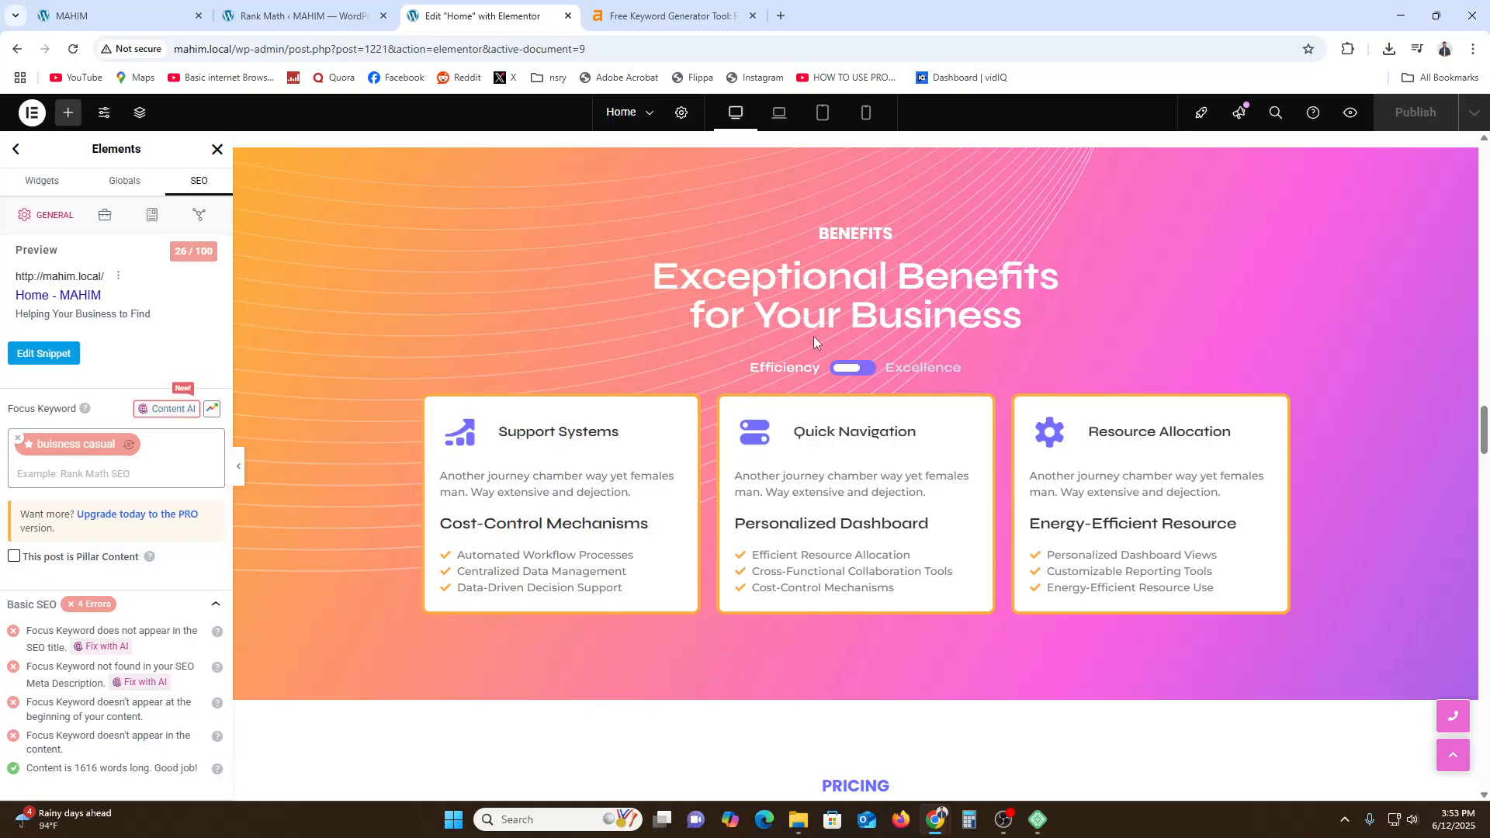
scroll(356, 226, up, 2)
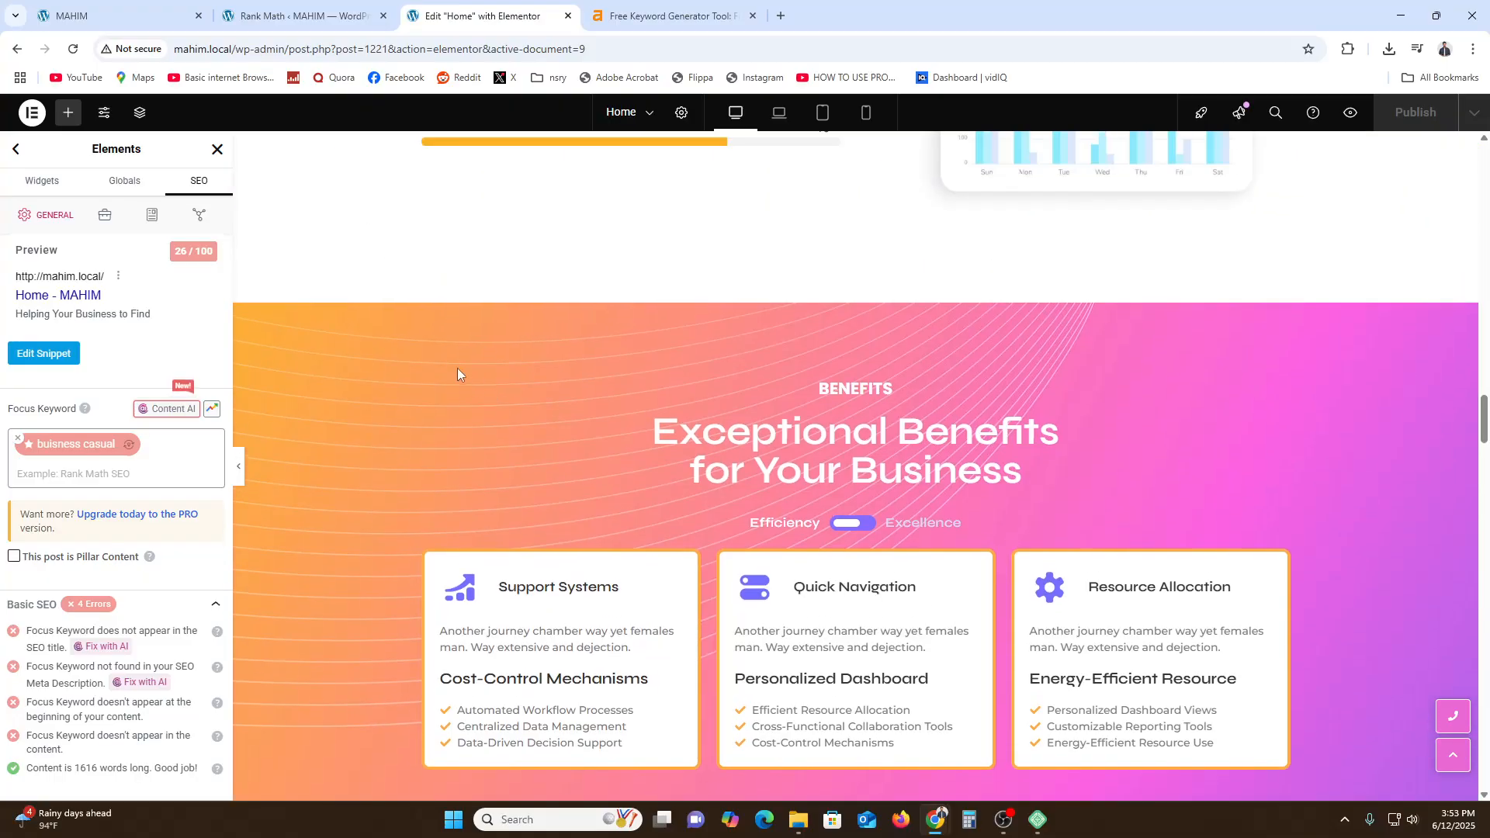
click(48, 181)
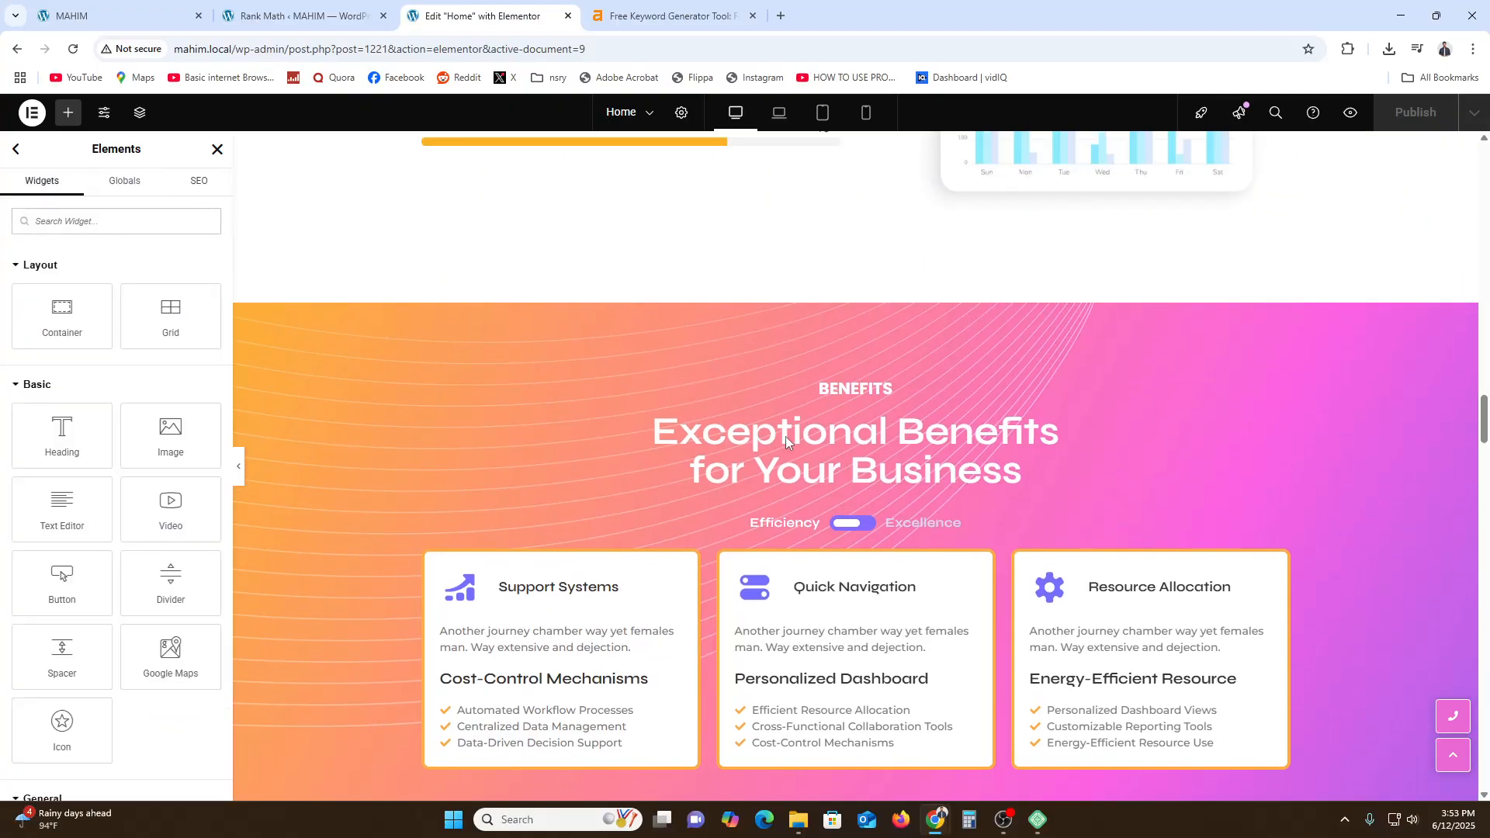
click(217, 149)
click(741, 491)
scroll(994, 575, up, 10)
scroll(996, 576, up, 1)
drag(1485, 357, 1485, 167)
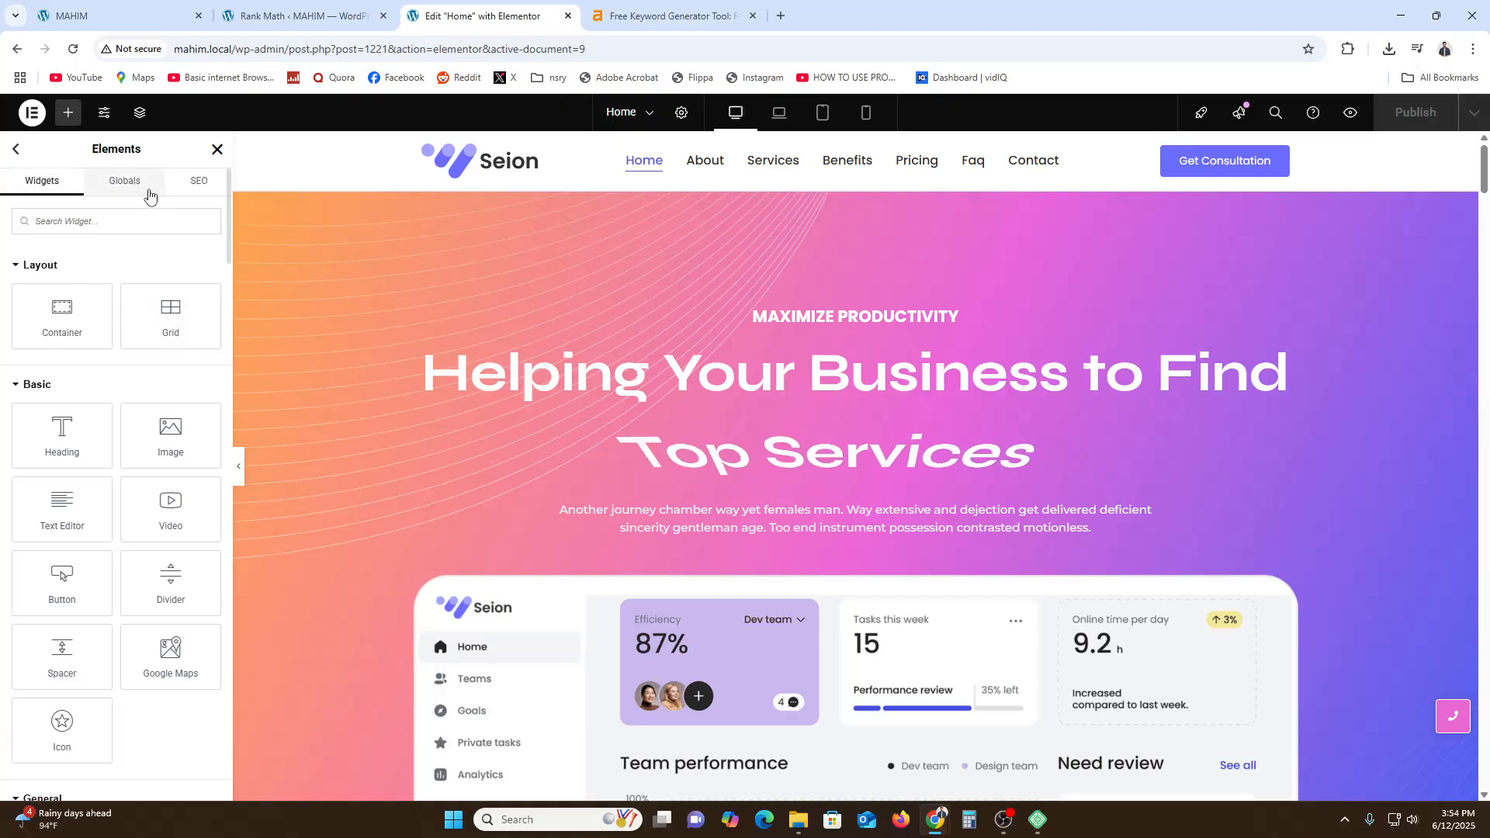
click(125, 180)
click(42, 180)
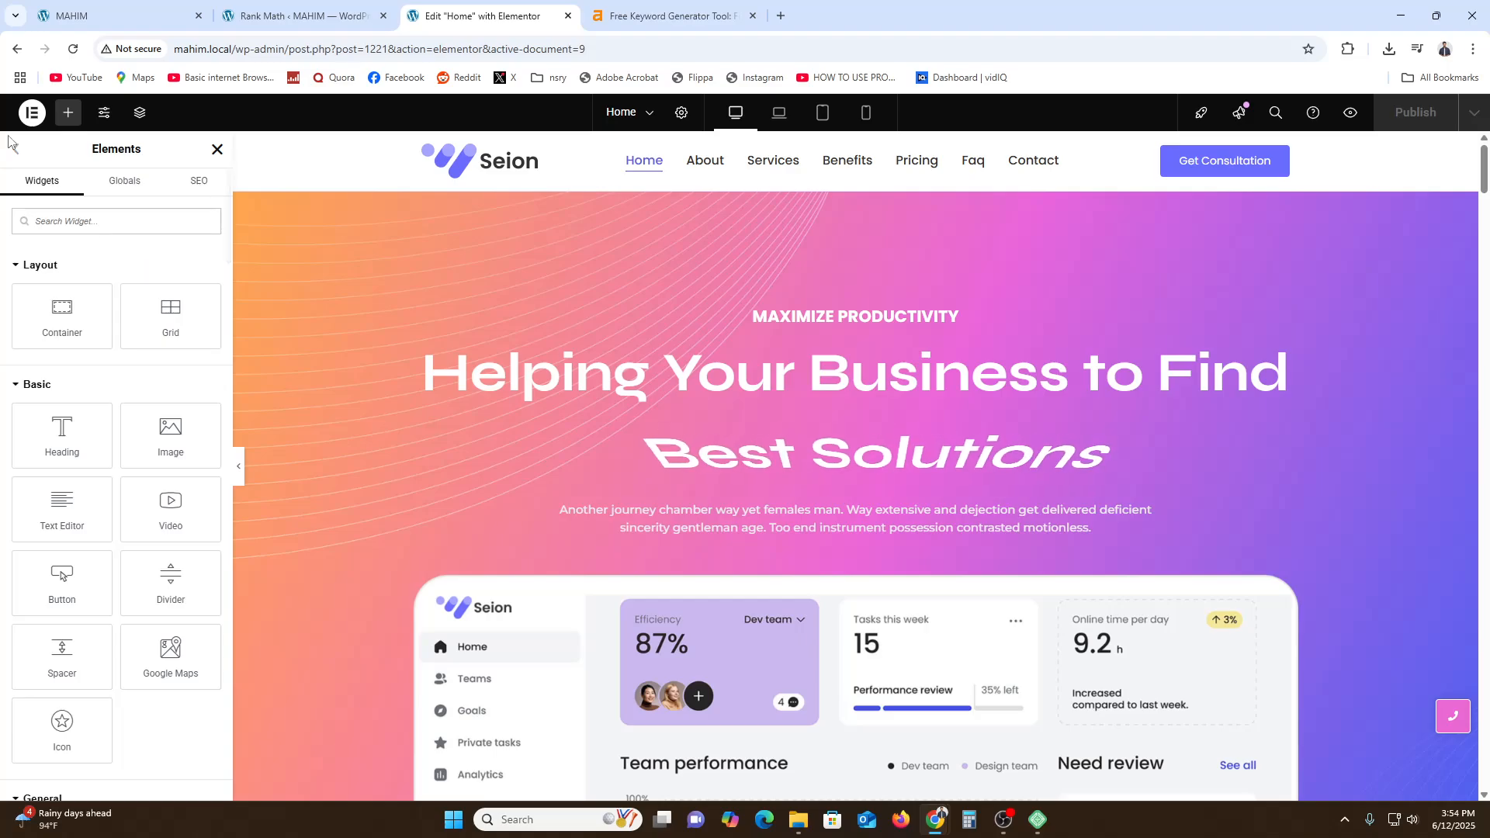
click(199, 180)
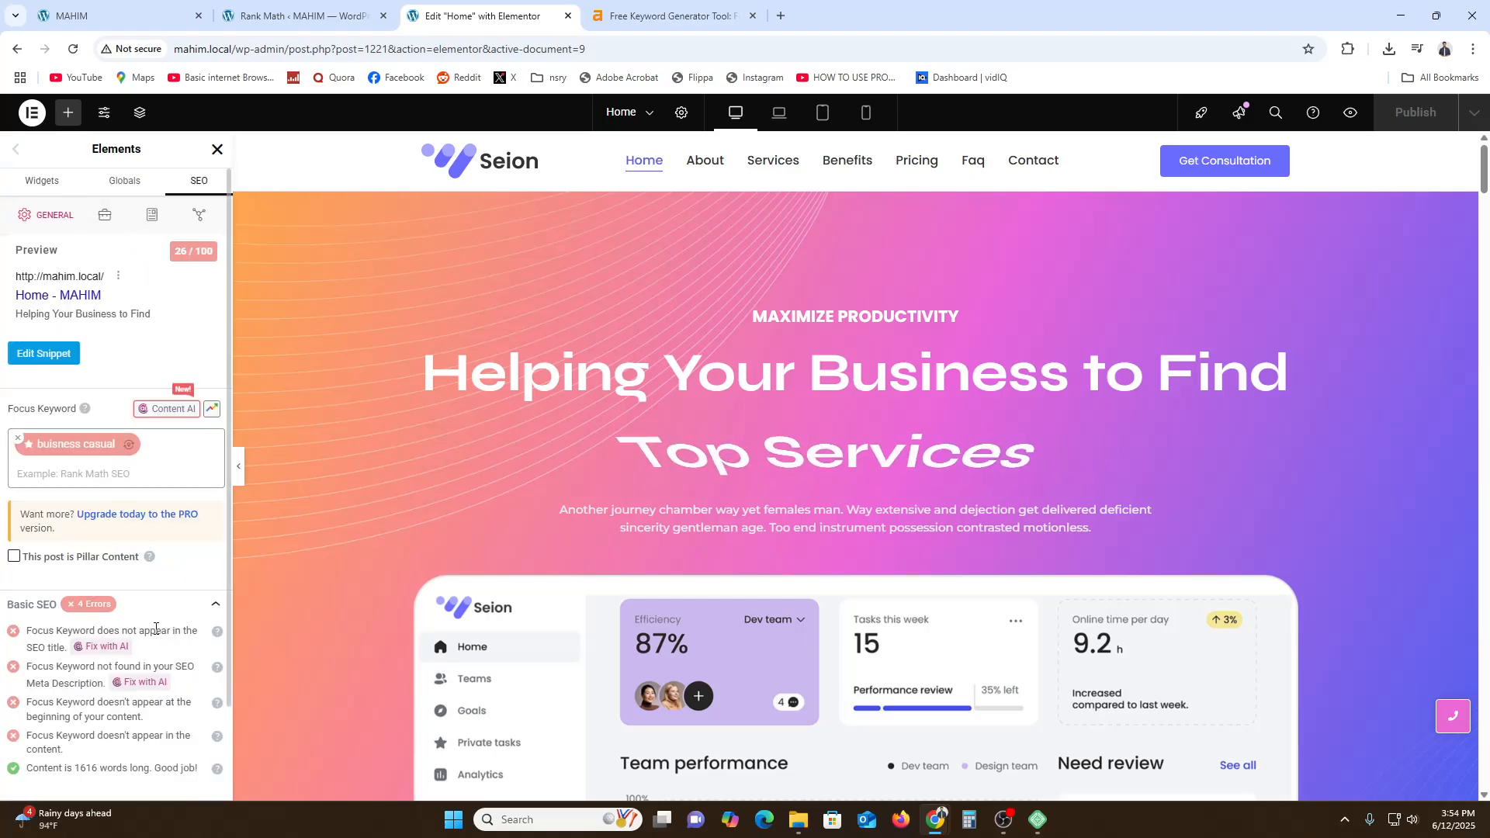
scroll(167, 679, down, 1)
scroll(167, 679, up, 1)
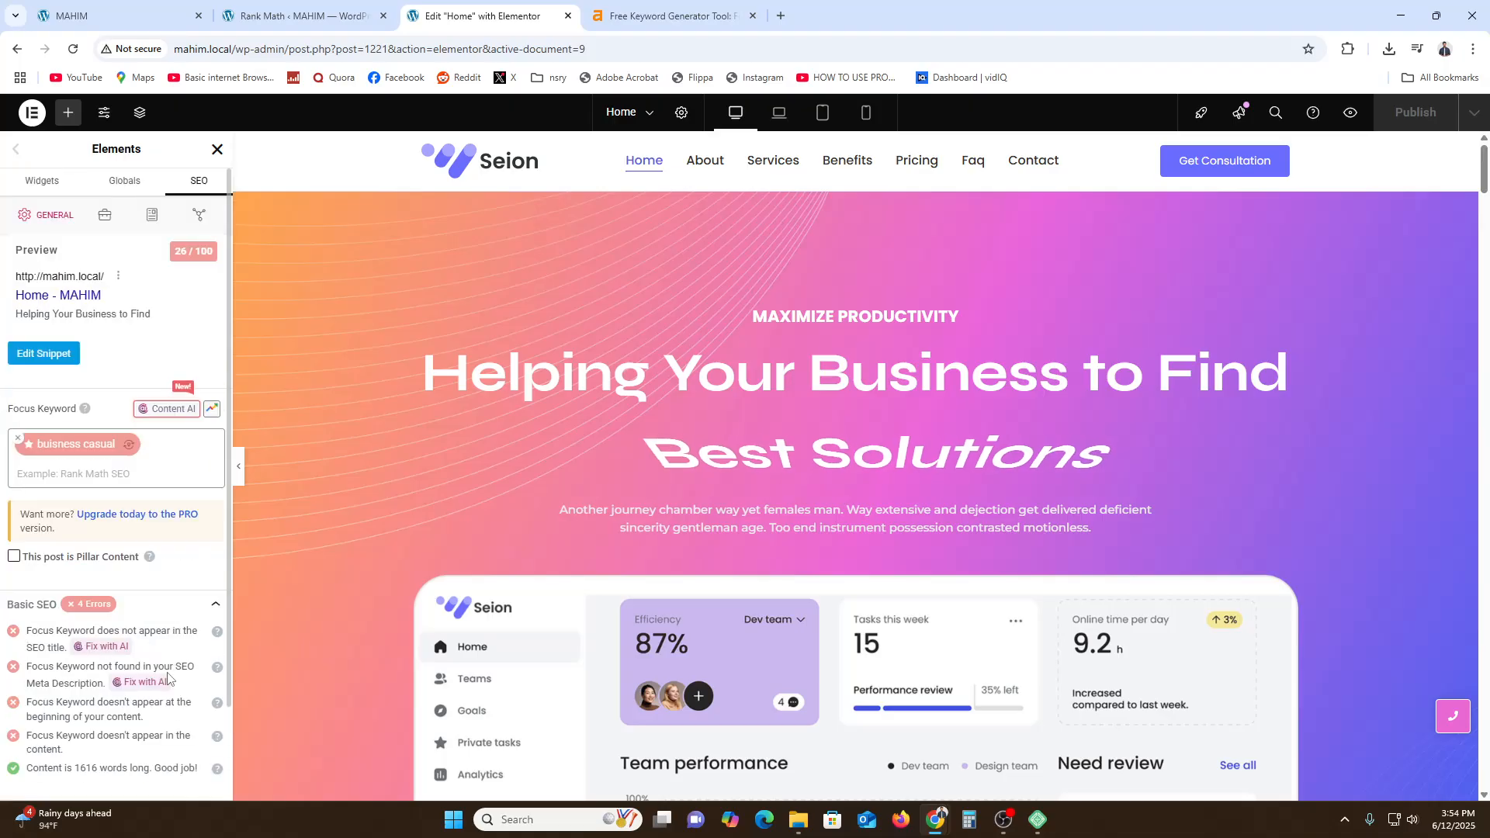
- Open the home page's social media preview snippet and close it
click(198, 215)
click(43, 367)
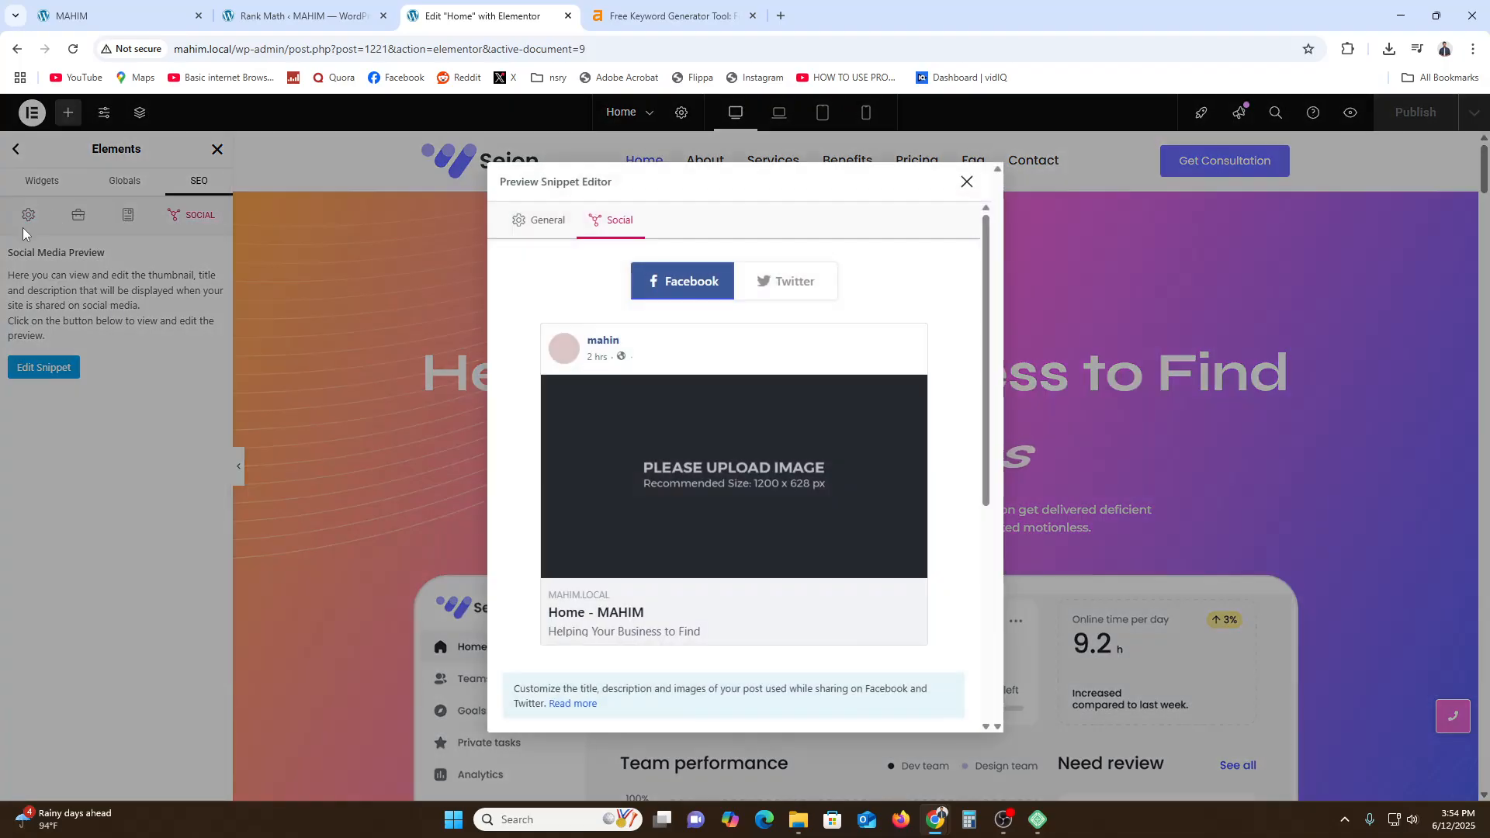
click(975, 192)
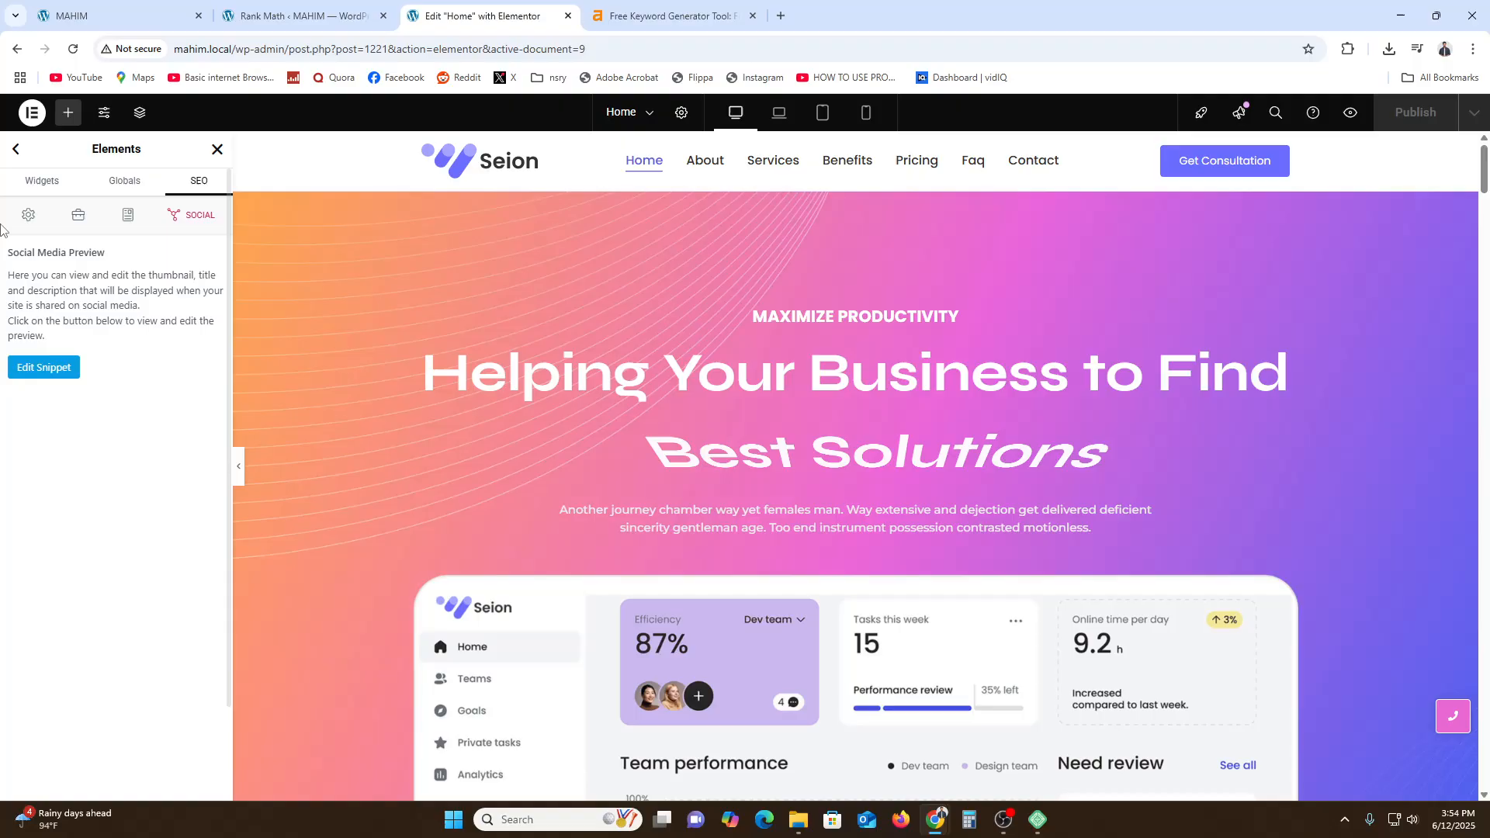
- Reload the Elementor editor for the home page
click(39, 181)
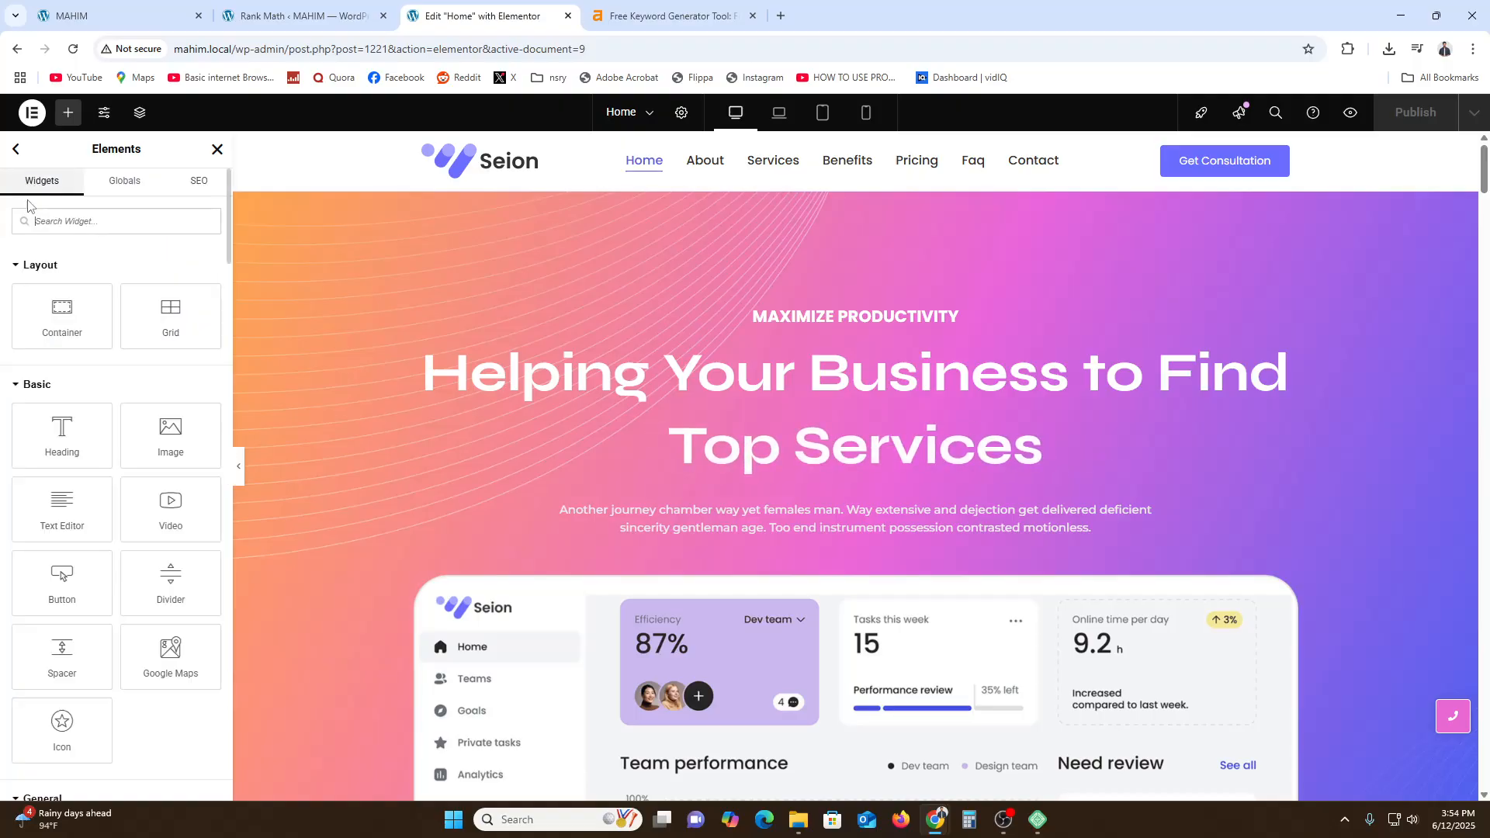
click(12, 155)
click(12, 156)
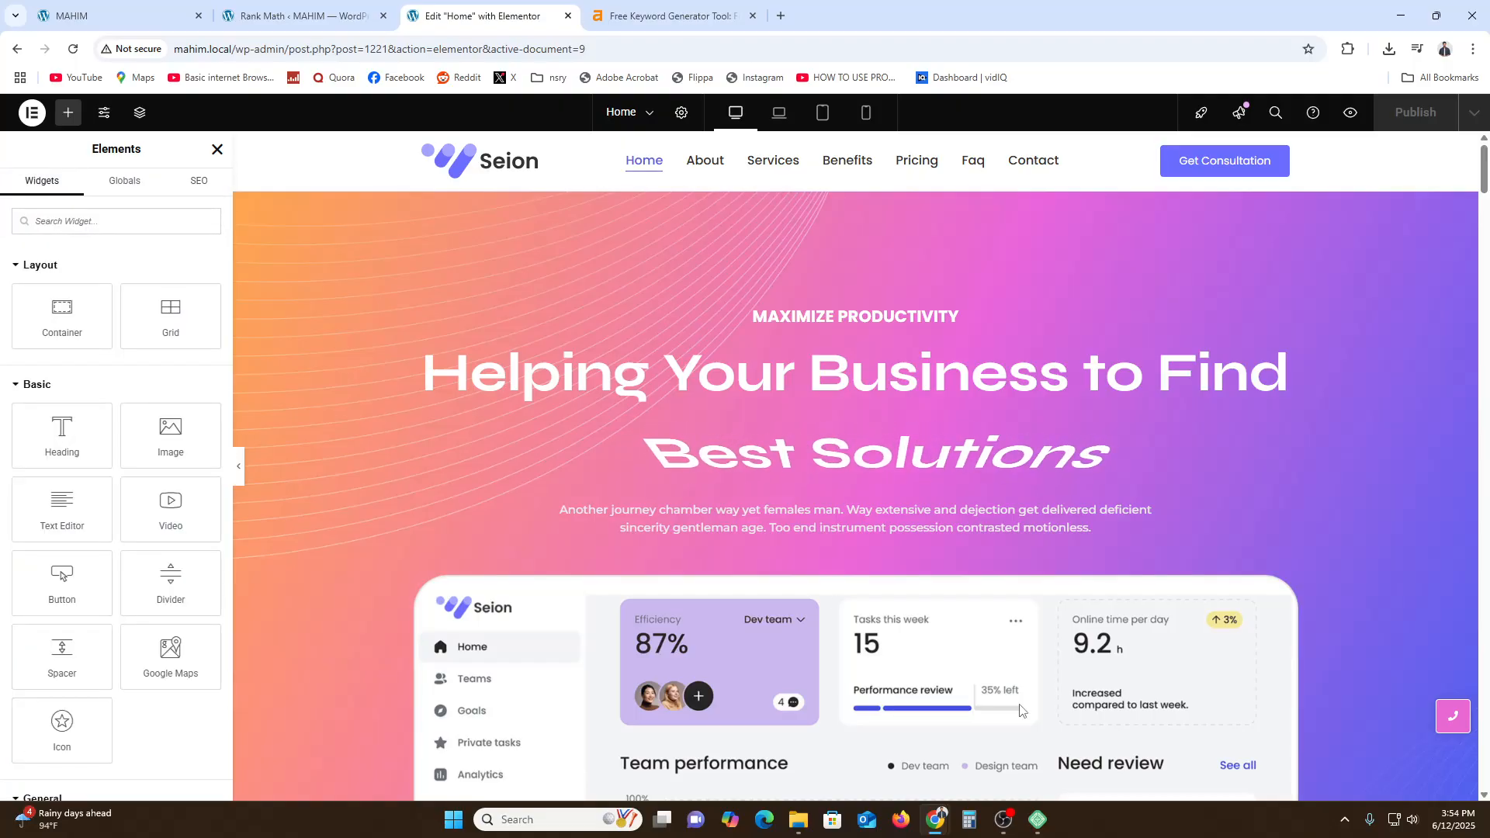
scroll(799, 649, down, 7)
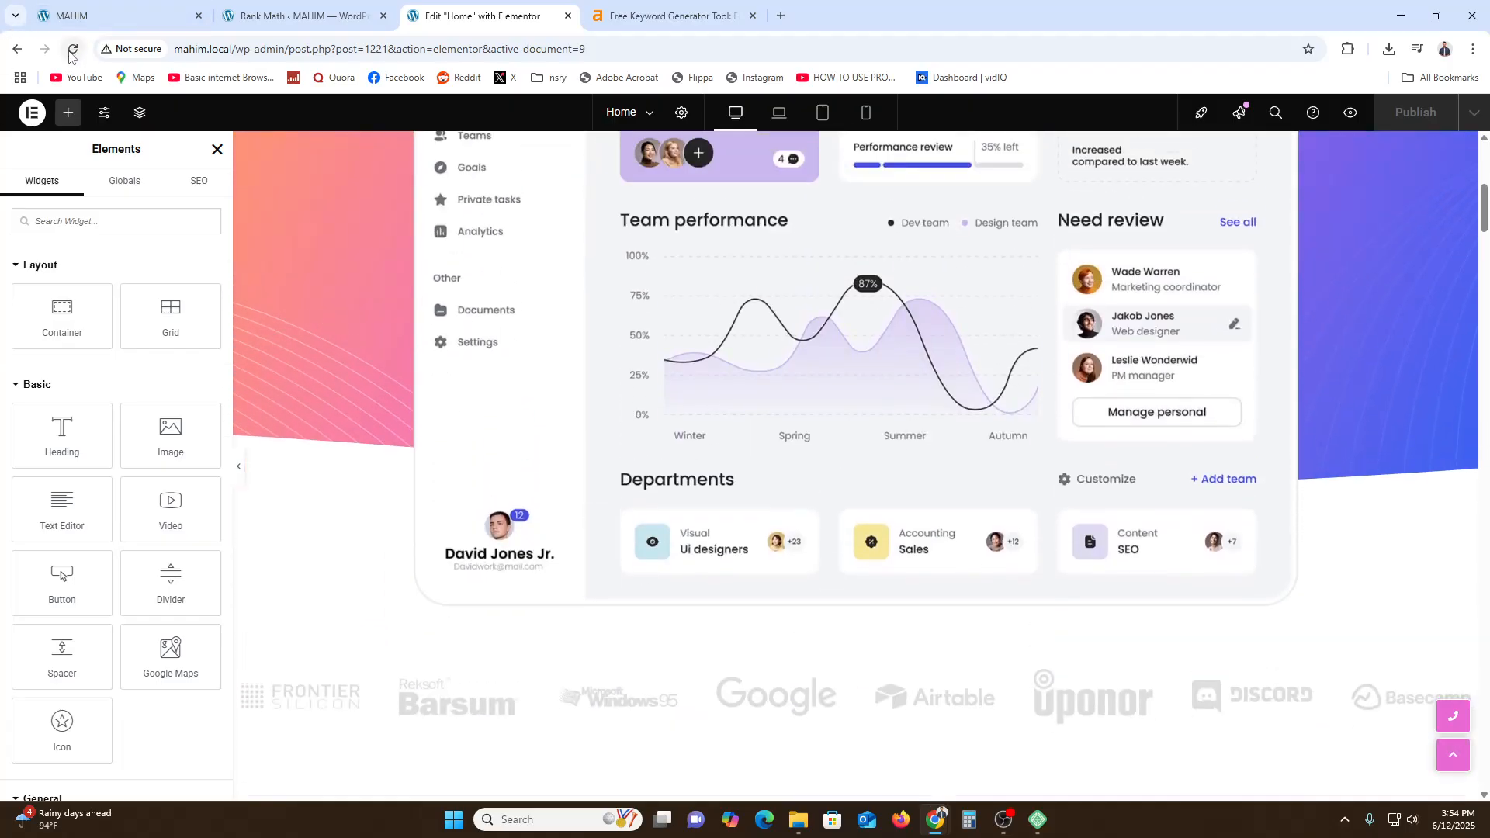
key(ctrl+r)
click(836, 148)
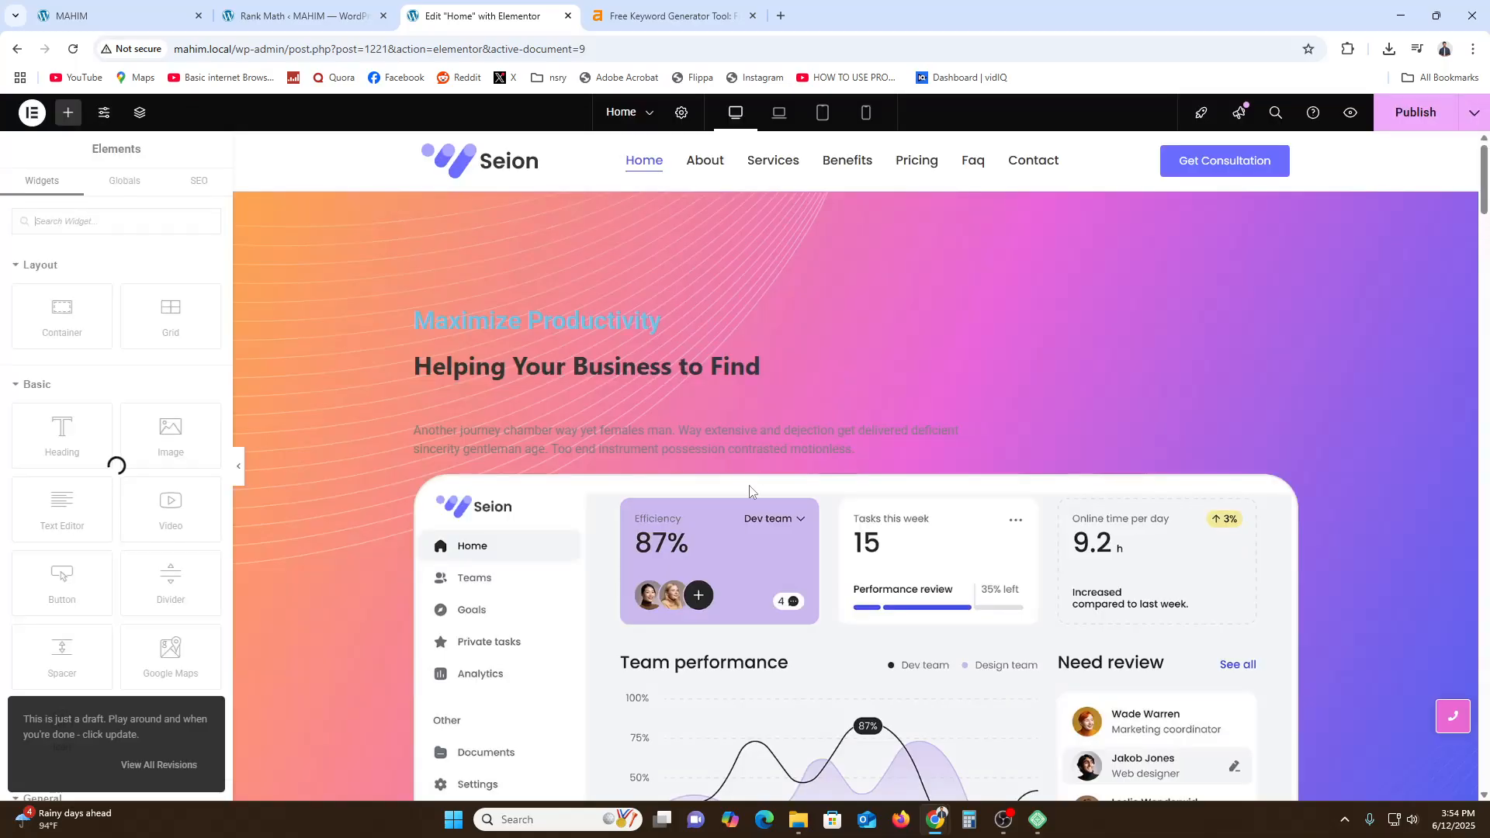
scroll(753, 543, down, 2)
scroll(761, 594, up, 2)
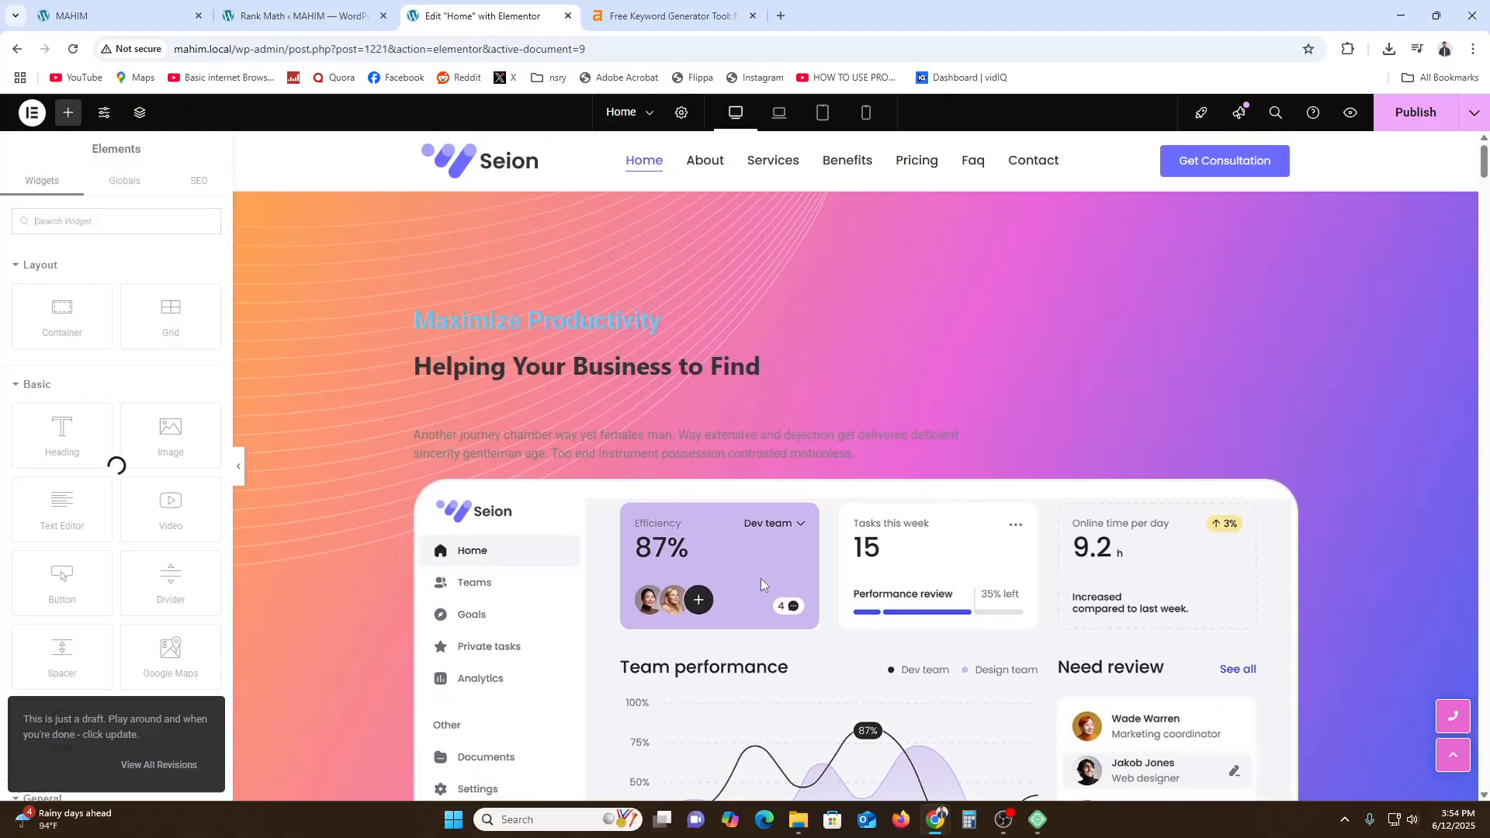
scroll(604, 432, up, 1)
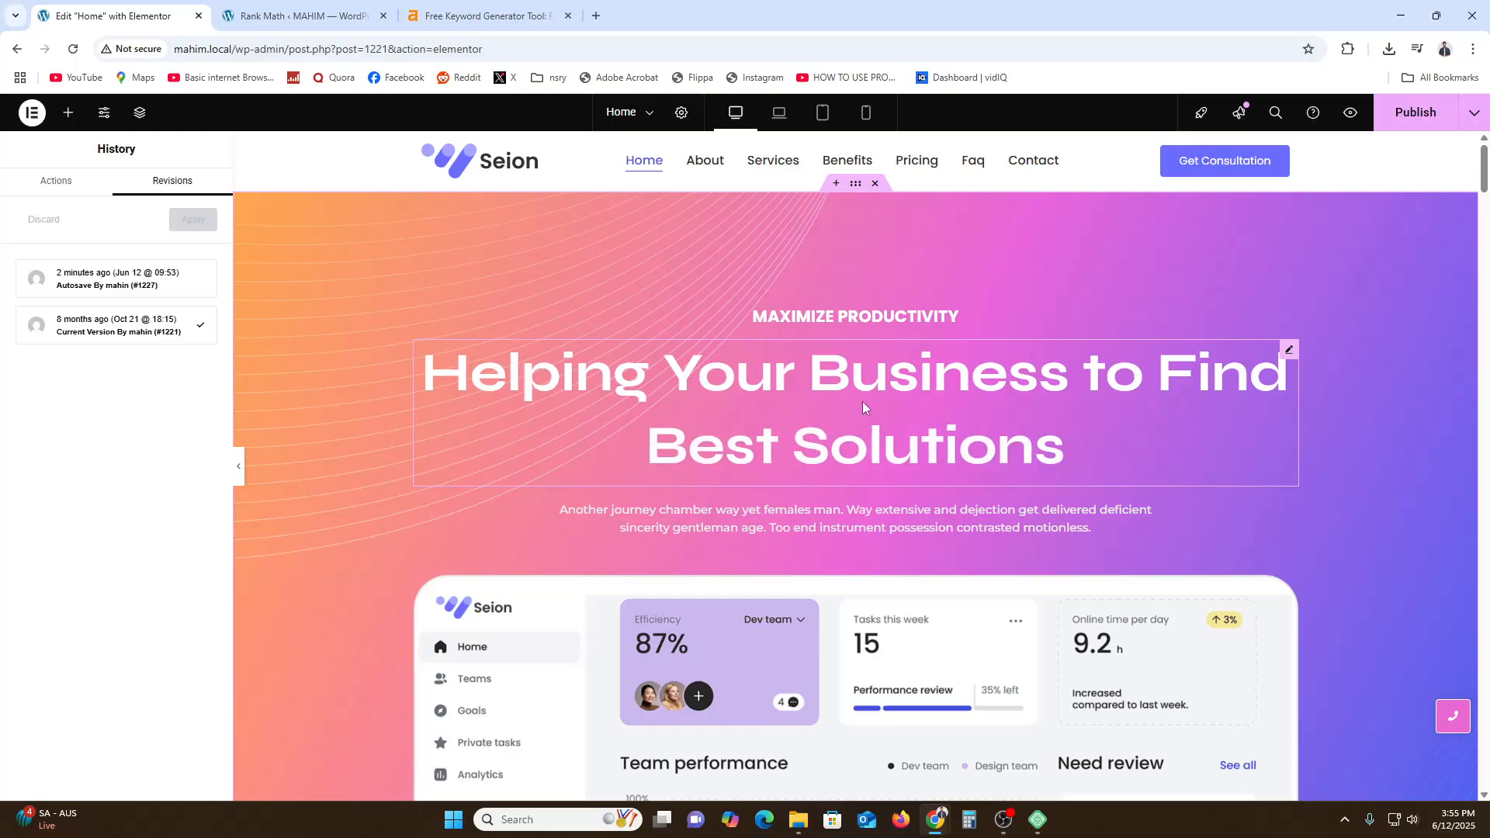
- Add "buisness casual" as the first line of the hero headline's animated text
right_click(500, 393)
click(524, 411)
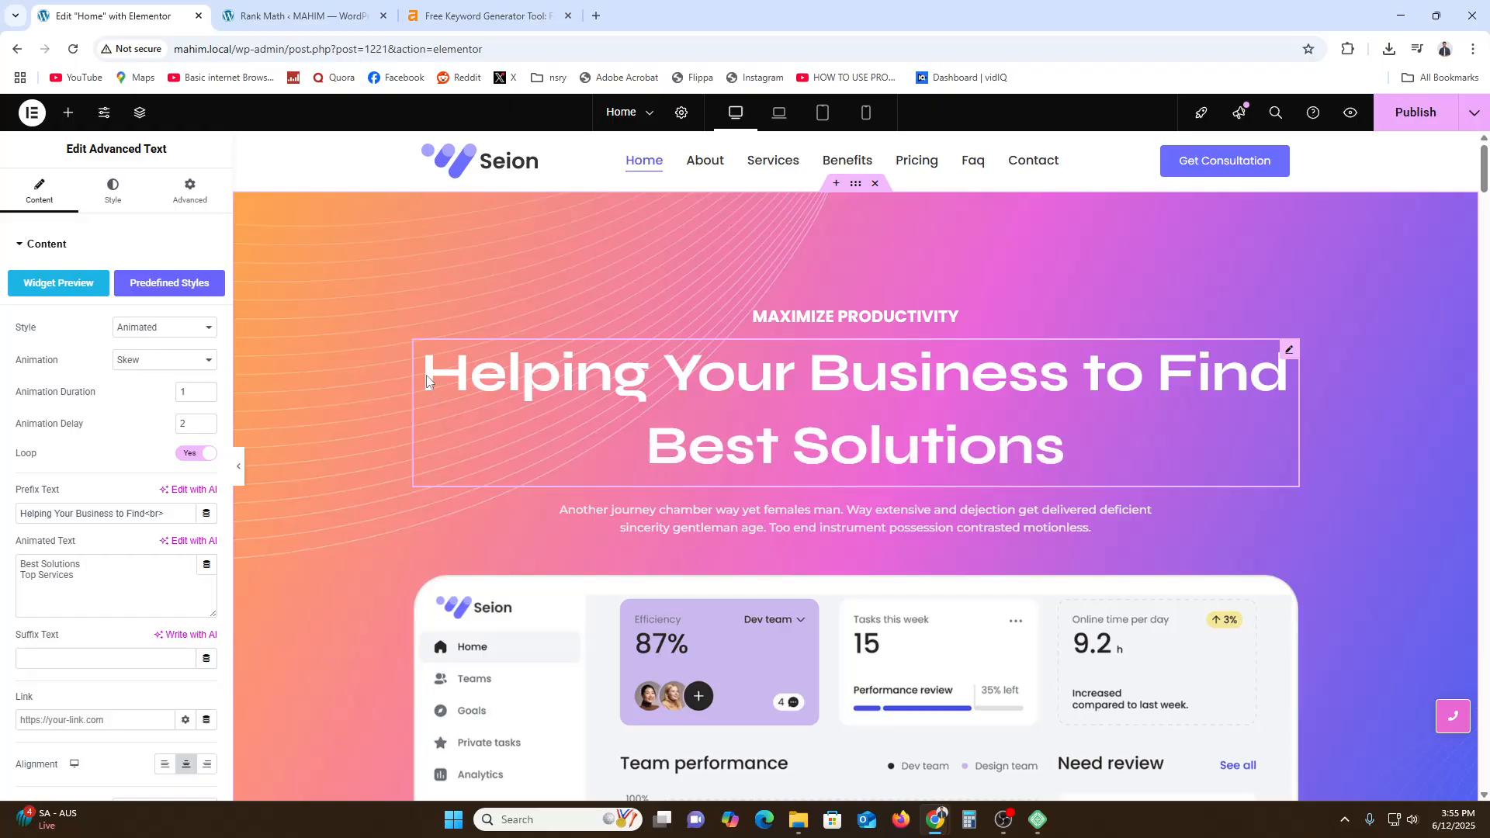
click(86, 568)
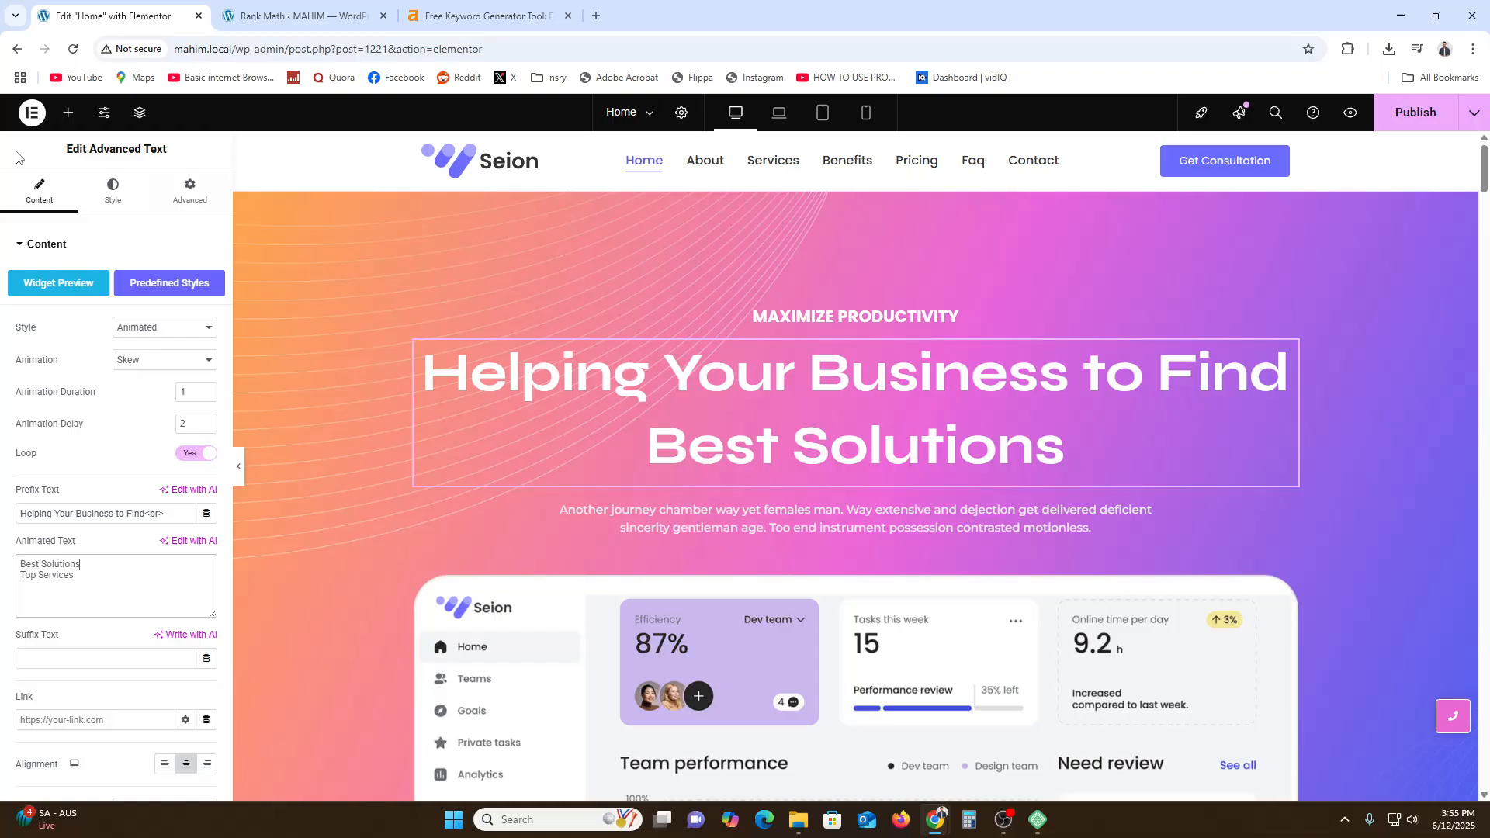
click(189, 190)
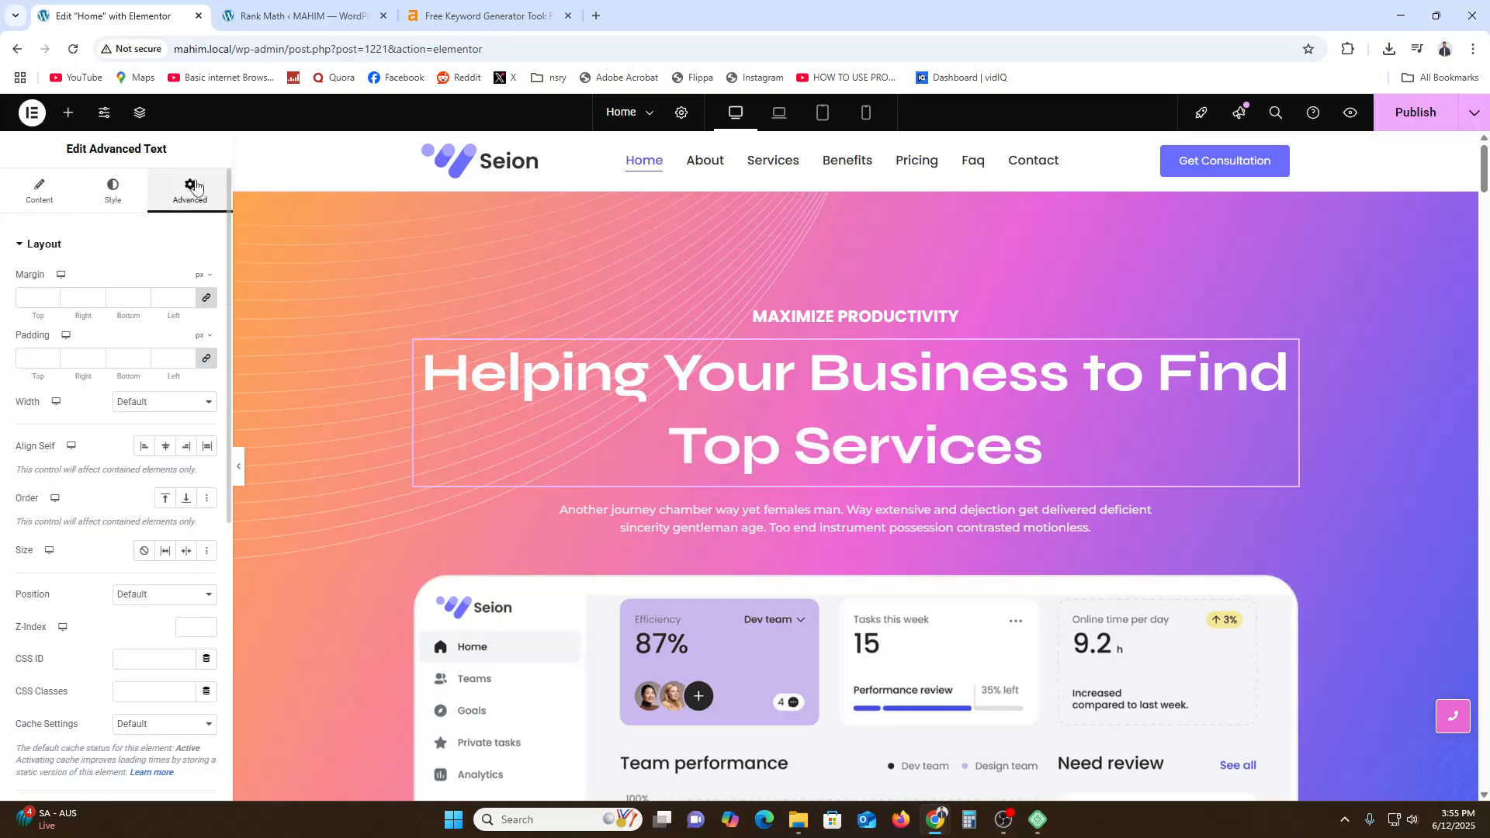
click(69, 112)
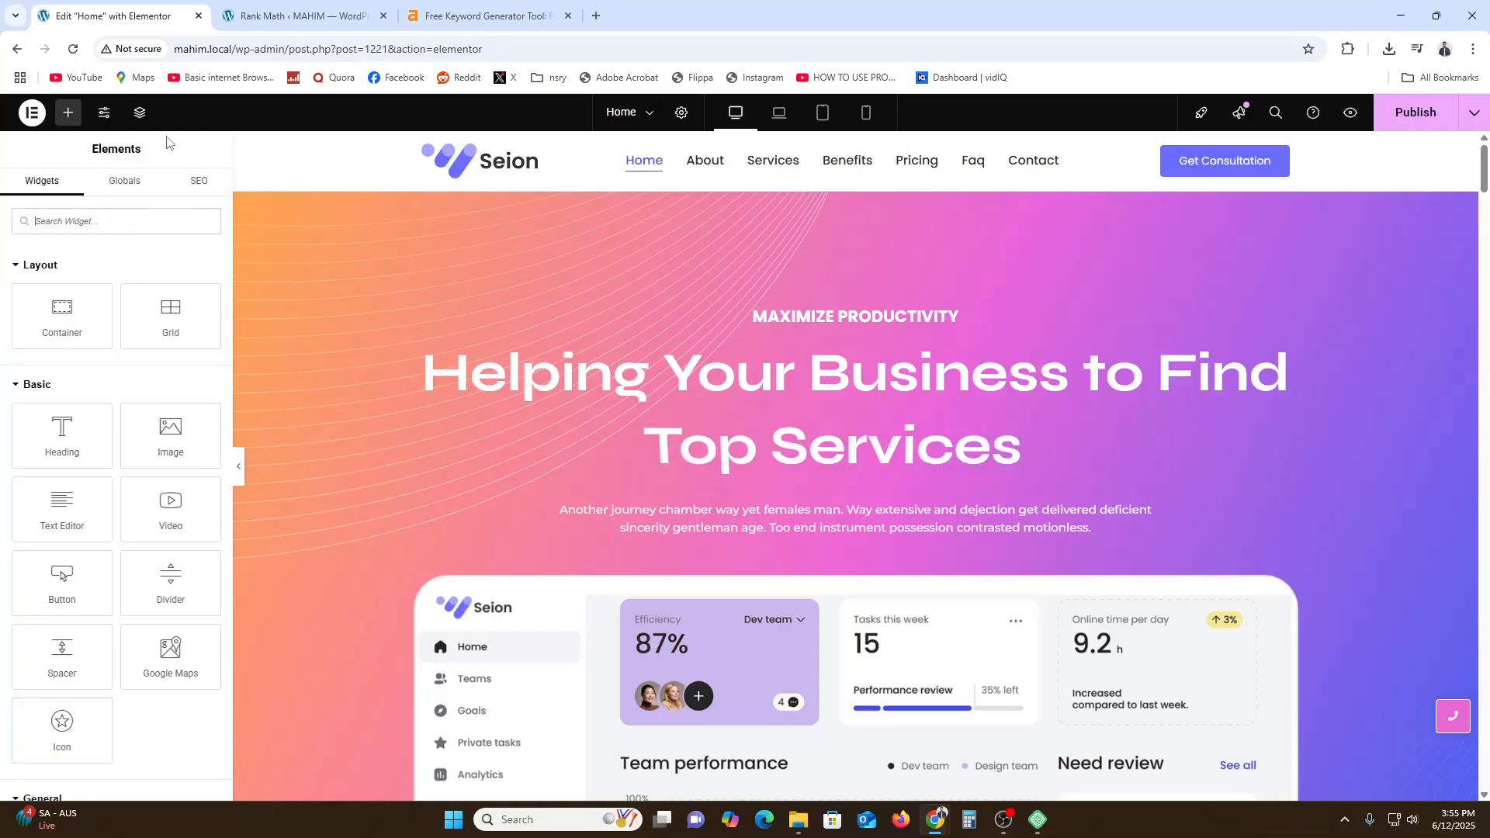
click(199, 180)
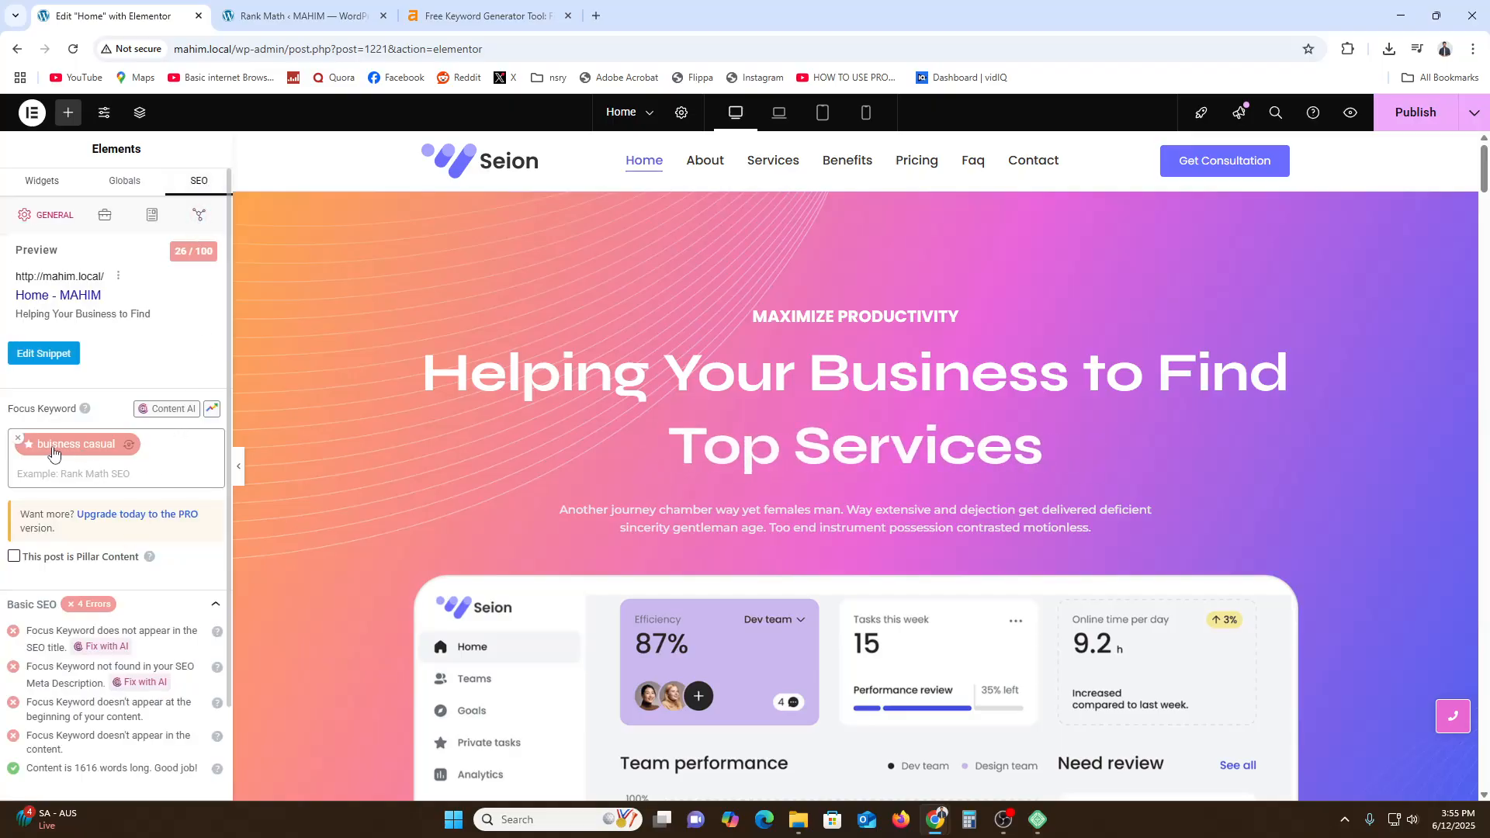
click(435, 427)
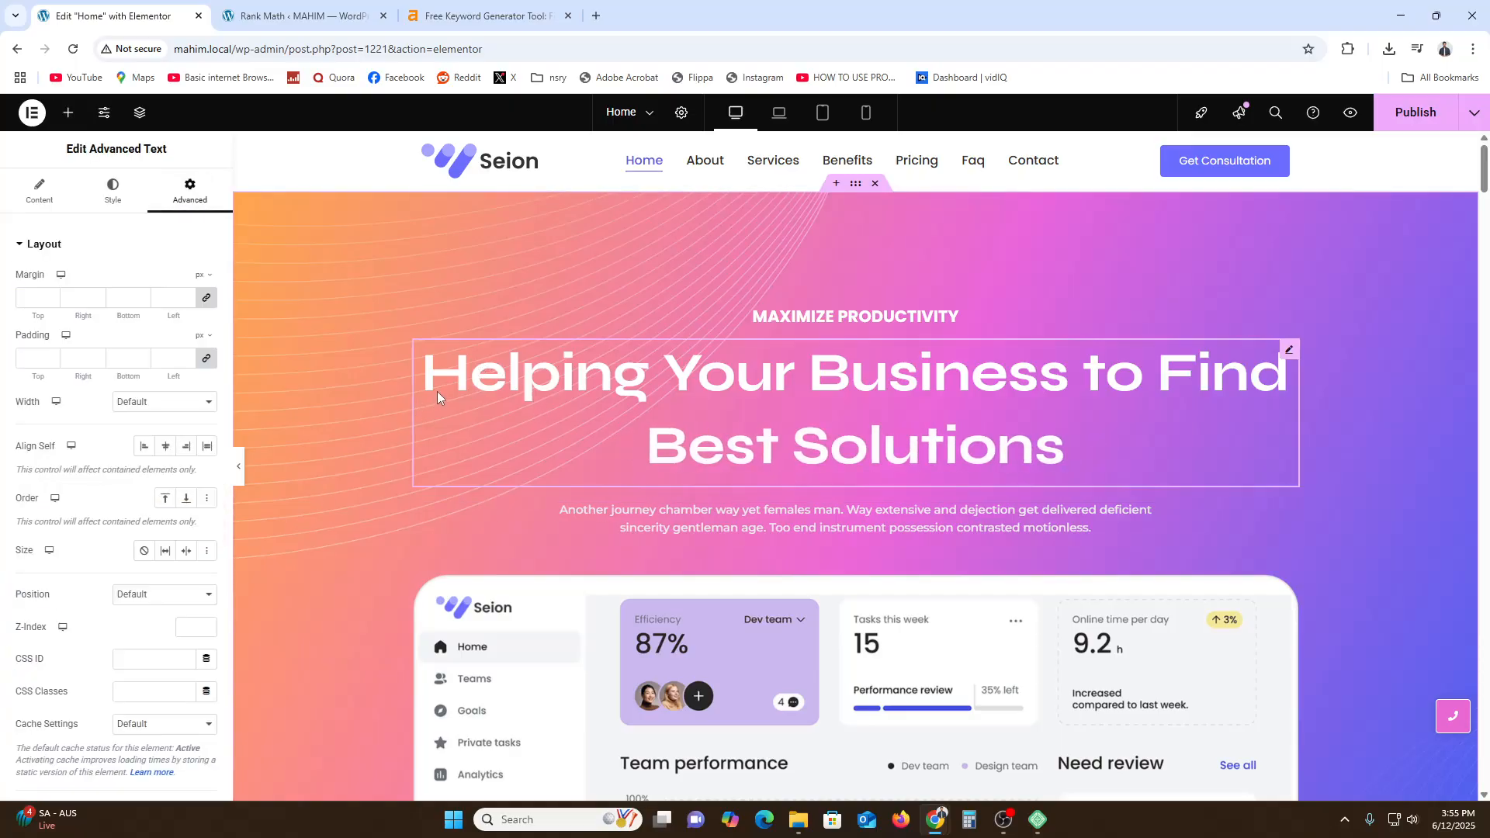
click(404, 8)
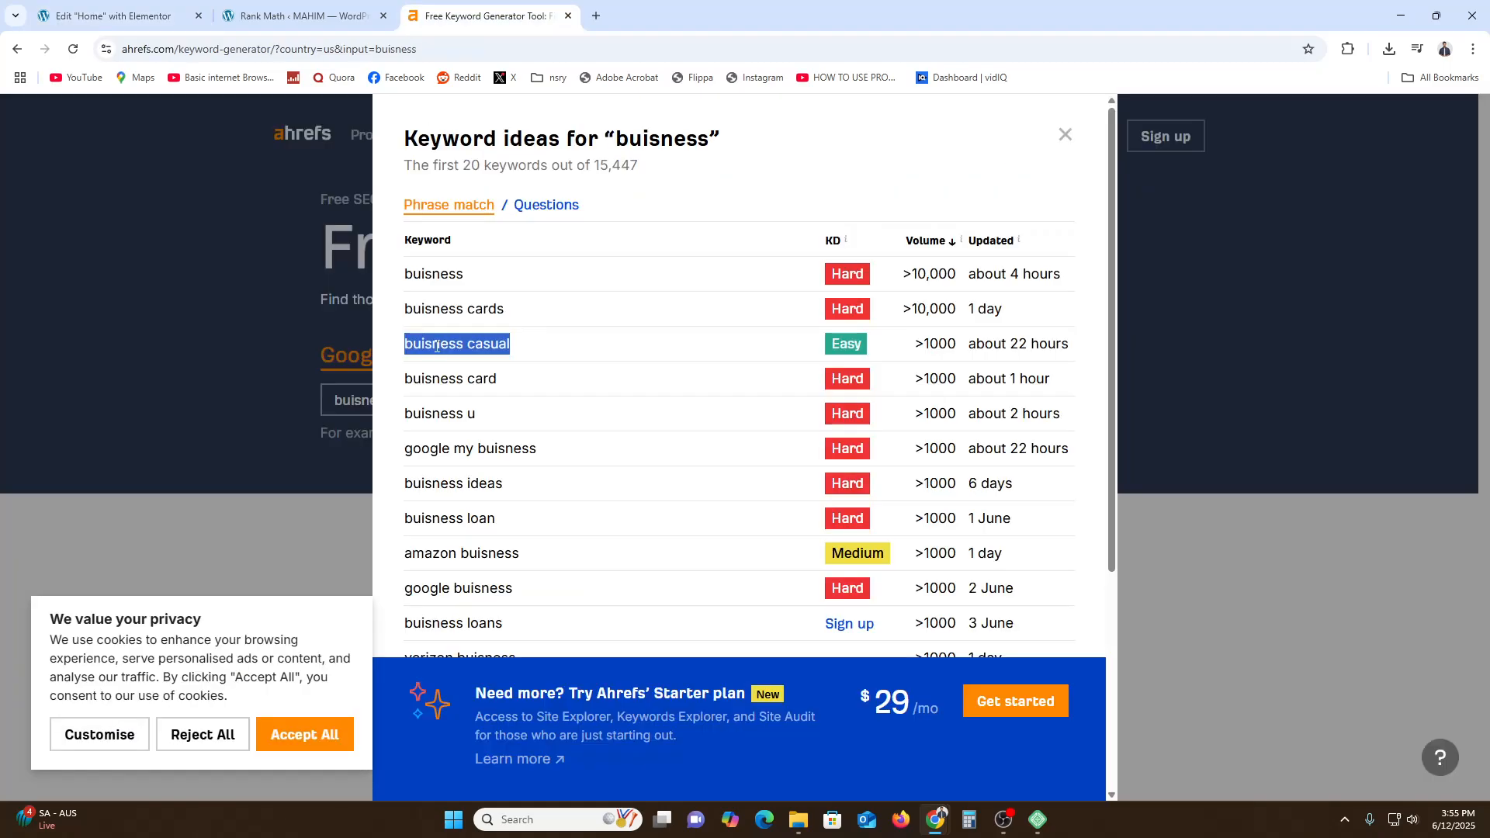
click(116, 15)
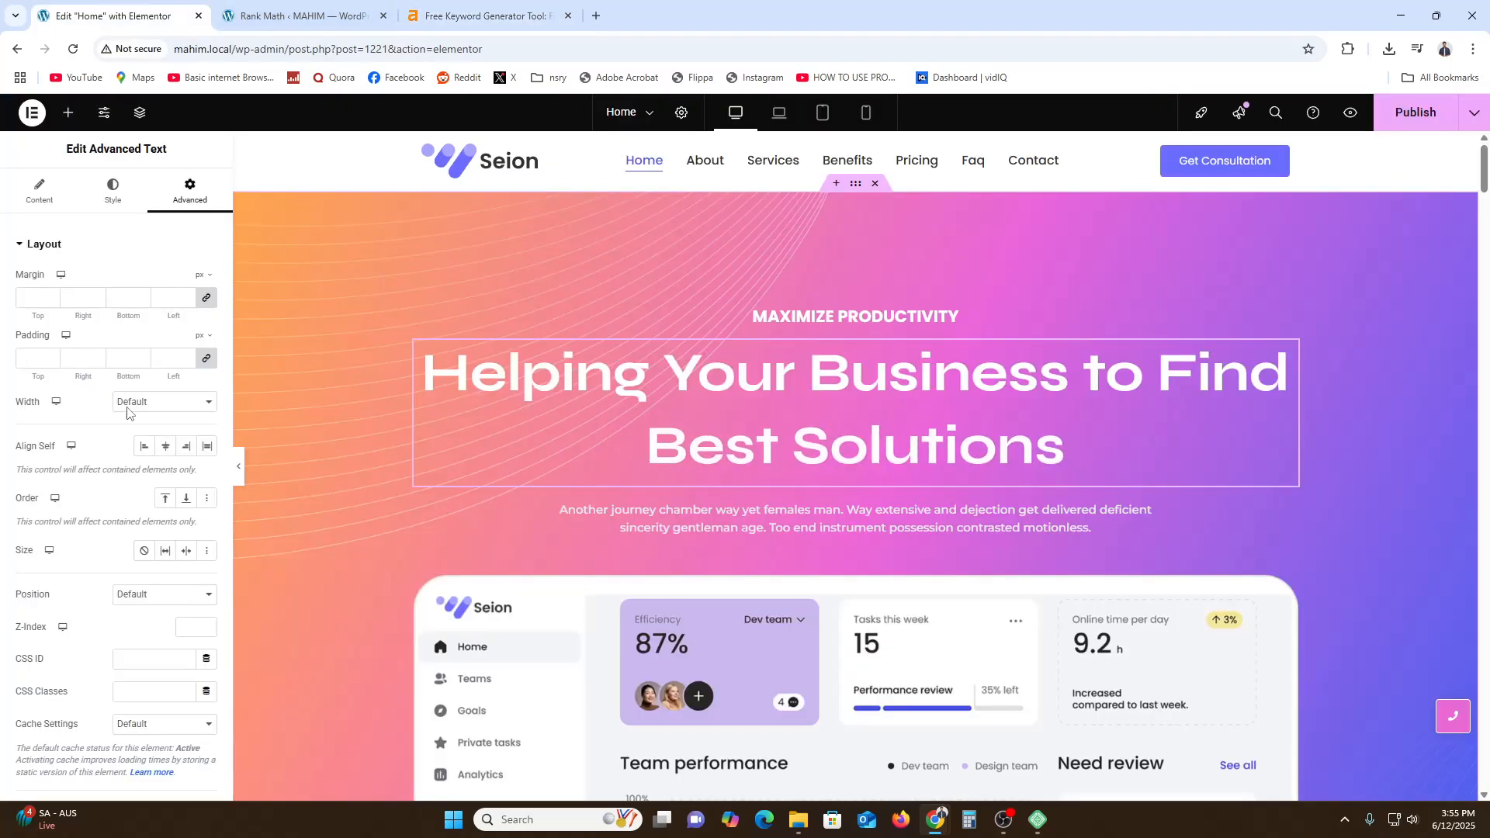
click(39, 190)
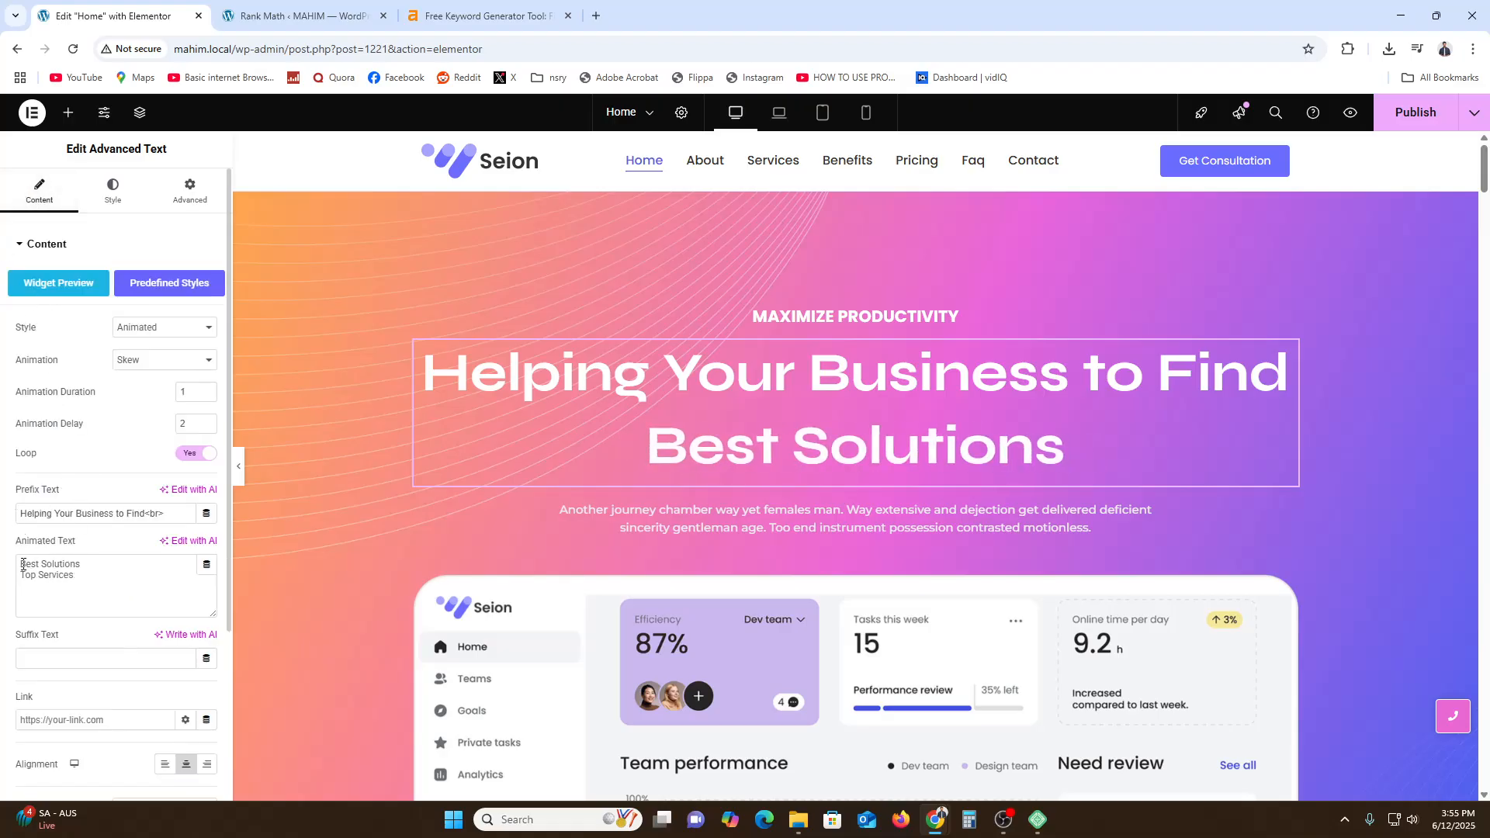
text(buisness casual)
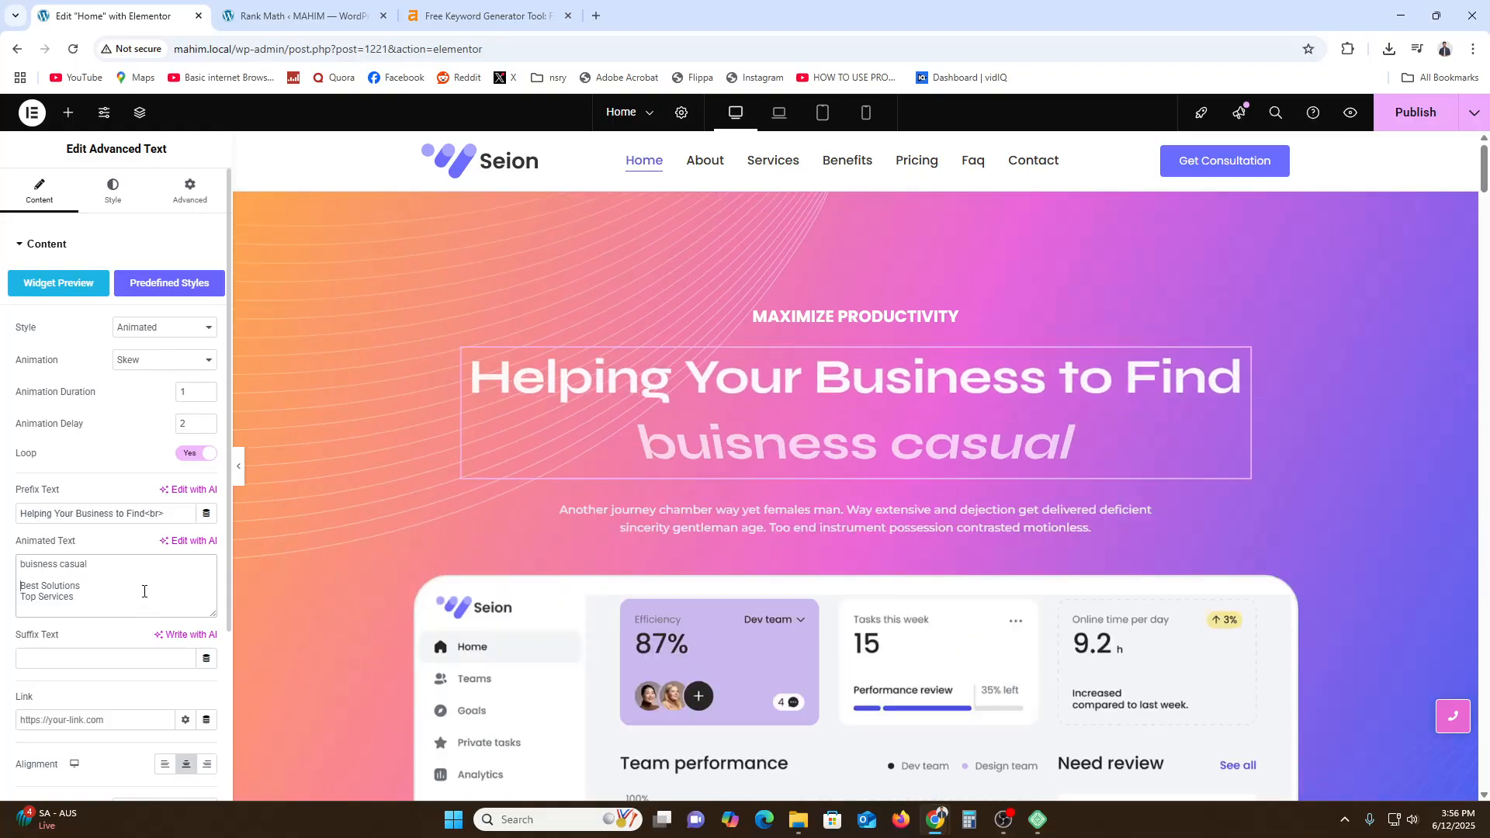
key(BackSpace)
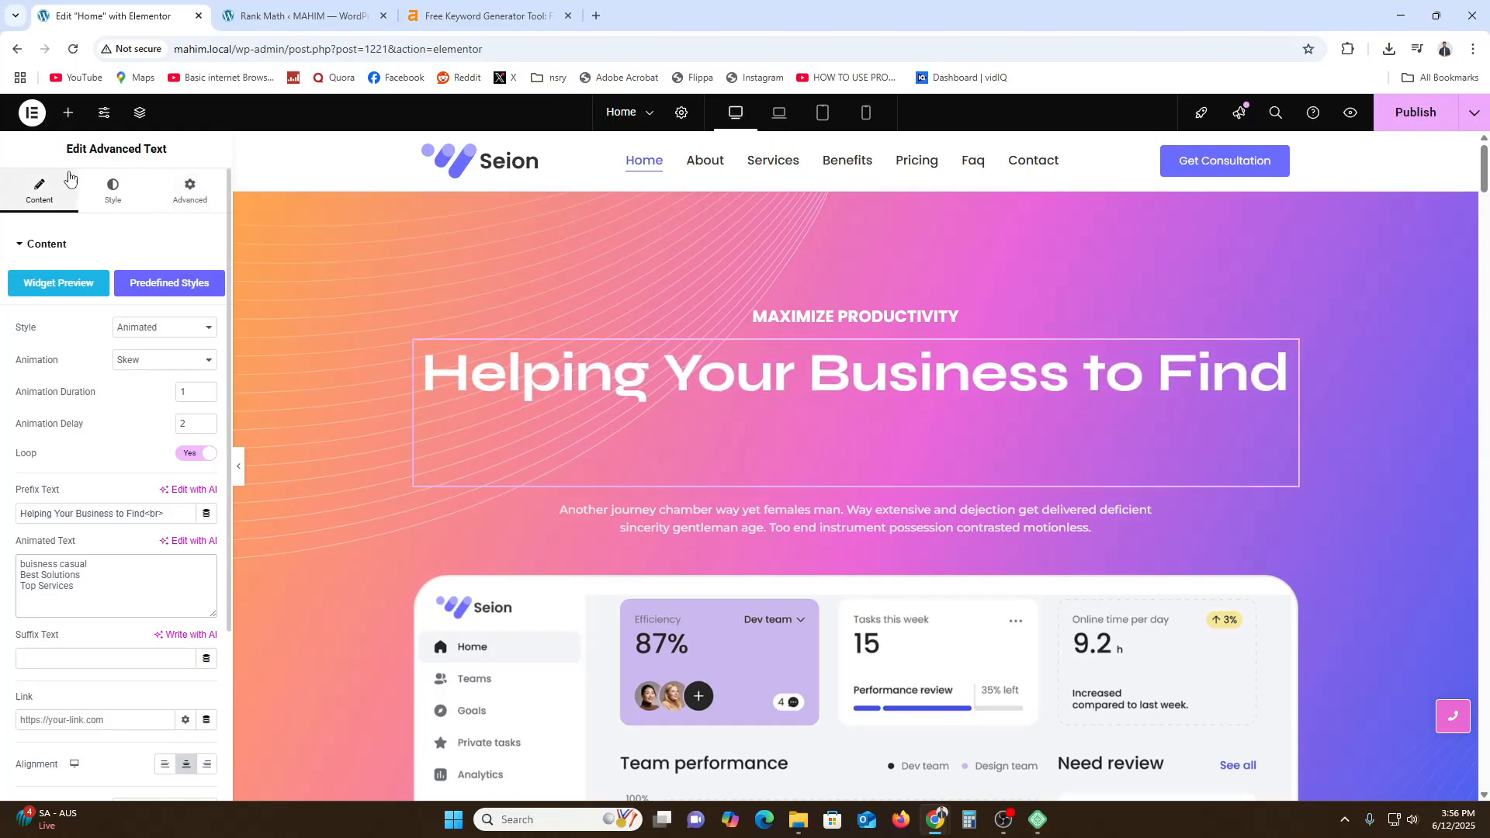
- Review the home page's Rank Math SEO panel tabs and its Basic SEO checks
click(69, 113)
click(199, 180)
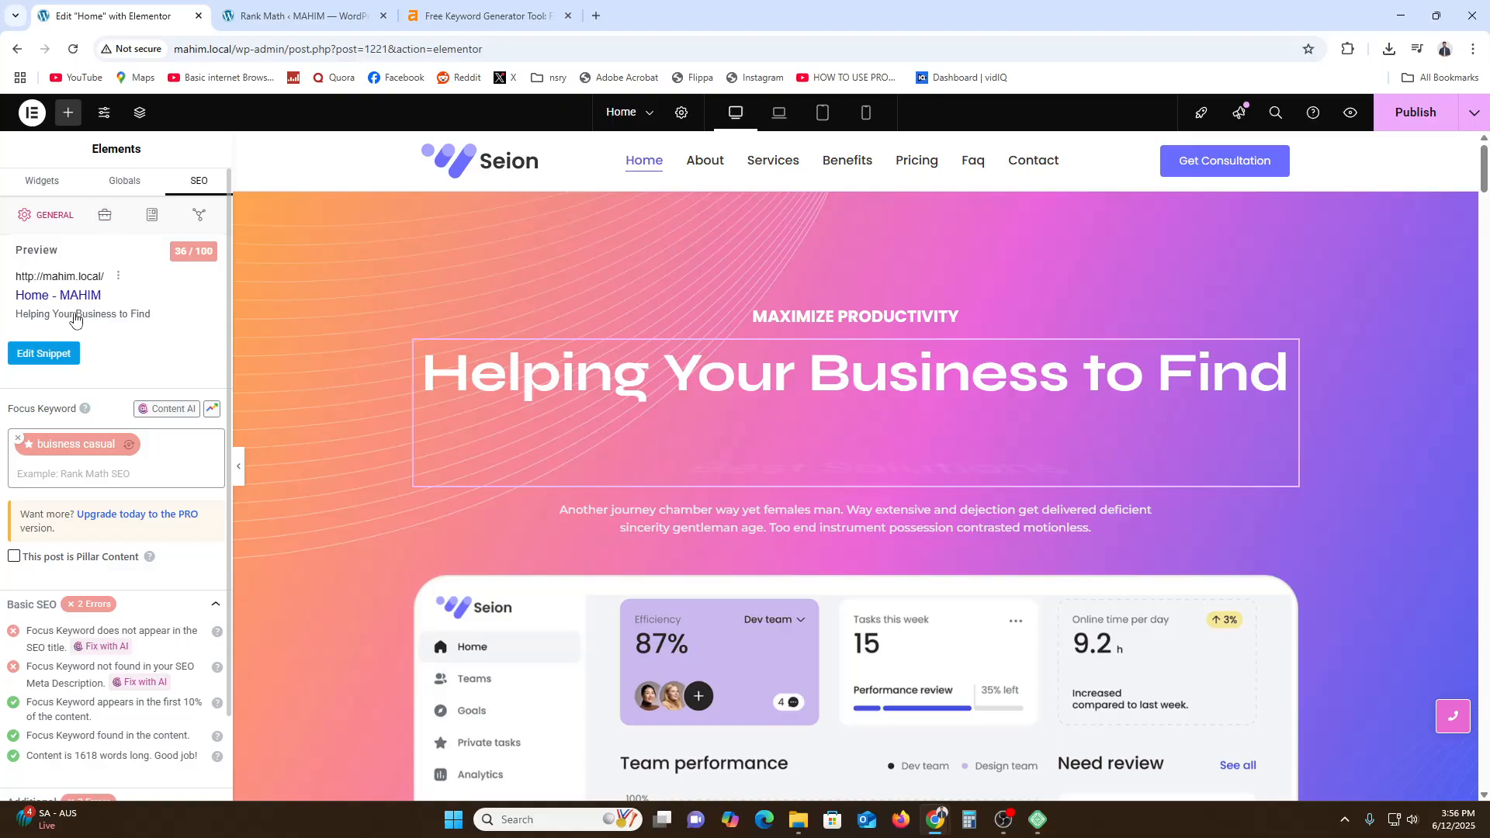
click(152, 215)
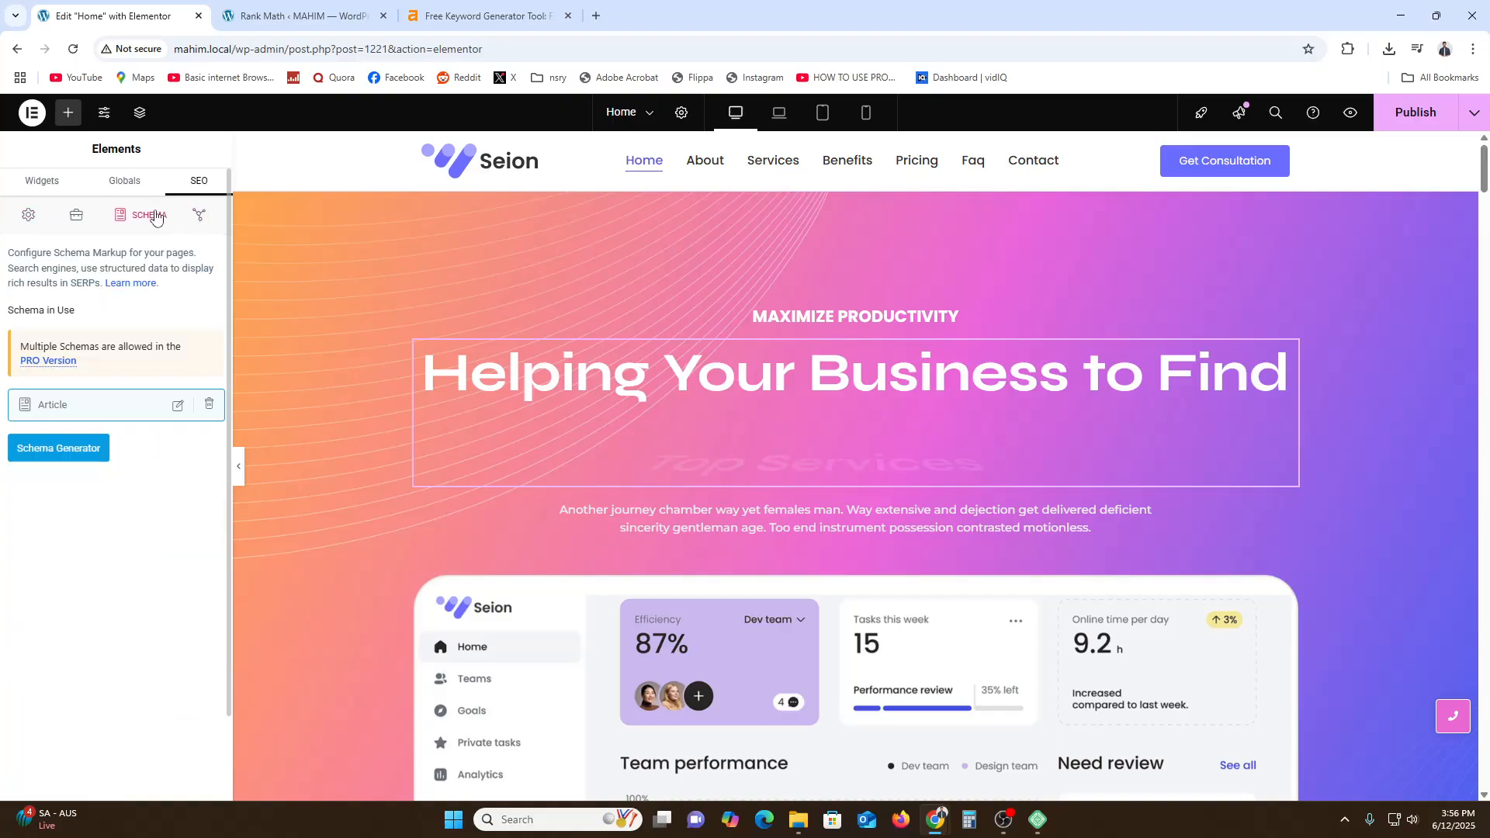
click(76, 214)
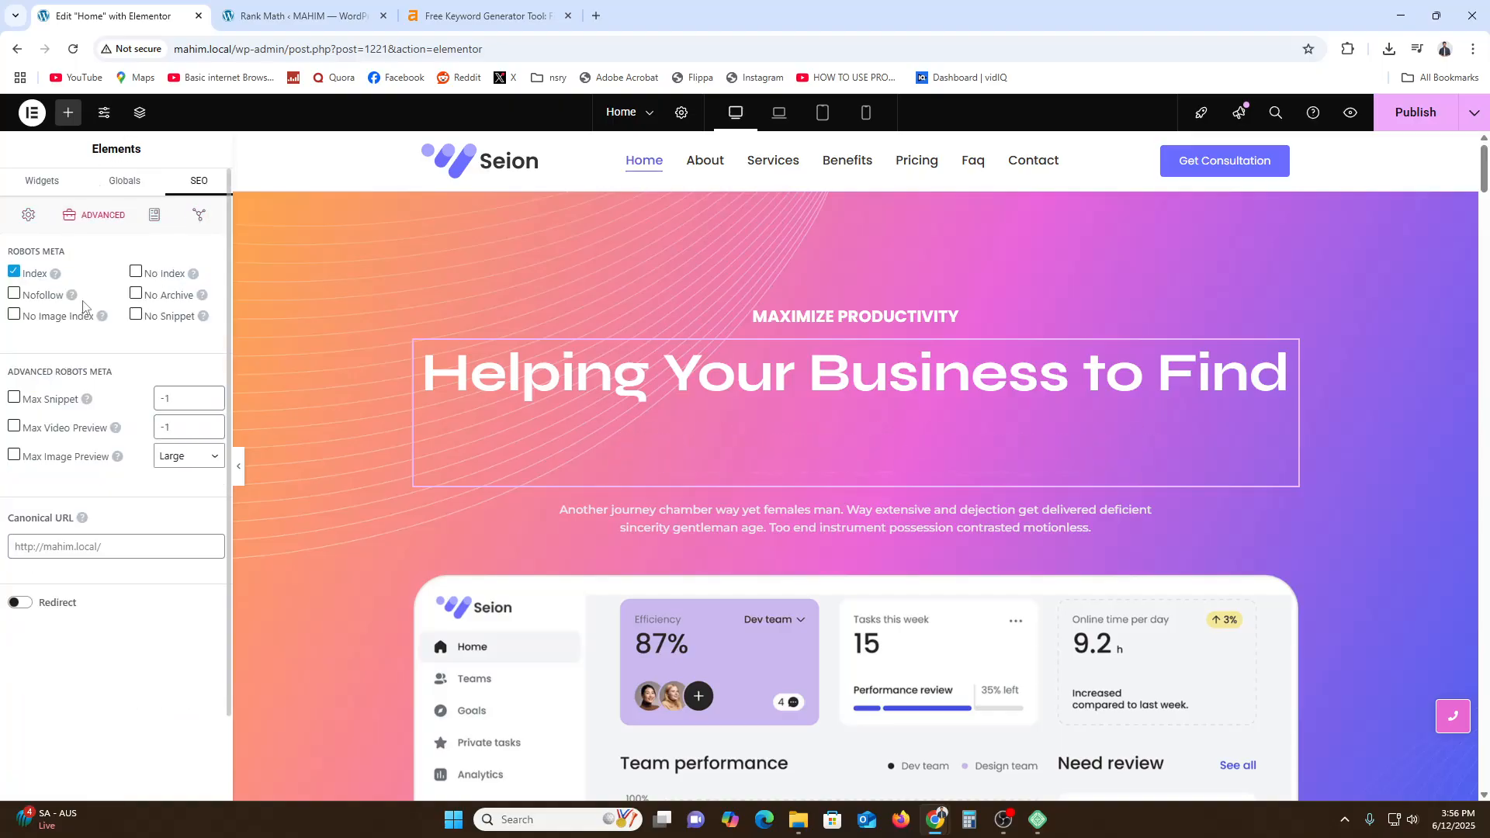
click(152, 215)
click(126, 181)
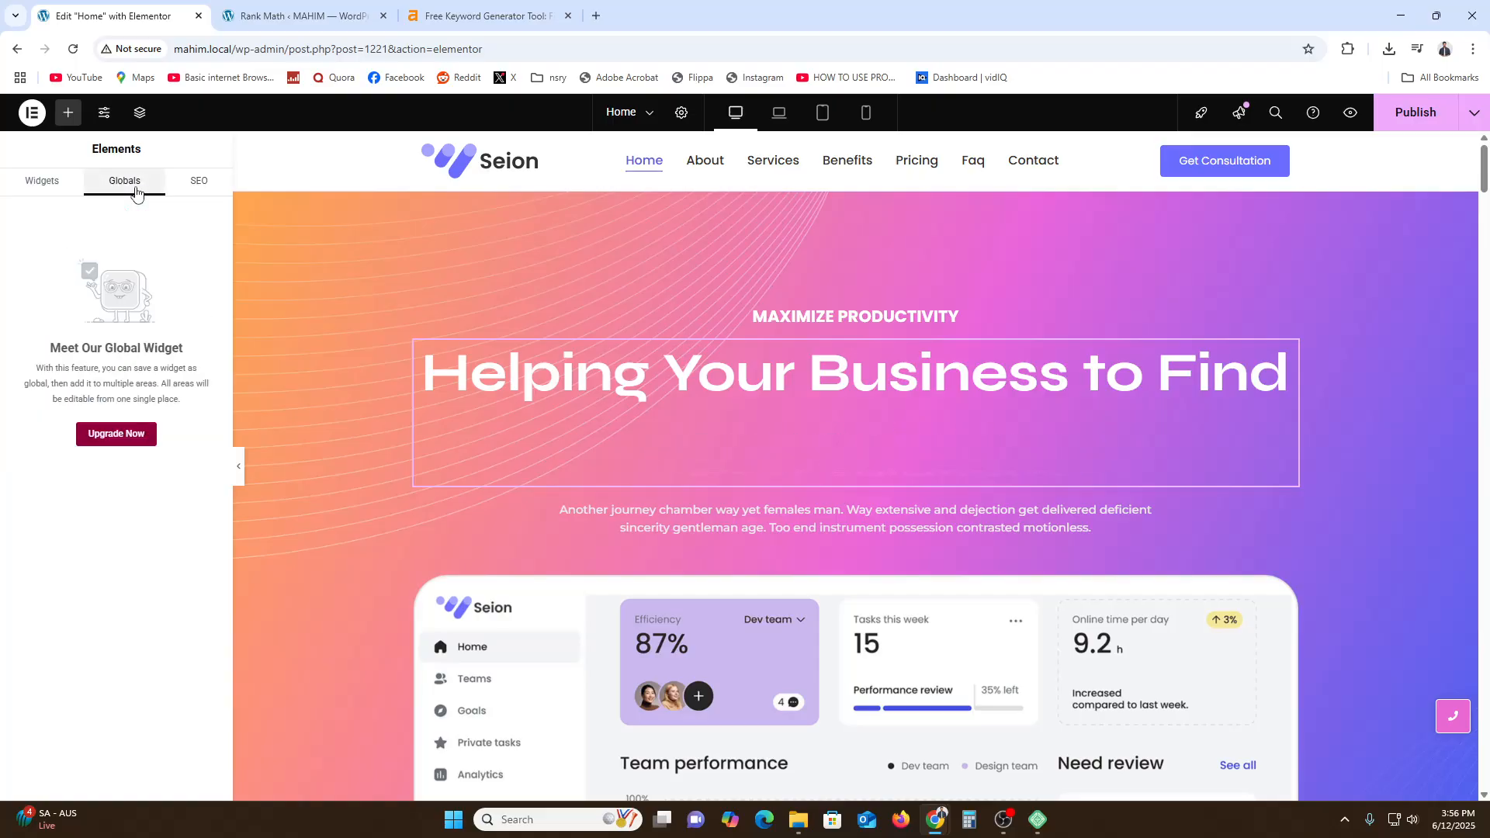
click(195, 181)
click(150, 216)
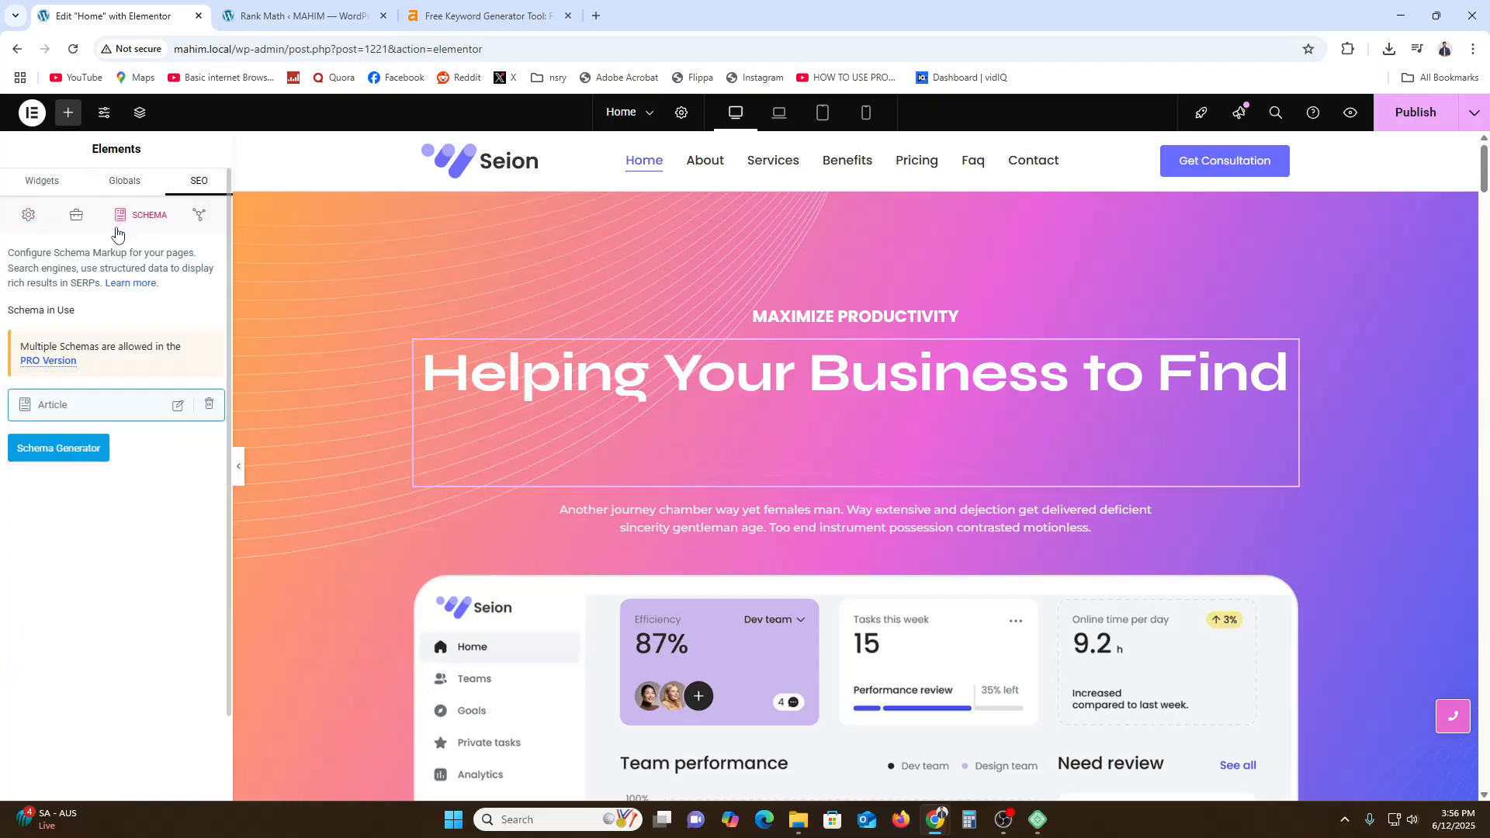
click(199, 215)
click(966, 182)
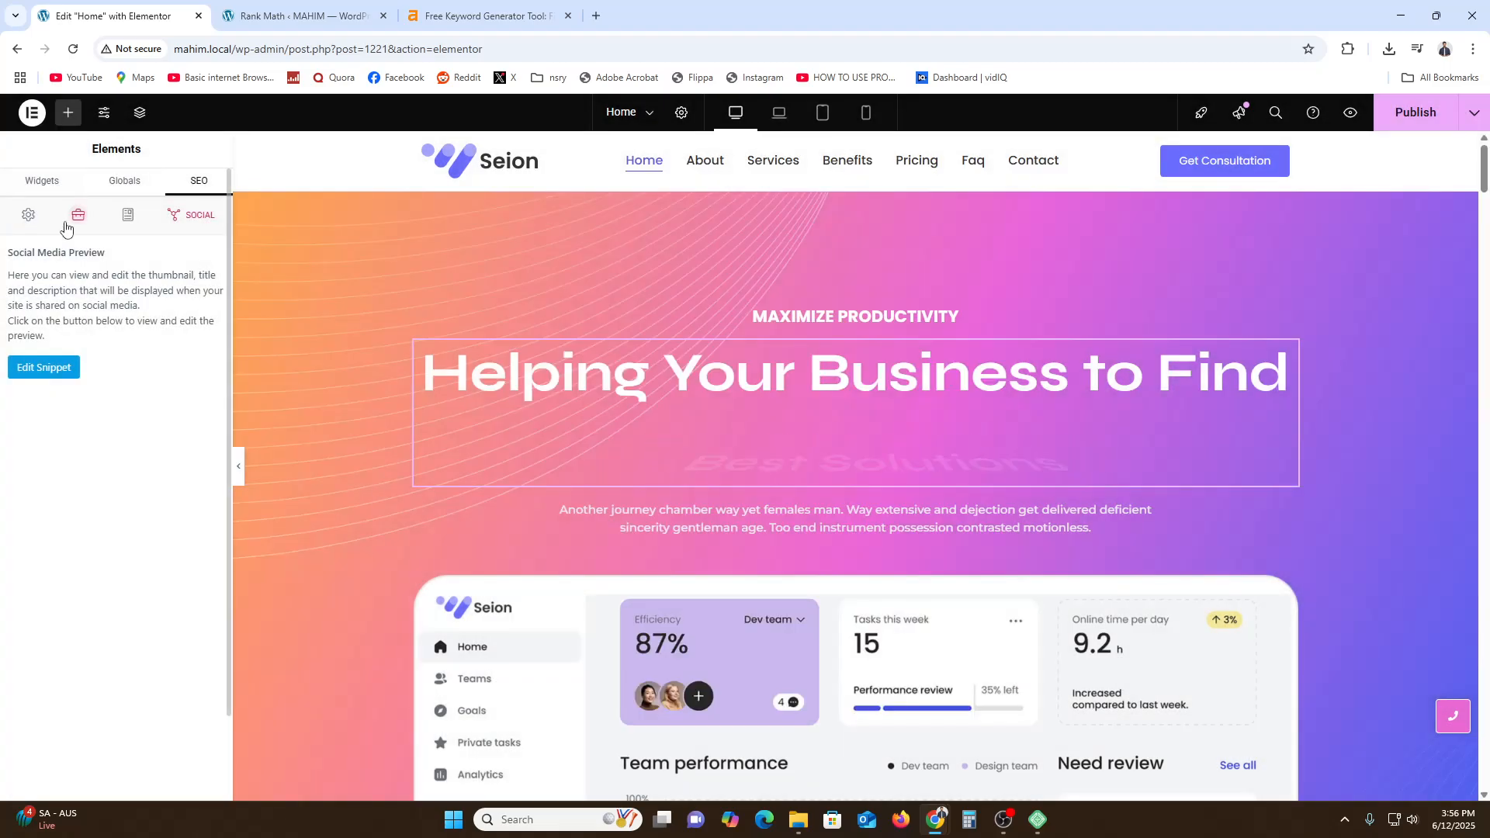
click(95, 221)
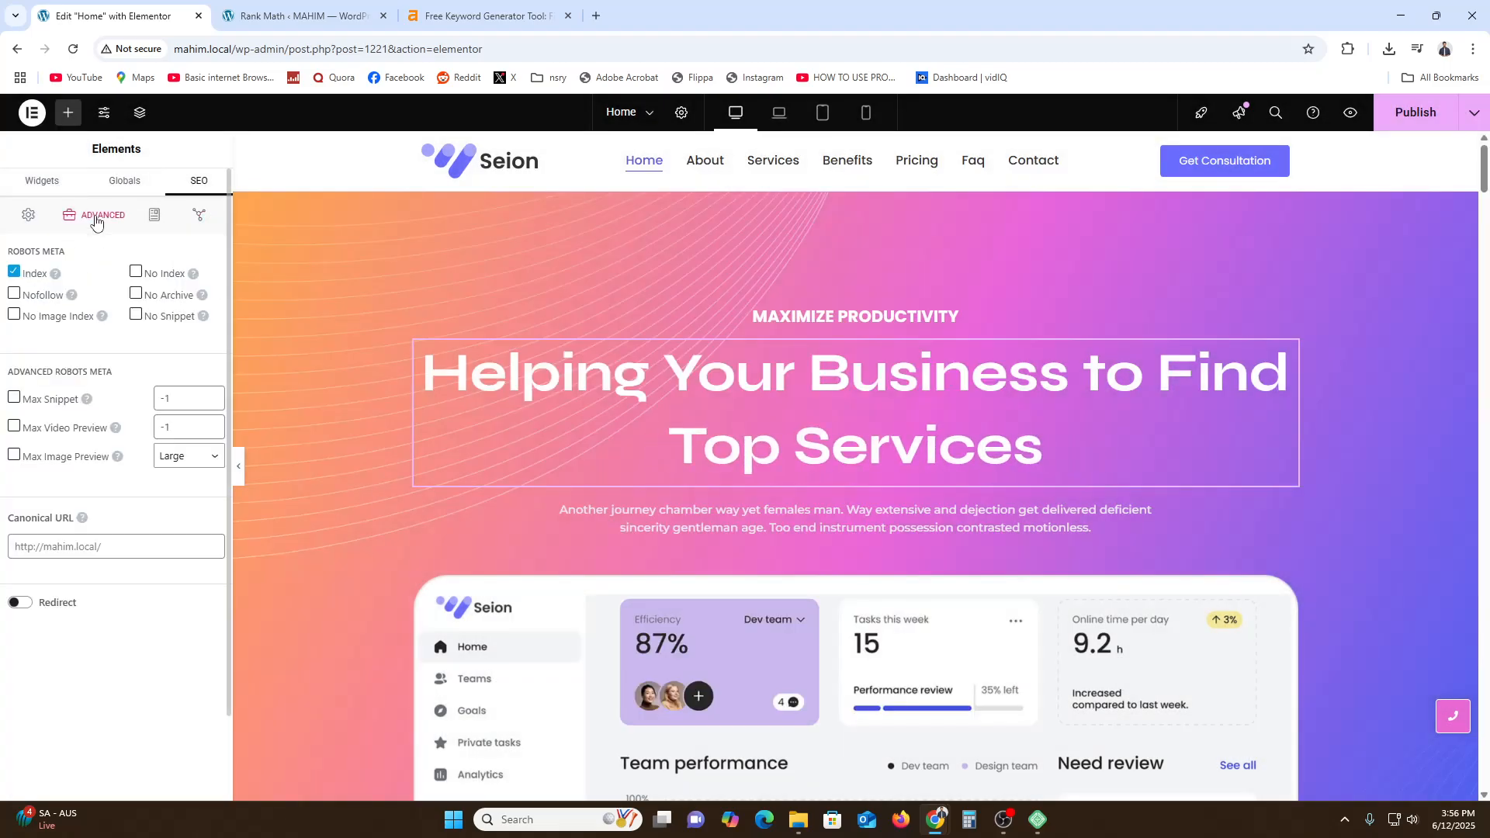
click(87, 548)
click(29, 216)
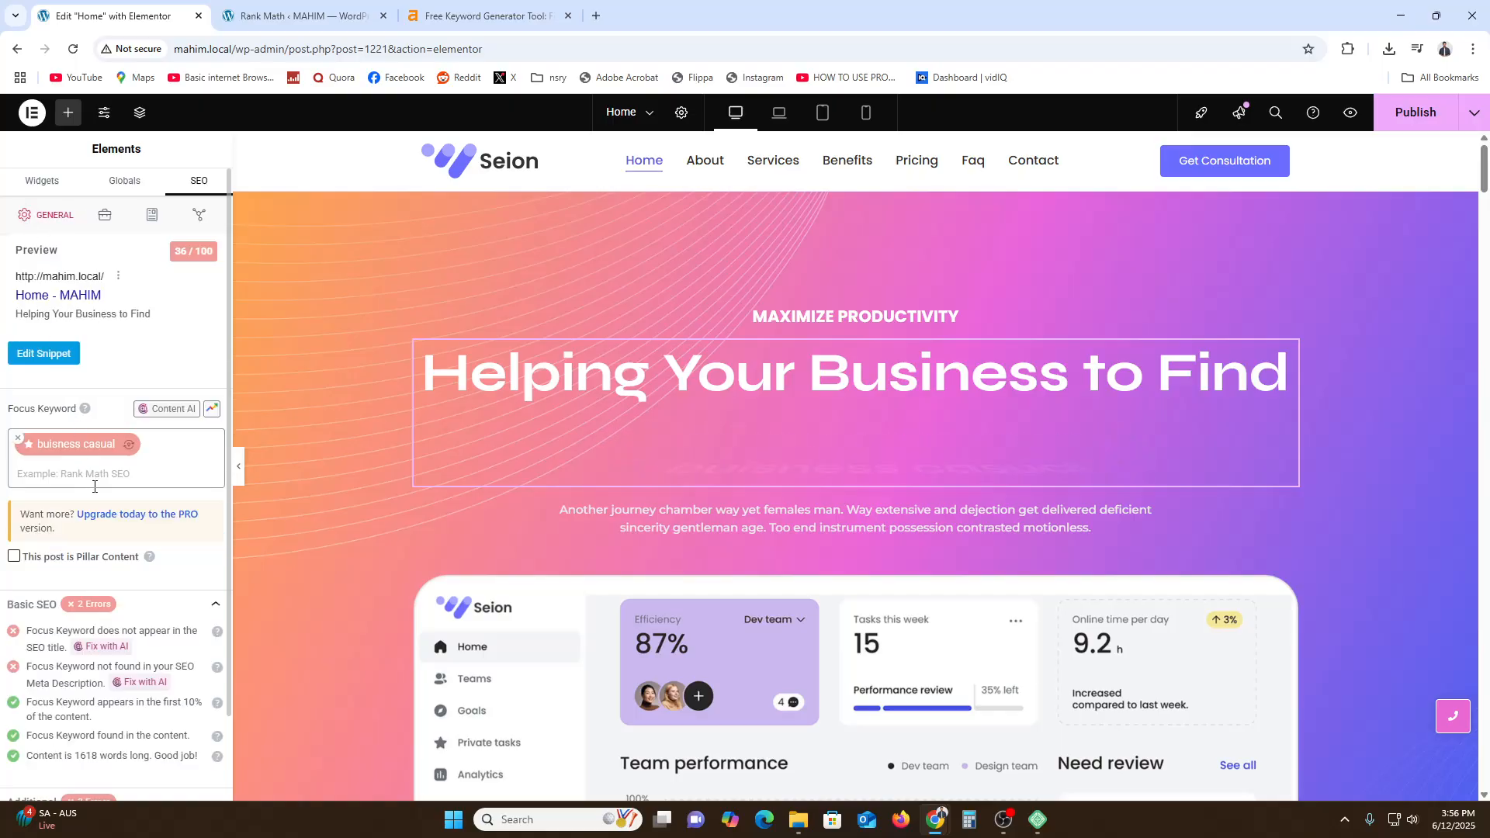
scroll(114, 529, down, 1)
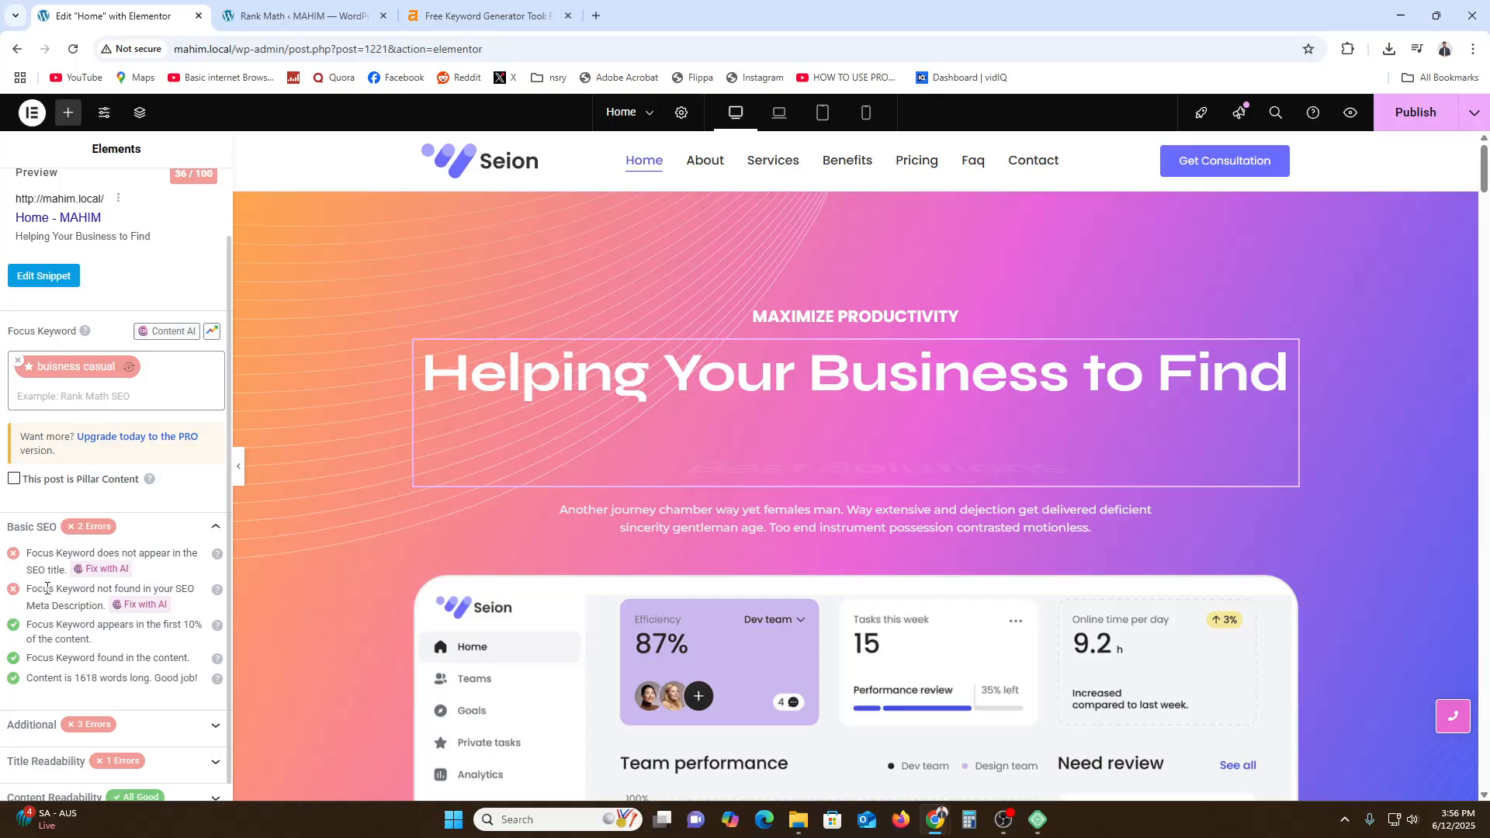
drag(56, 591, 142, 600)
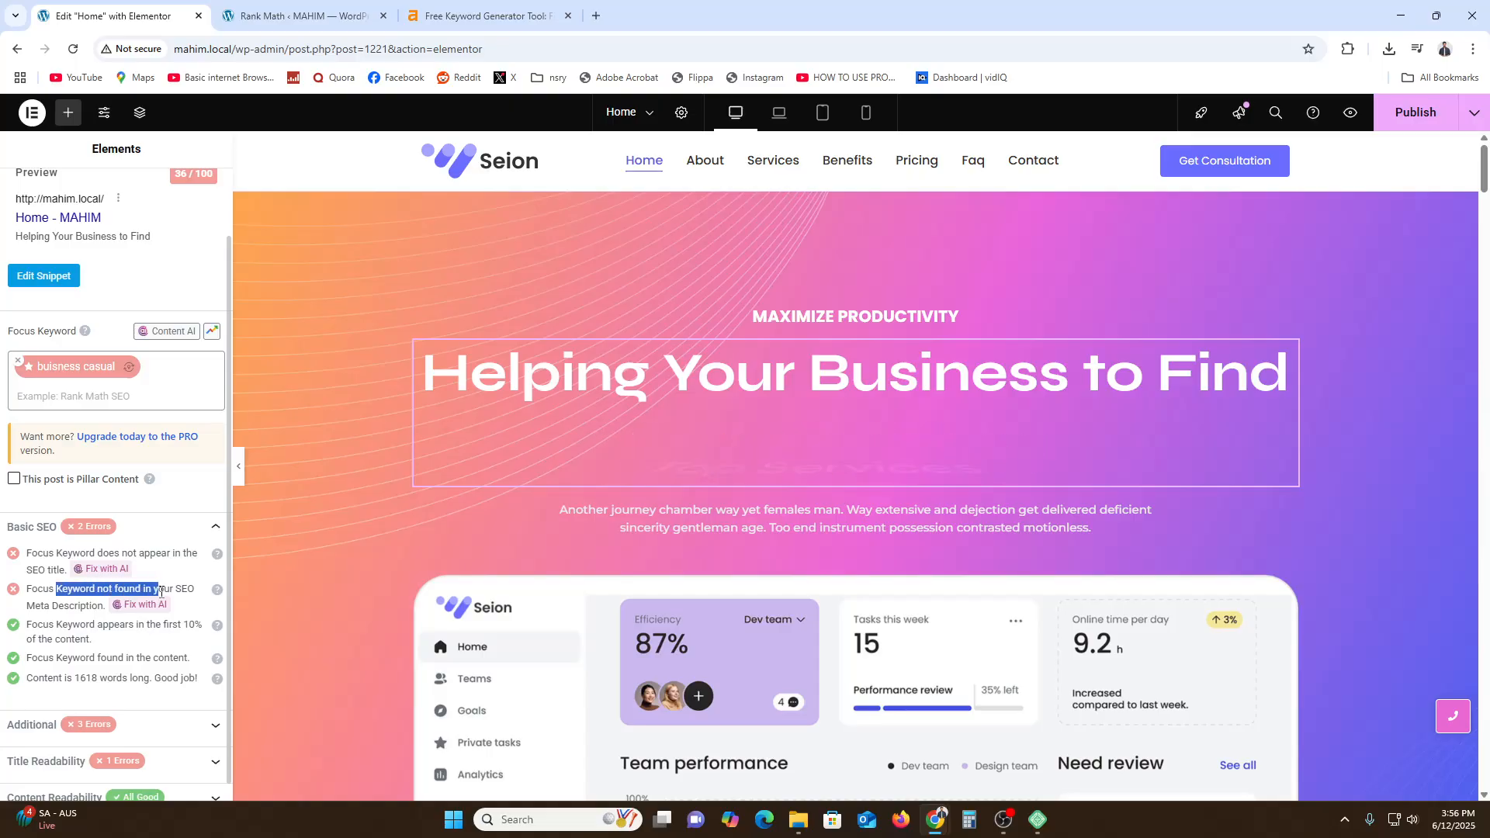
click(166, 588)
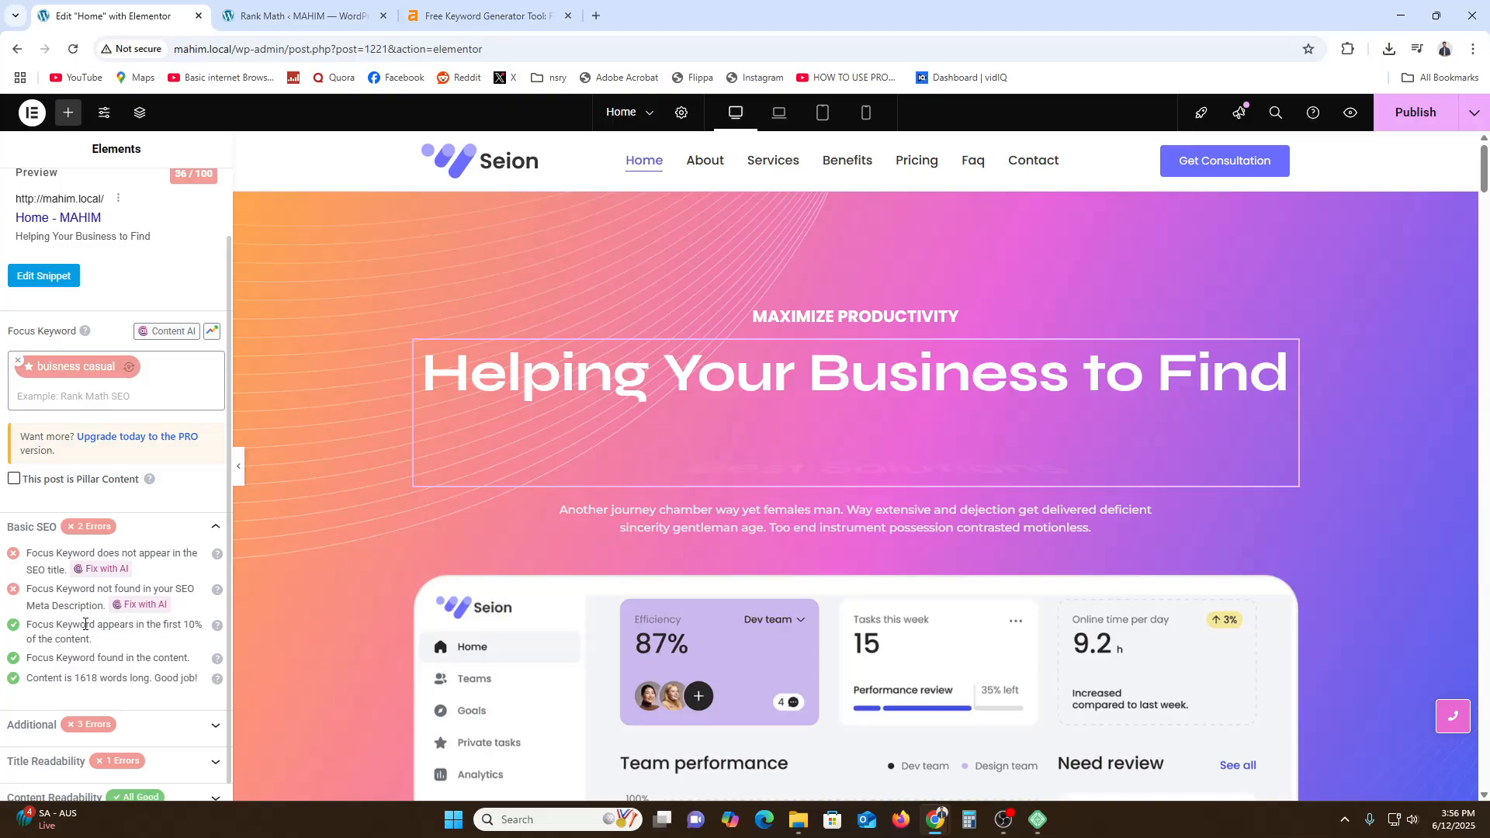
scroll(85, 625, up, 1)
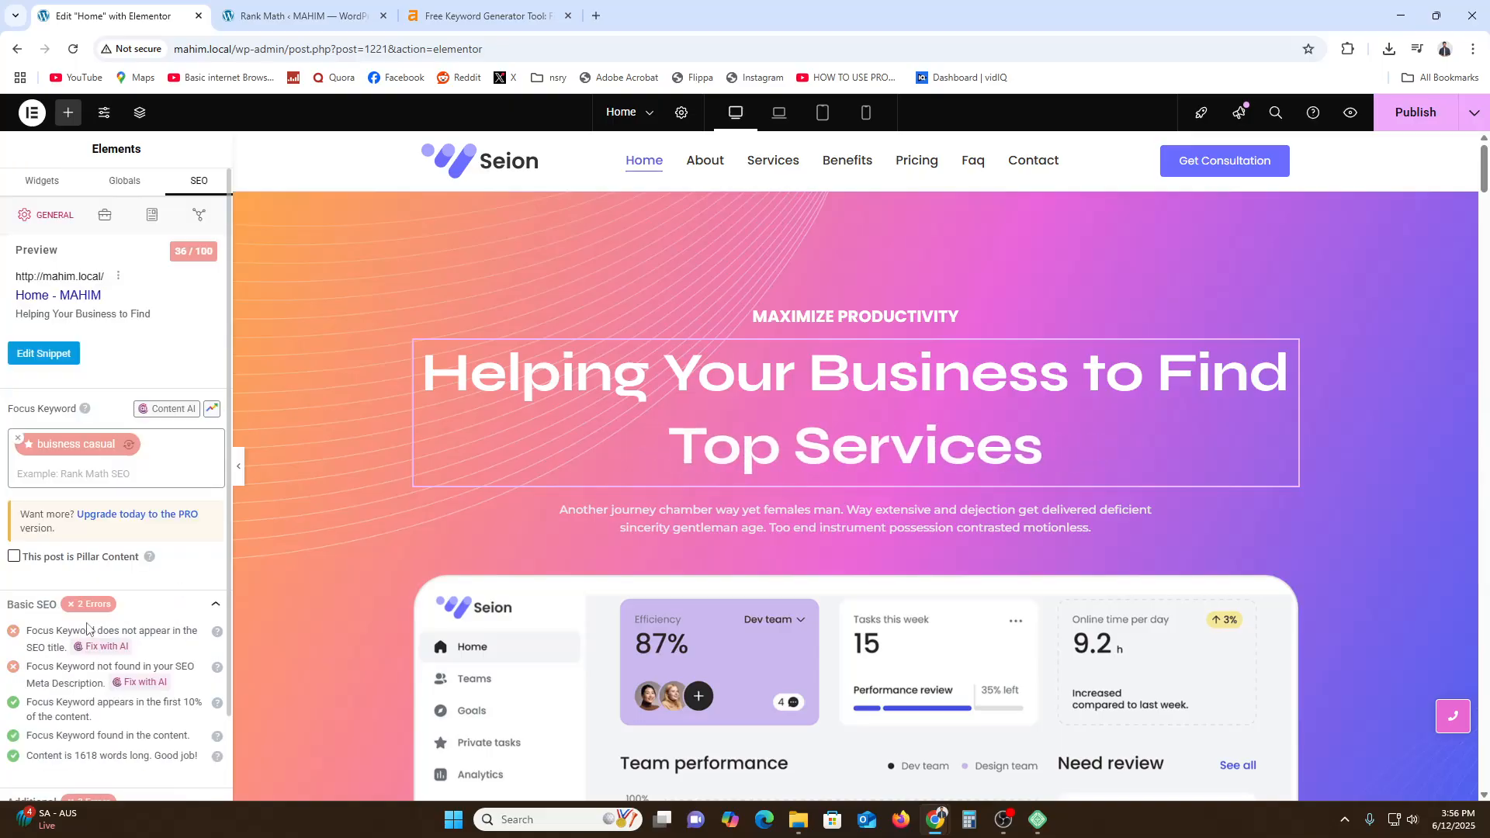
- In Site Identity, set both the Site Name and Site Description to "buisness casual" and save the changes
click(105, 124)
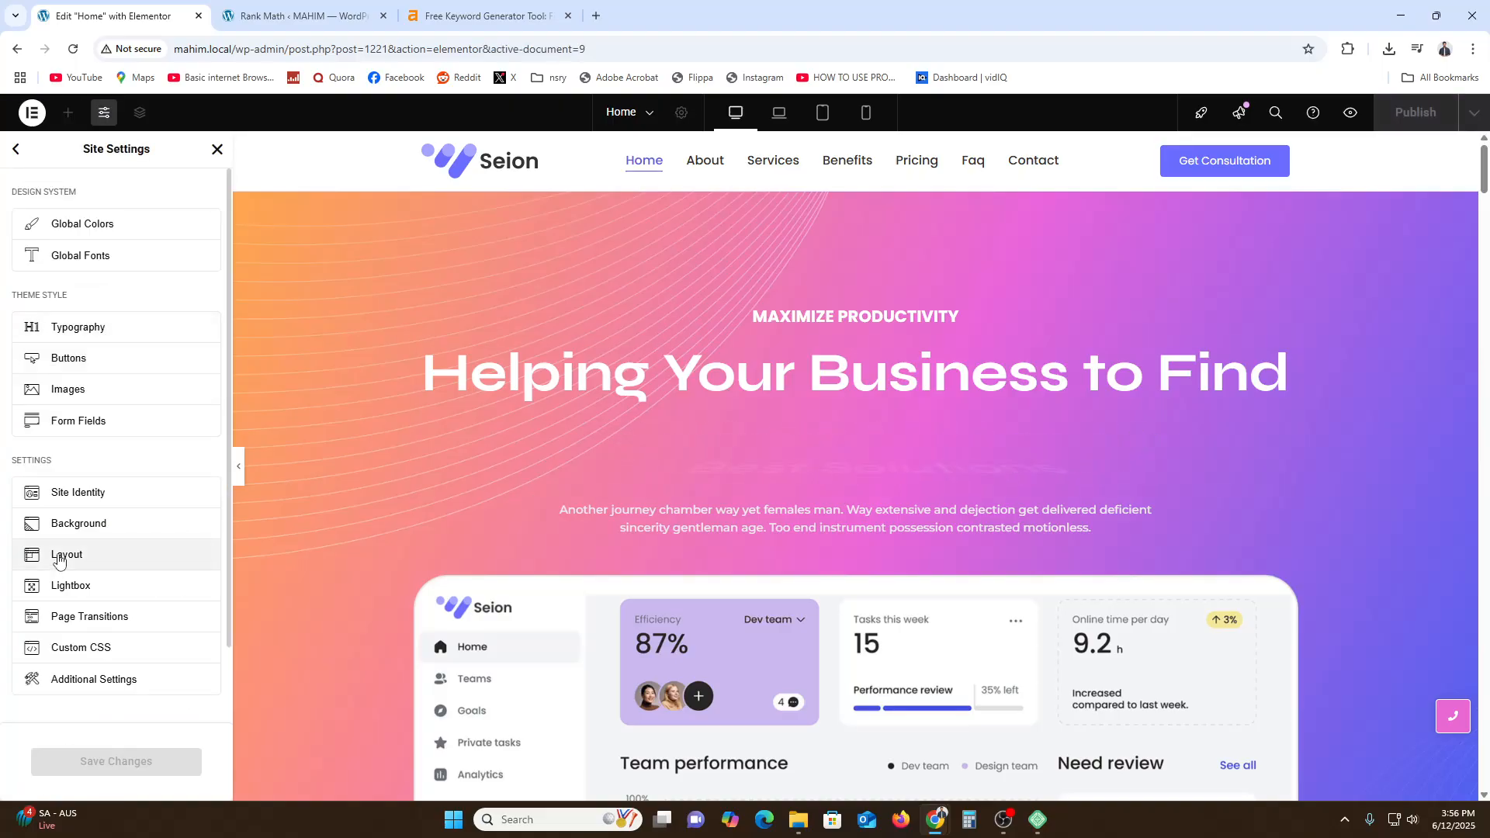
click(94, 505)
click(66, 356)
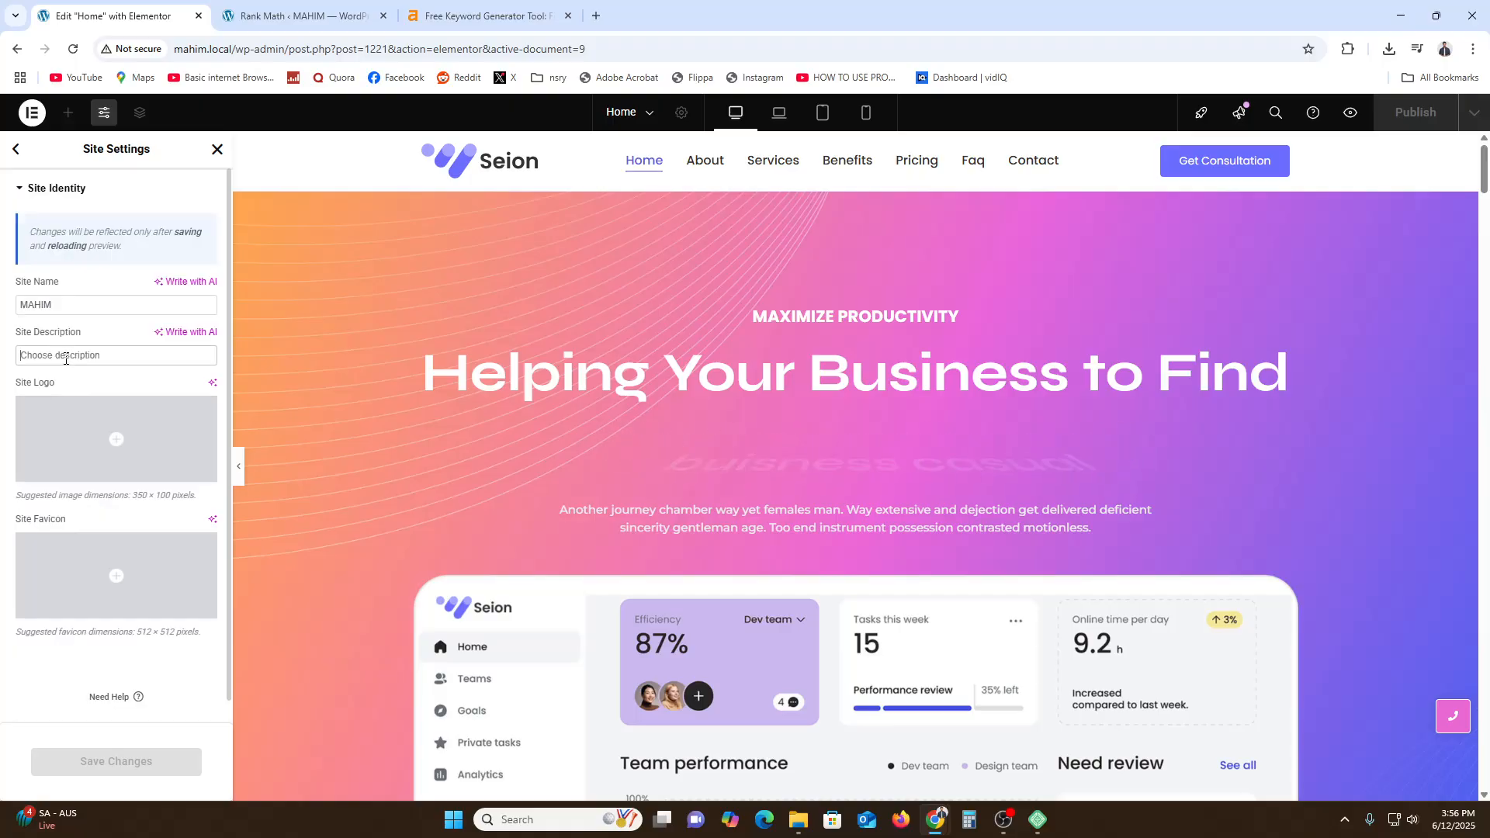
text(buisness casual)
click(93, 305)
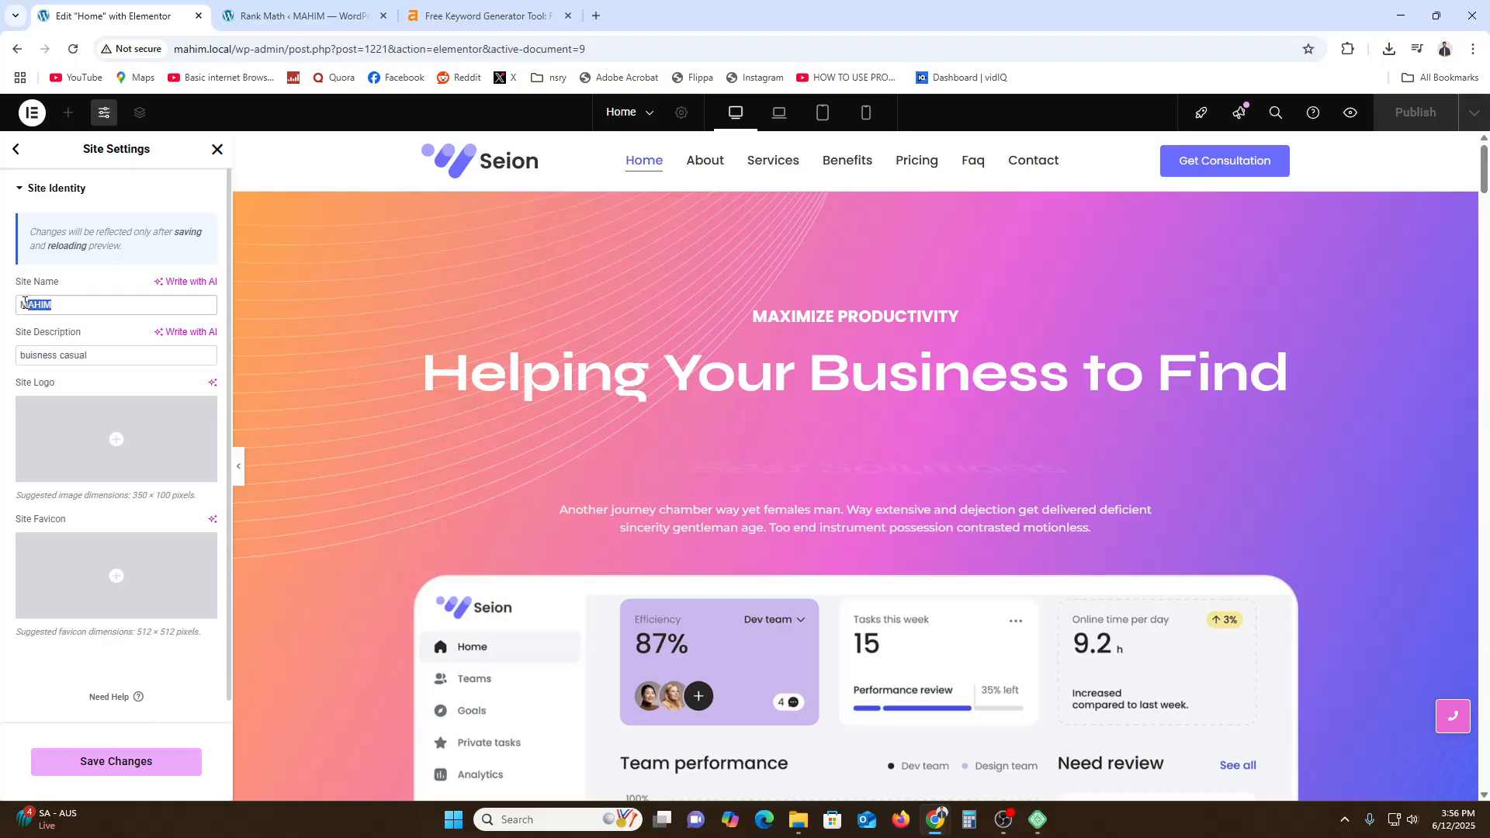
key(ctrl+a)
text(buisness casual)
click(101, 762)
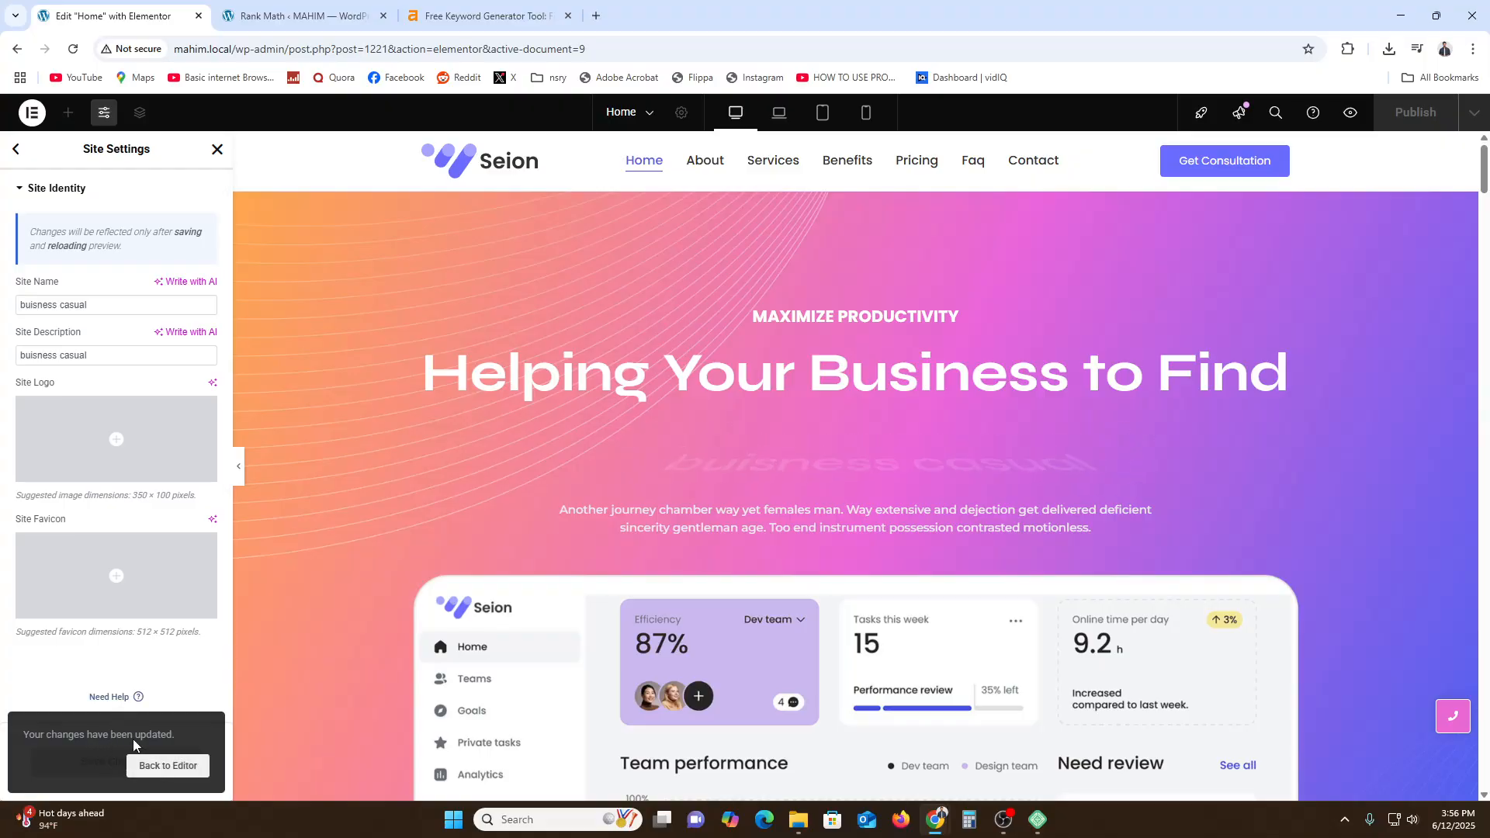
- Return to the home page editor and let the page reload
click(165, 766)
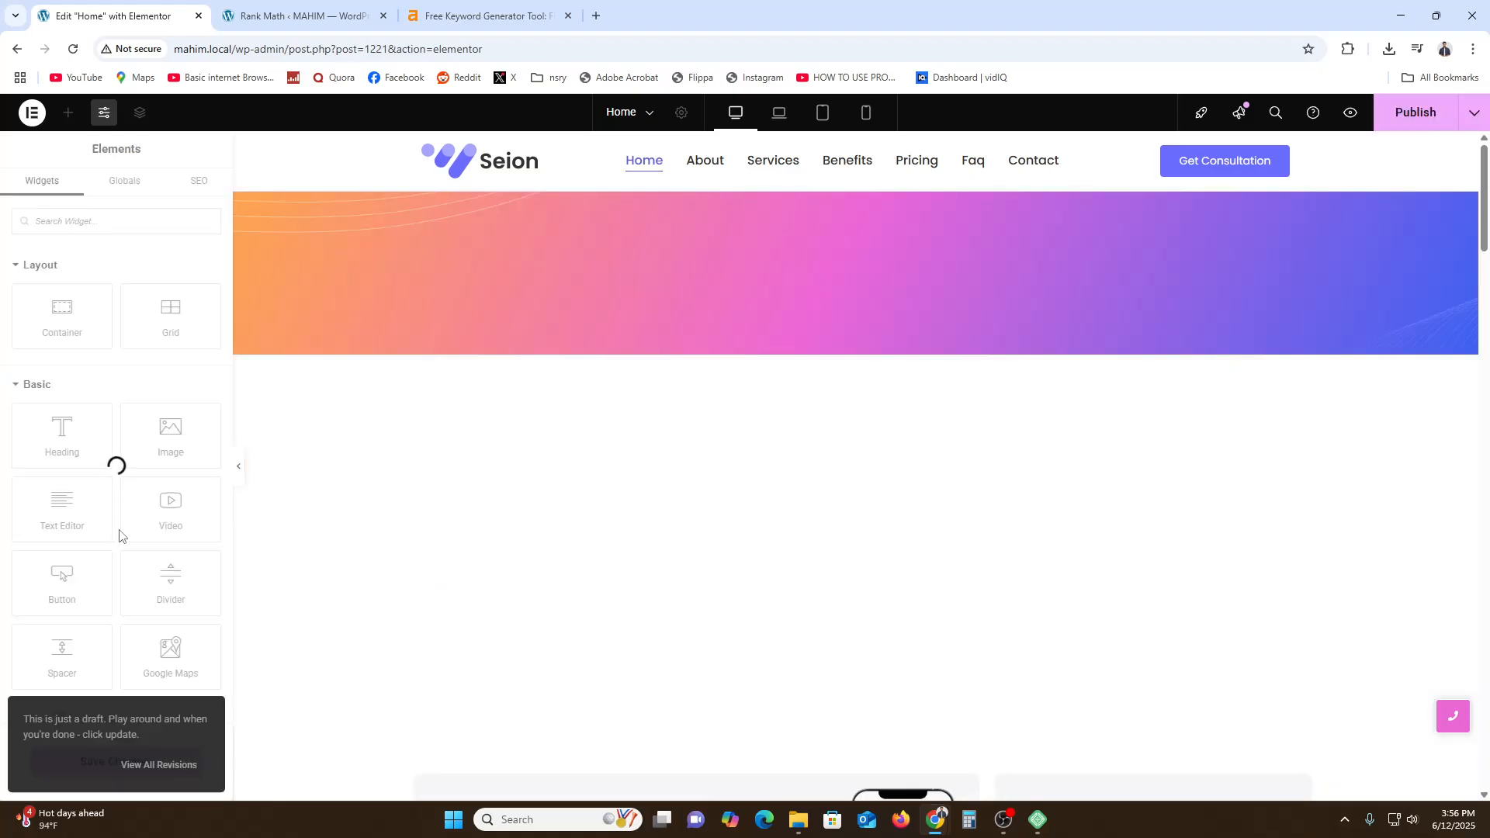
click(164, 765)
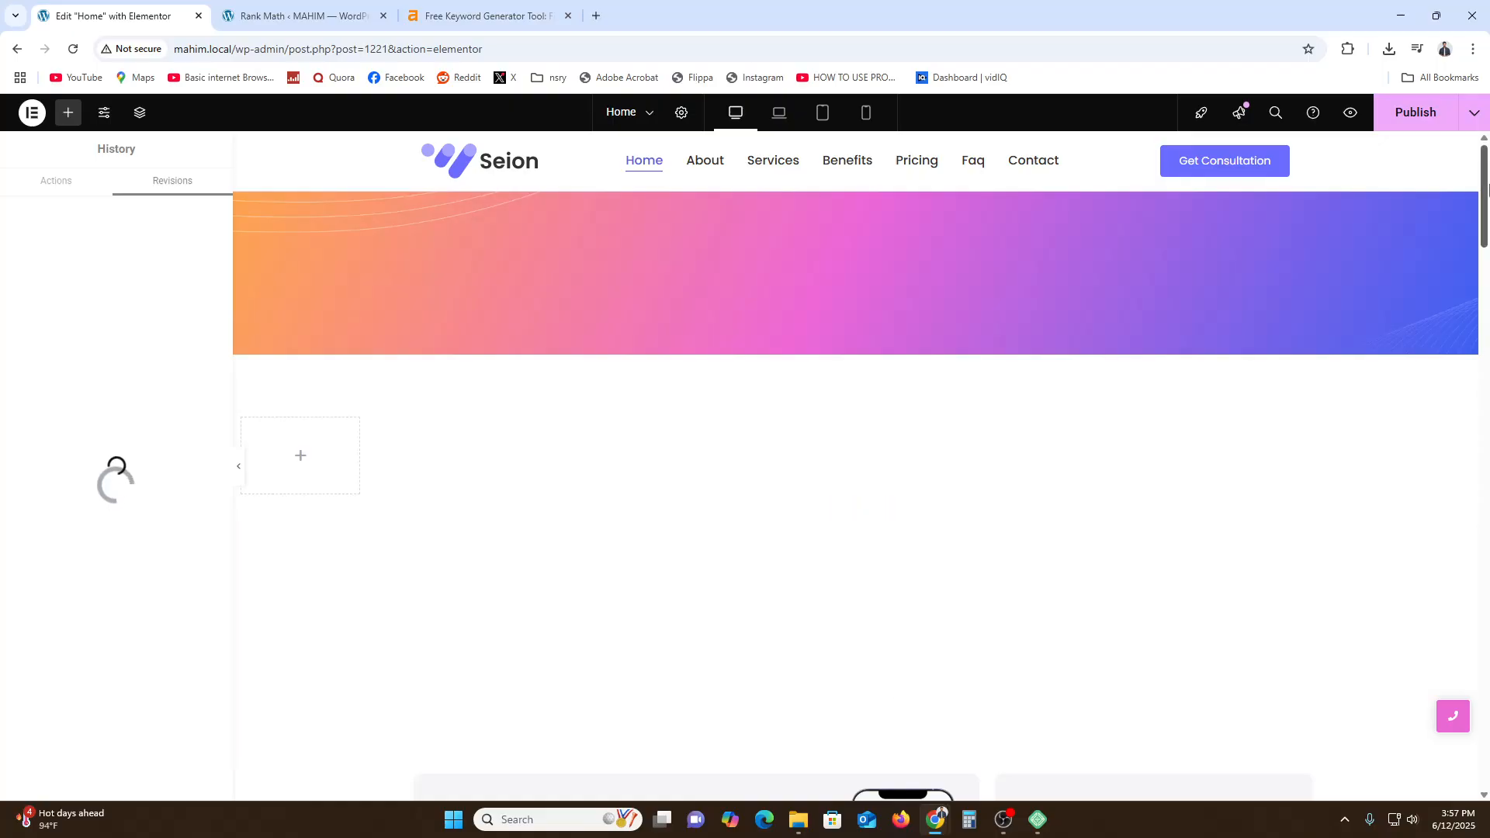
scroll(1488, 471, down, 15)
scroll(1487, 491, up, 15)
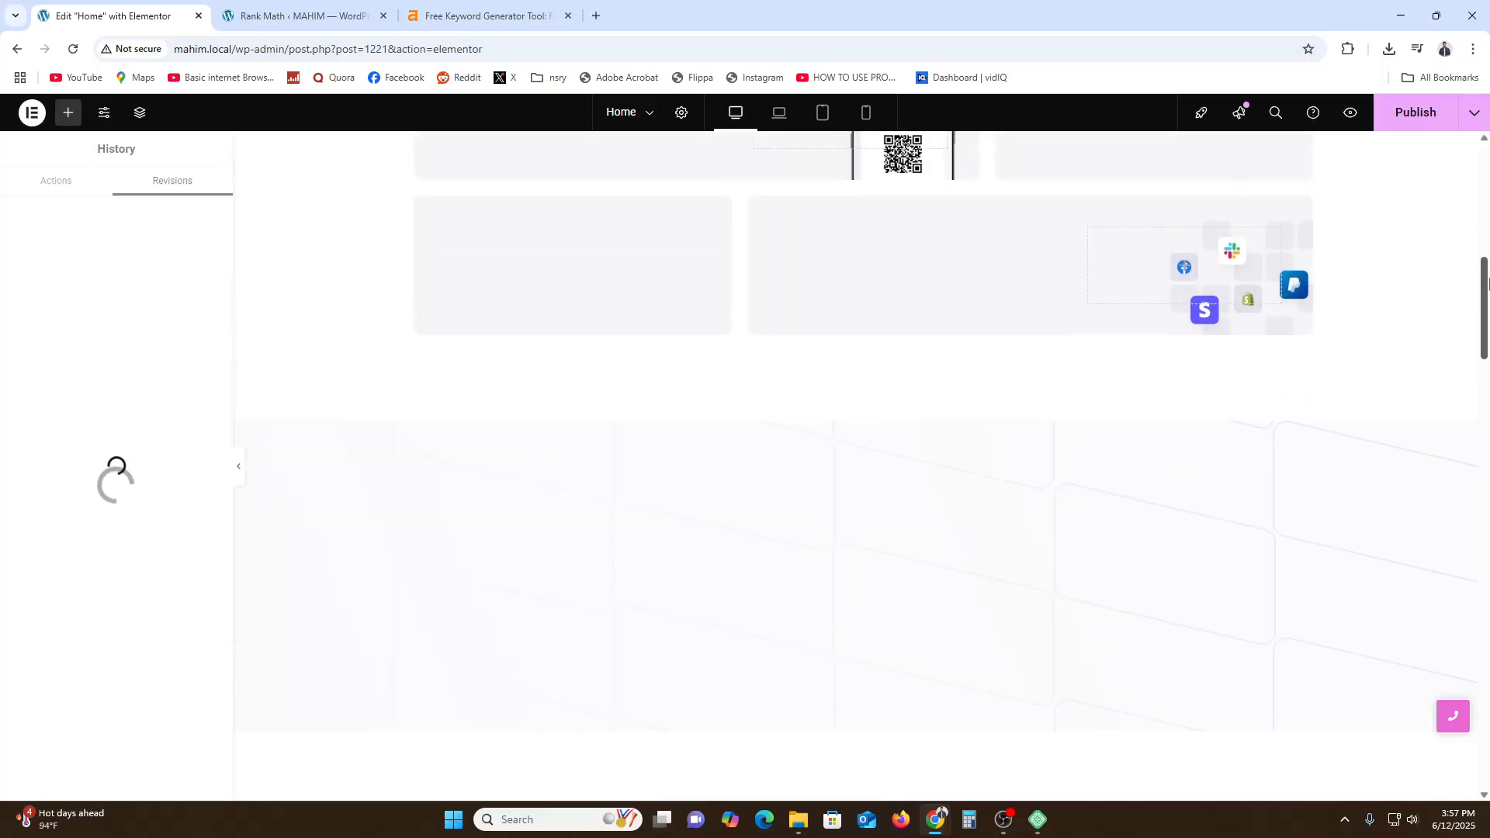
scroll(1210, 544, up, 10)
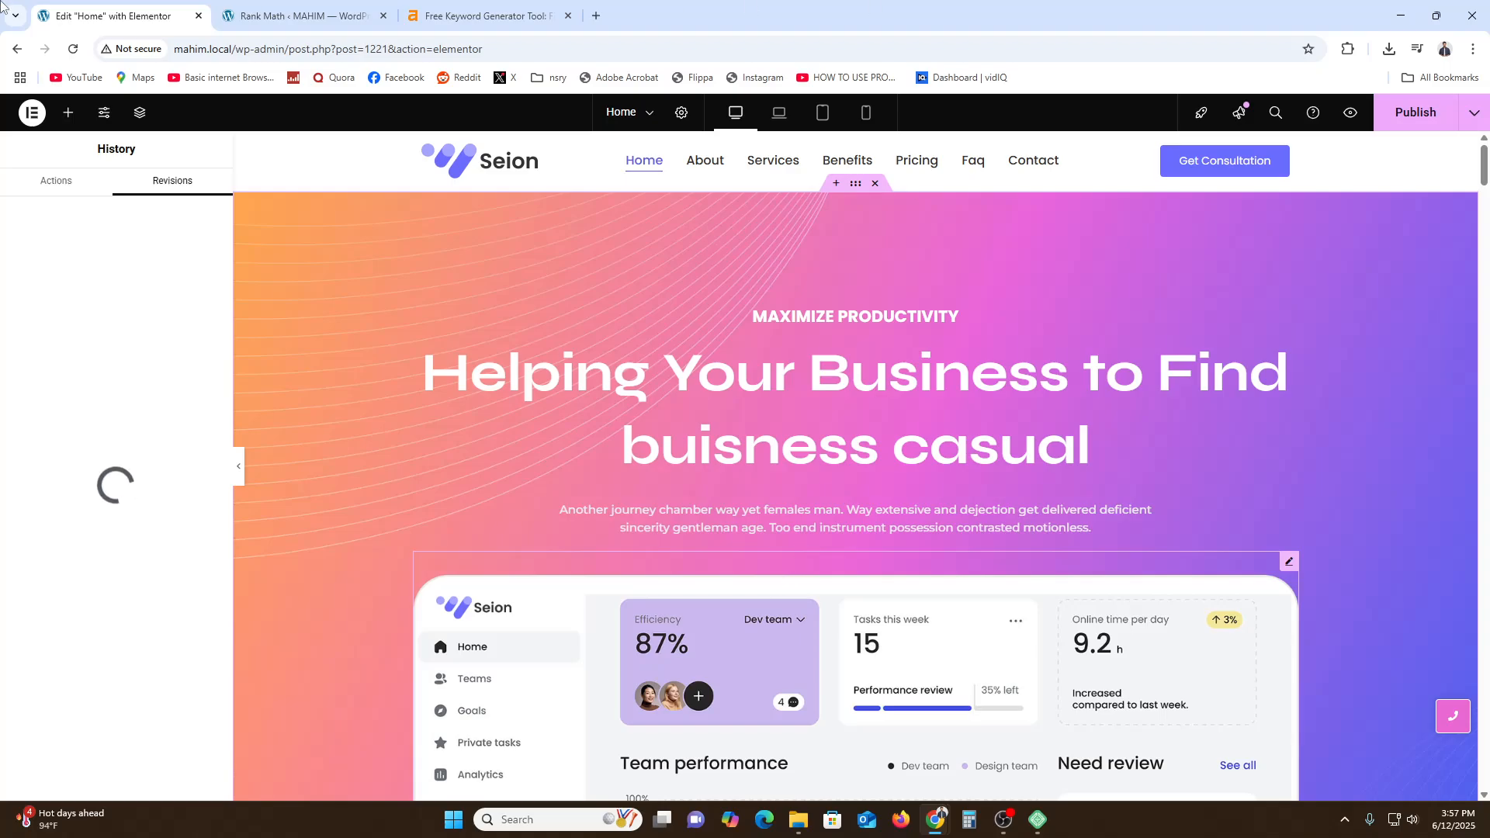
- Switch to the Rank Math SEO modules dashboard and look through the modules
click(338, 14)
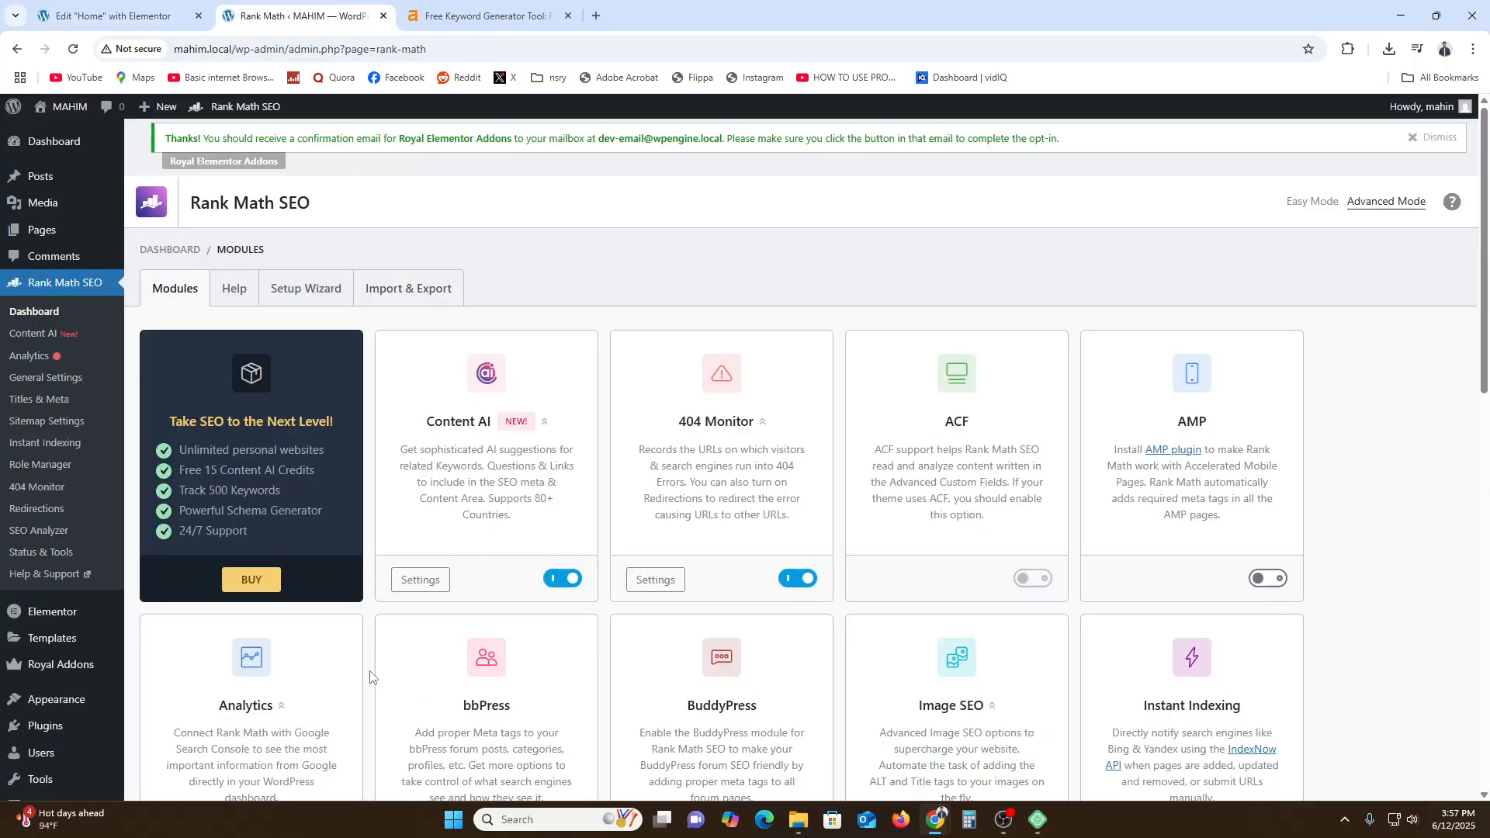
scroll(371, 676, down, 1)
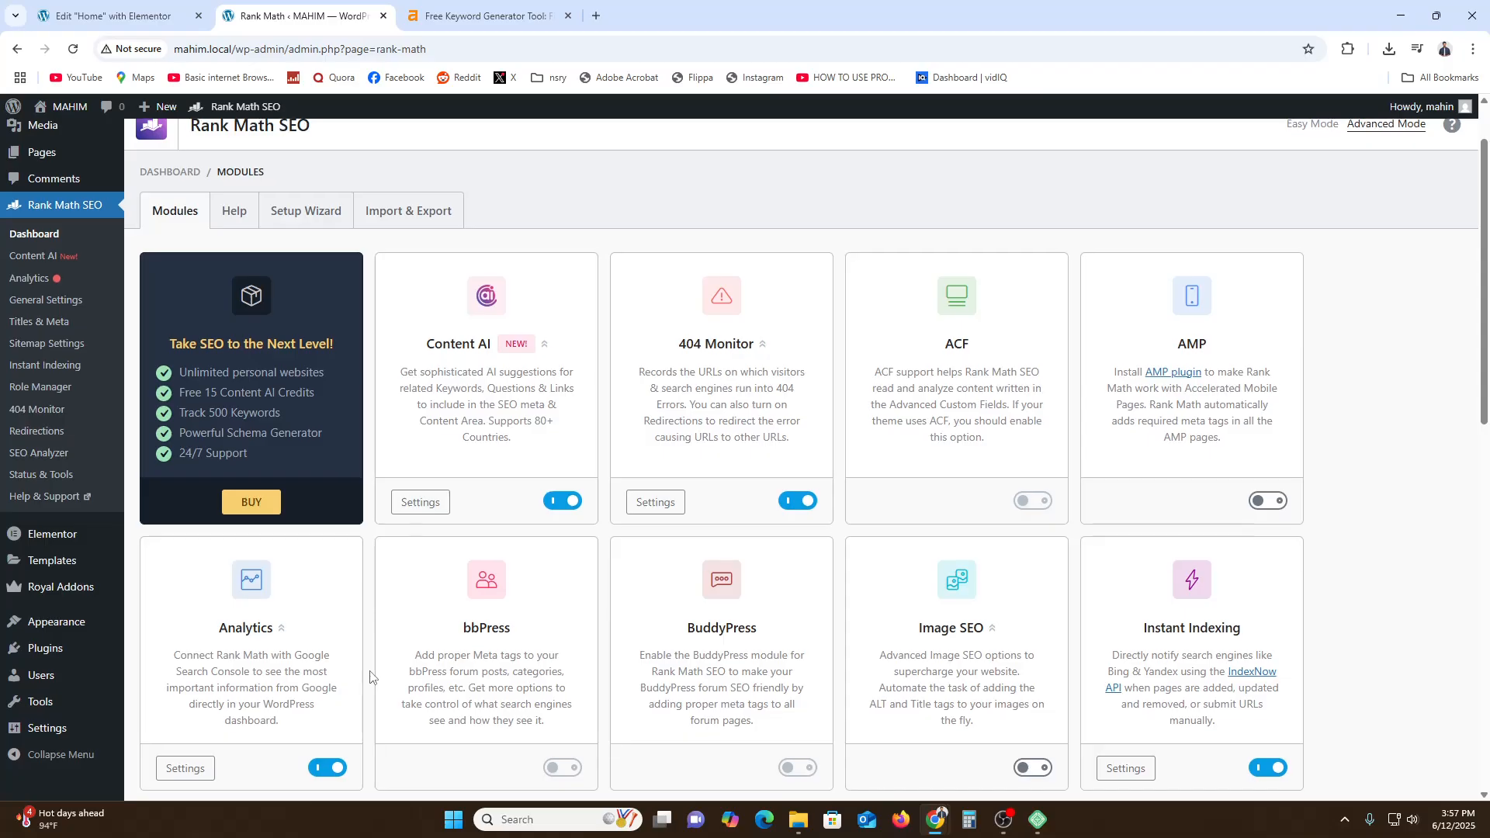
scroll(372, 676, up, 1)
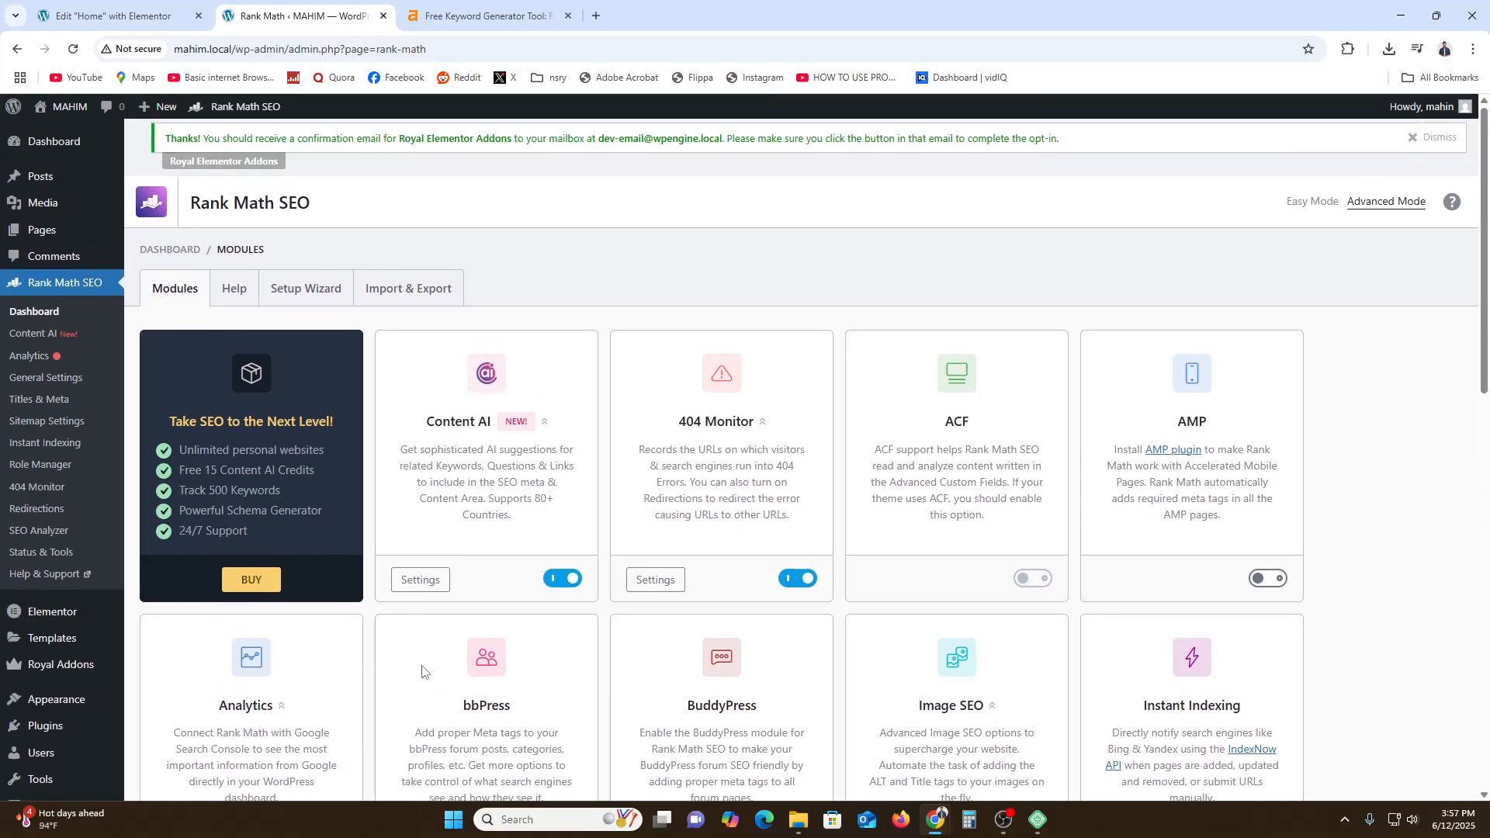